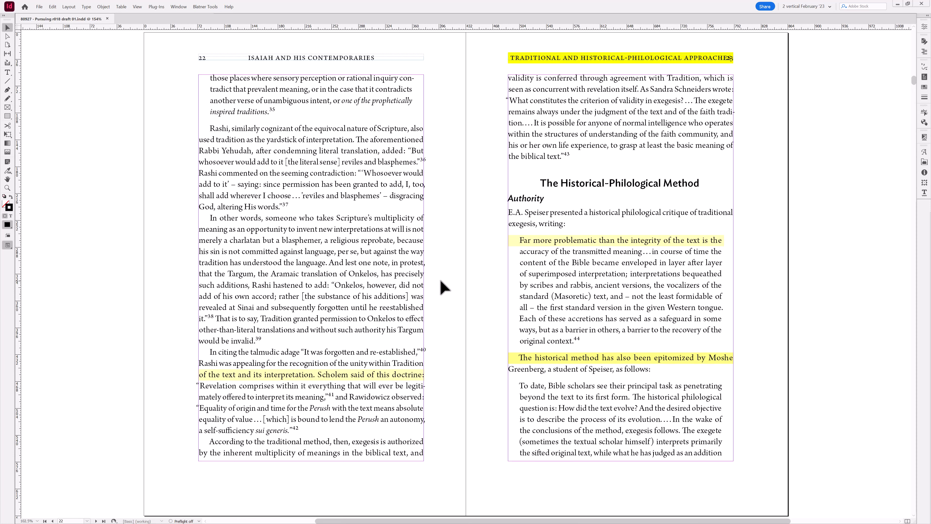
# - Page through the book's spreads from the first page to around pages 30–35
pyautogui.hotkey('ctrl', 'shift', 'pageup')
pyautogui.hotkey('alt', 'pagedown')
pyautogui.hotkey('alt', 'pagedown')
pyautogui.hotkey('alt', 'pagedown')
pyautogui.hotkey('alt', 'pagedown')
pyautogui.hotkey('alt', 'pagedown')
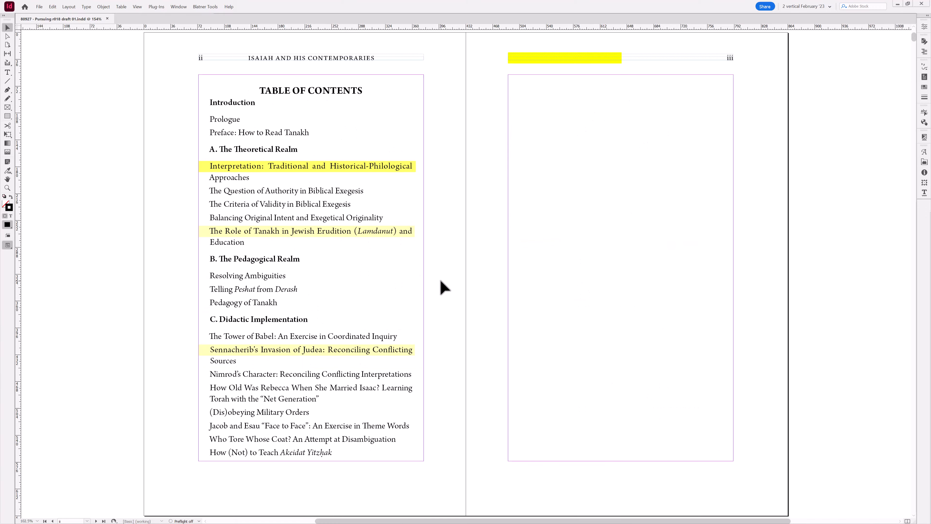
pyautogui.hotkey('alt', 'pagedown')
pyautogui.hotkey('alt', 'pagedown')
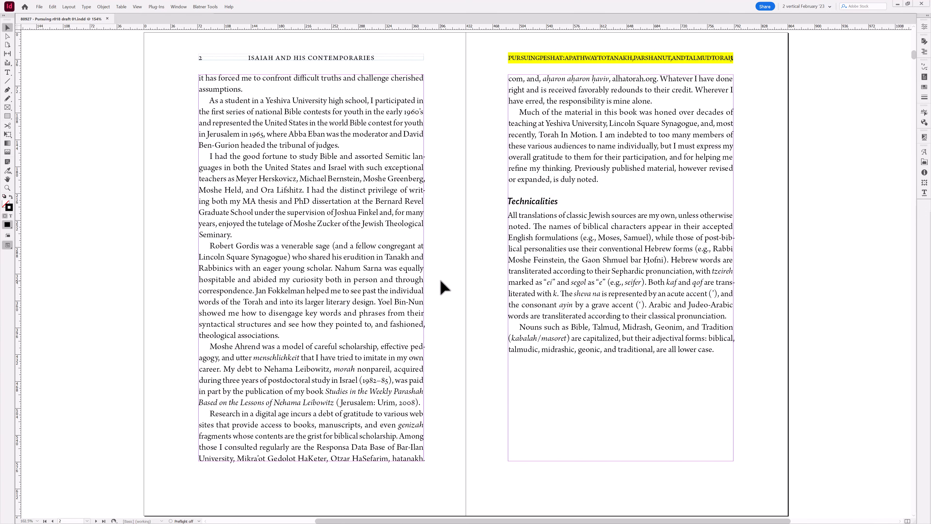
pyautogui.hotkey('alt', 'pagedown')
pyautogui.hotkey('alt', 'pagedown')
pyautogui.hotkey('alt', 'pagedown')
pyautogui.hotkey('alt', 'pagedown')
pyautogui.hotkey('alt', 'pagedown')
pyautogui.hotkey('alt', 'pagedown')
pyautogui.hotkey('alt', 'pagedown')
pyautogui.hotkey('alt', 'pagedown')
pyautogui.hotkey('alt', 'pagedown')
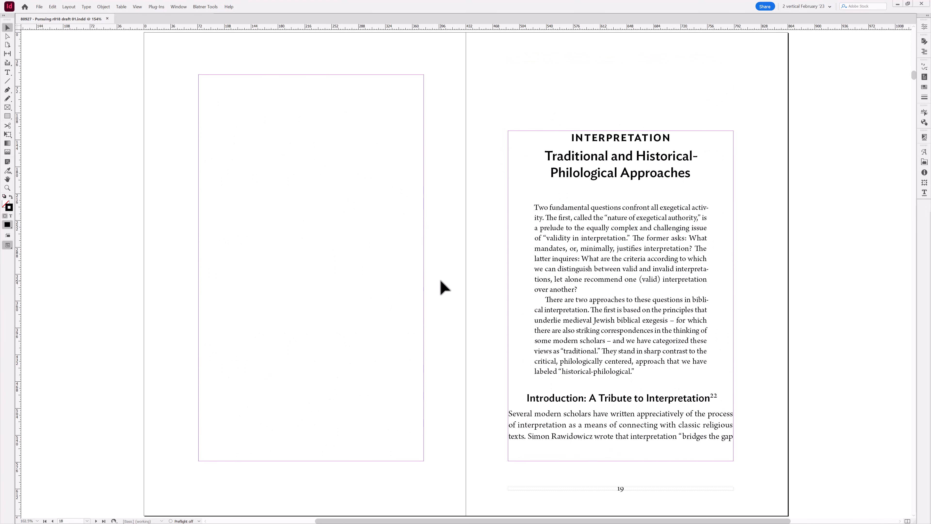
pyautogui.hotkey('alt', 'pagedown')
pyautogui.hotkey('alt', 'pagedown')
pyautogui.hotkey('alt', 'pagedown')
pyautogui.hotkey('alt', 'pagedown')
pyautogui.hotkey('alt', 'pagedown')
pyautogui.hotkey('alt', 'pagedown')
pyautogui.hotkey('alt', 'pagedown')
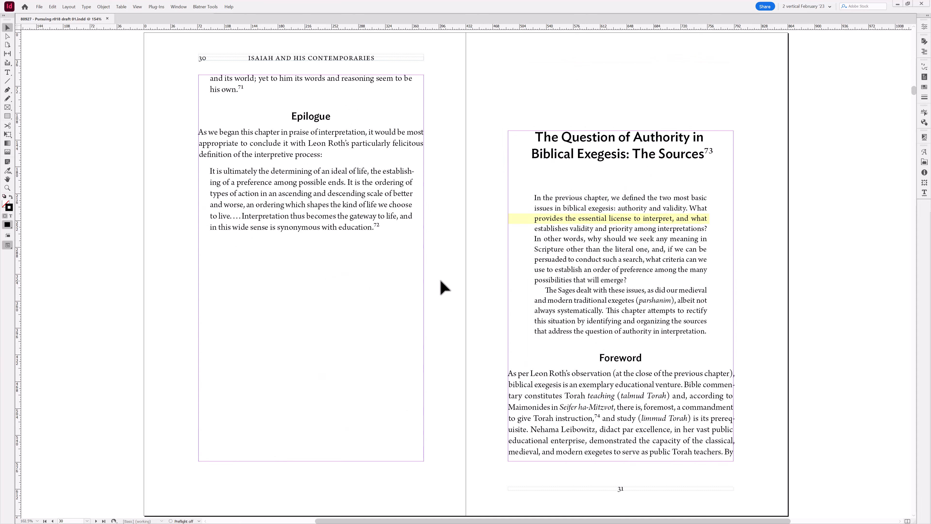
pyautogui.hotkey('alt', 'pagedown')
pyautogui.hotkey('alt', 'pageup')
pyautogui.hotkey('alt', 'pageup')
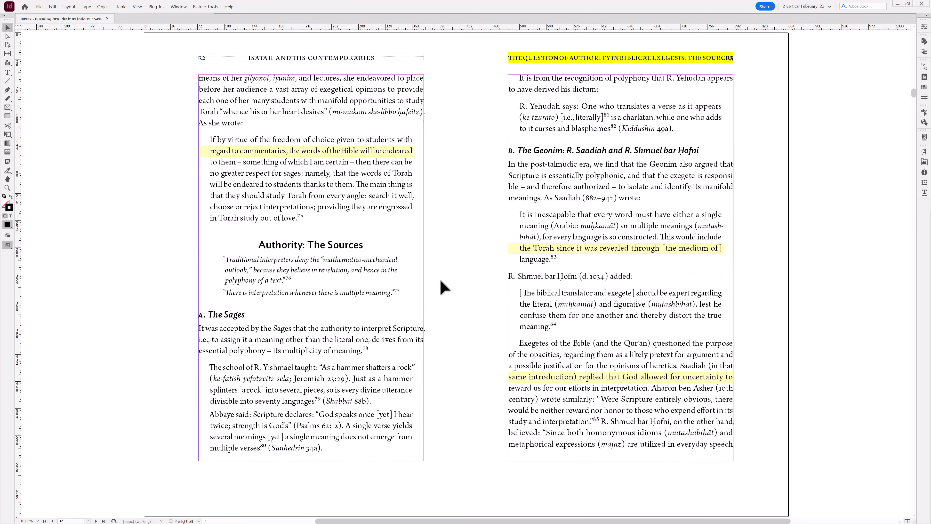
pyautogui.hotkey('alt', 'pageup')
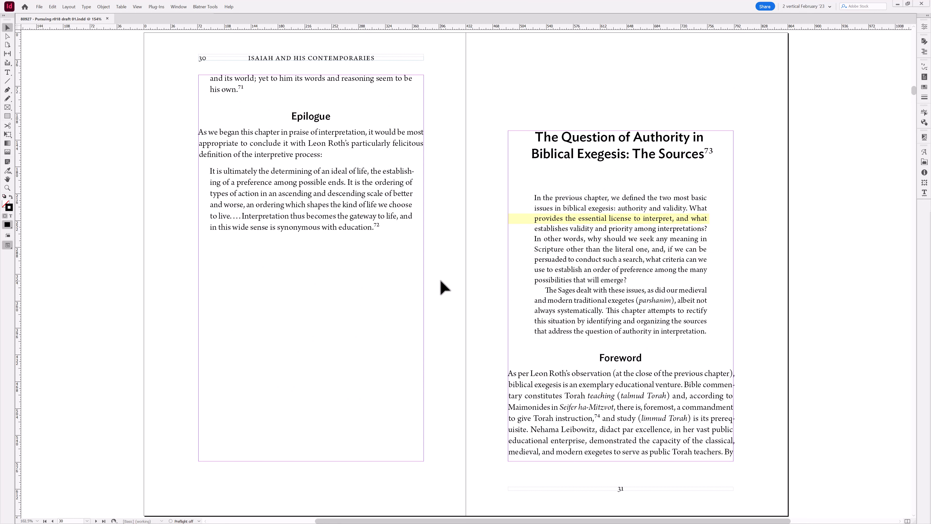
pyautogui.hotkey('alt', 'pagedown')
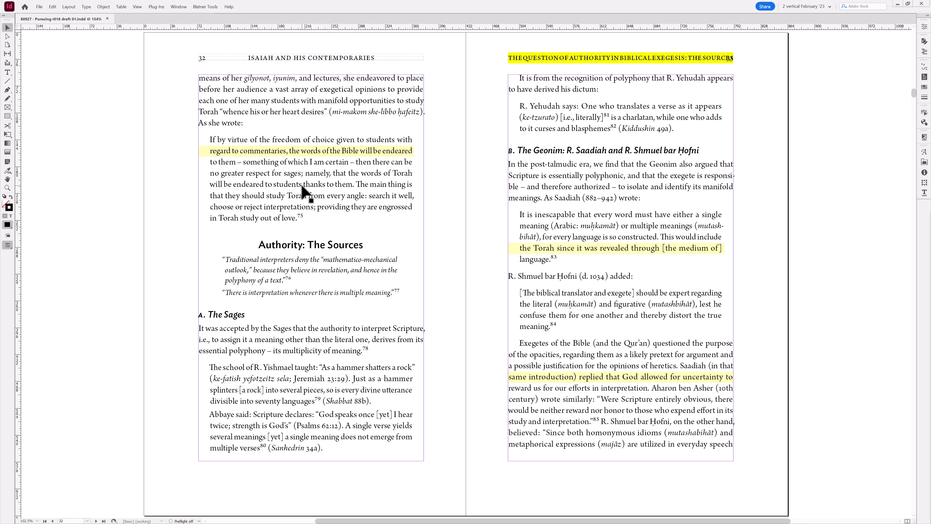
pyautogui.hotkey('alt', 'pageup')
pyautogui.hotkey('alt', 'pagedown')
pyautogui.hotkey('alt', 'pagedown')
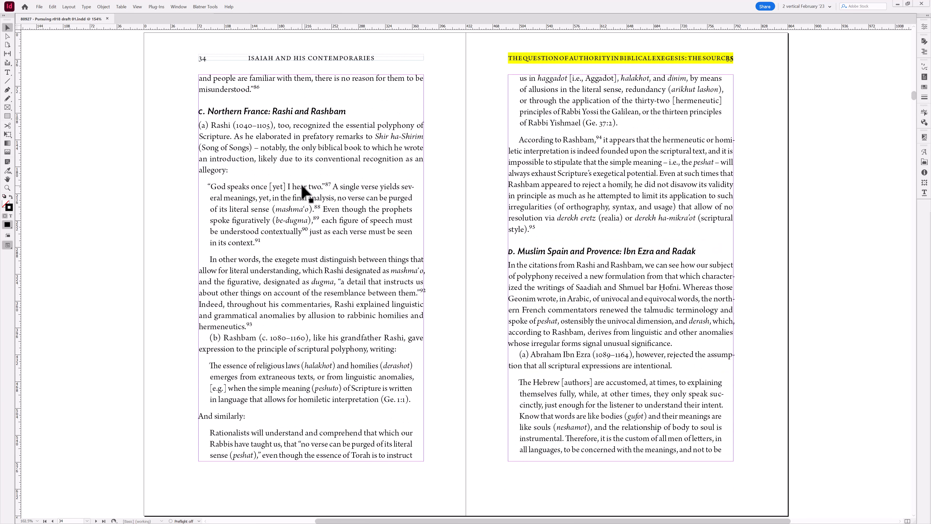
pyautogui.hotkey('alt', 'pageup')
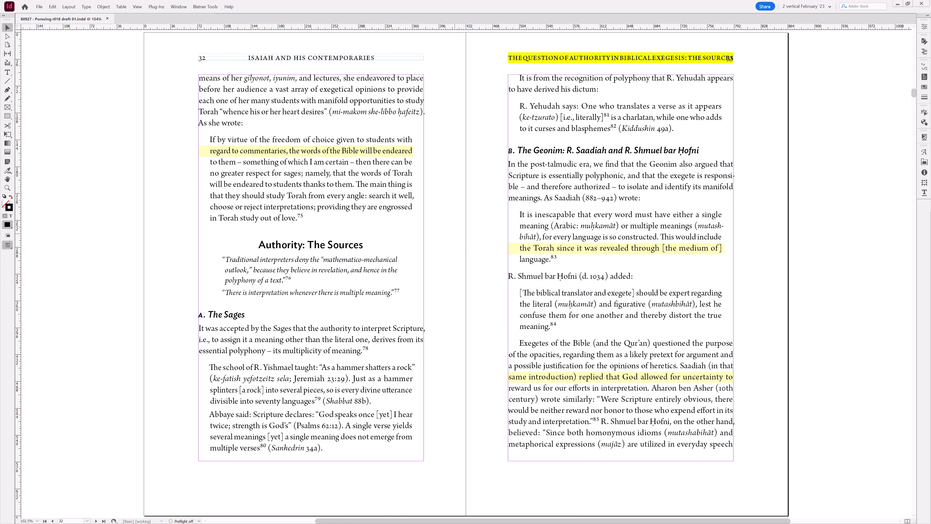
# - Turn off the H&J Violations highlight in the Composition preferences
pyautogui.hotkey('ctrl', 'k')
pyautogui.click(448, 130)
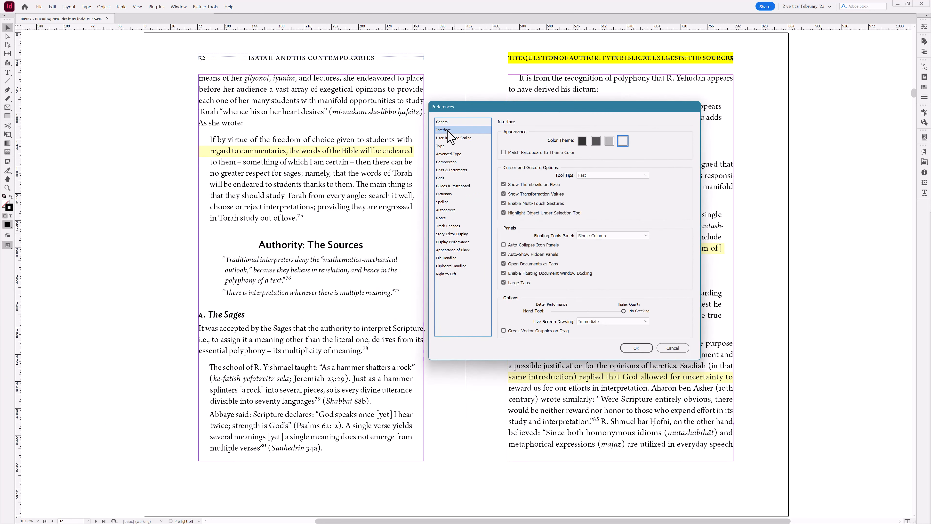
pyautogui.click(451, 170)
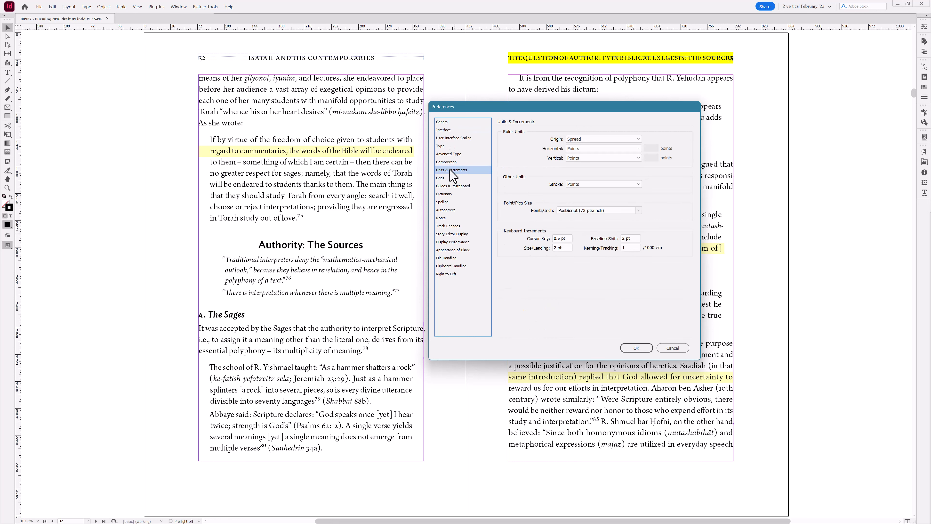
pyautogui.click(448, 162)
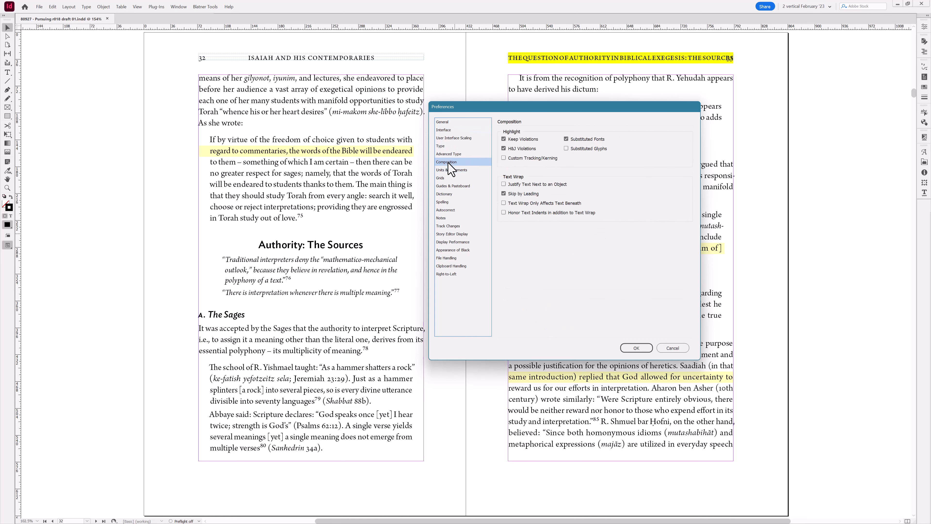
pyautogui.click(504, 149)
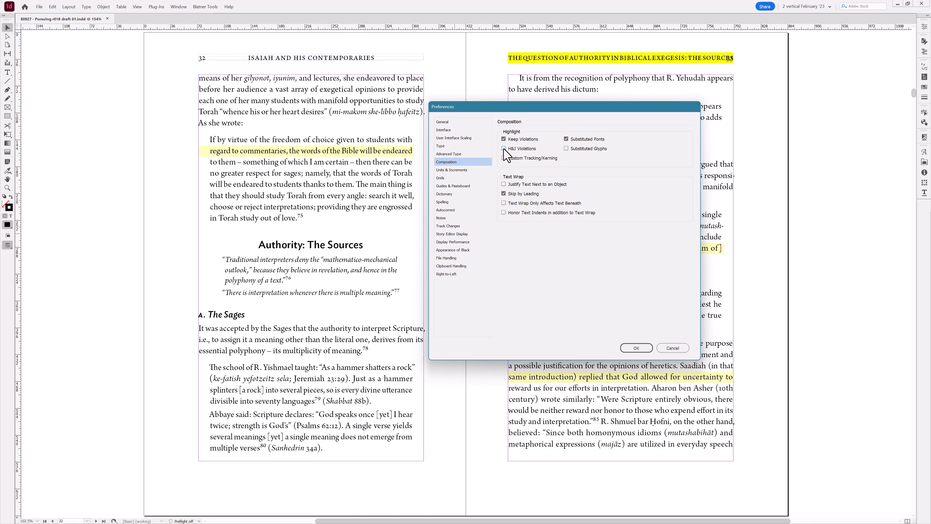
pyautogui.click(636, 348)
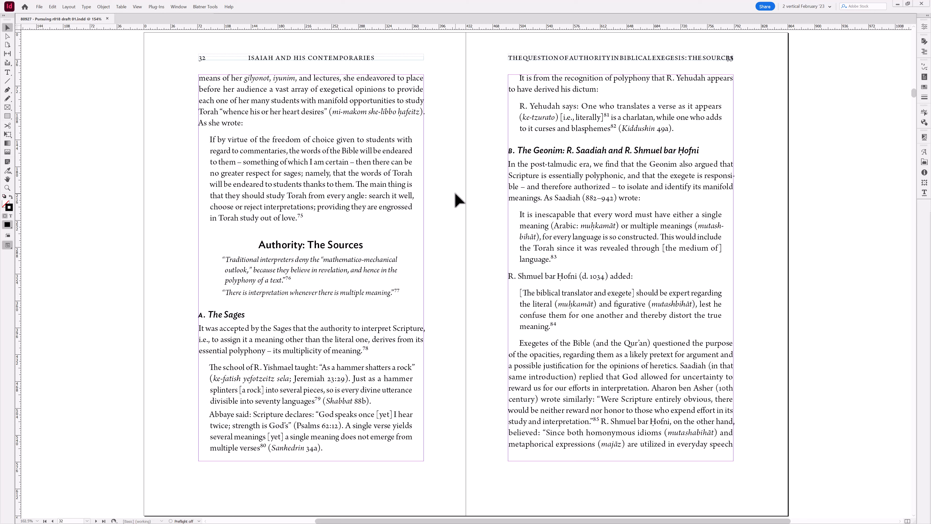
# - Turn the H&J Violations highlight back on in the Composition preferences
pyautogui.hotkey('ctrl', 'k')
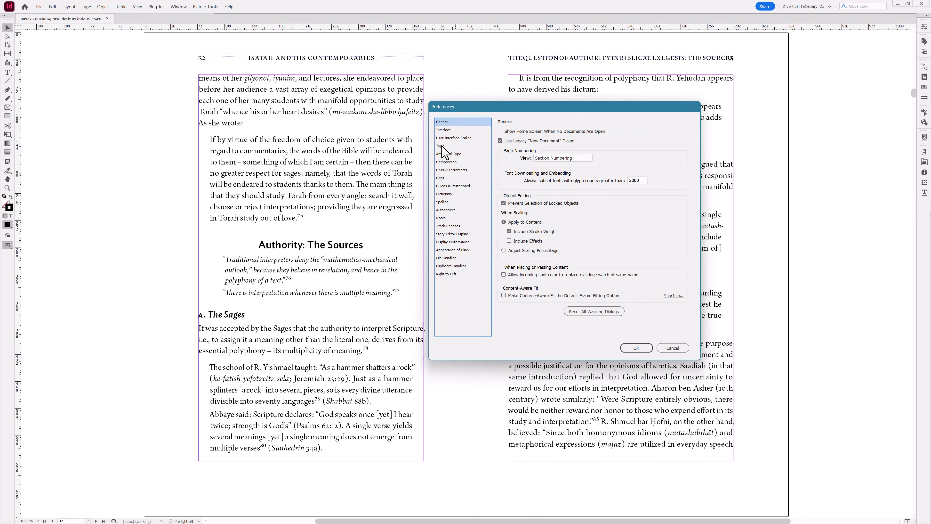
pyautogui.click(446, 162)
pyautogui.click(503, 149)
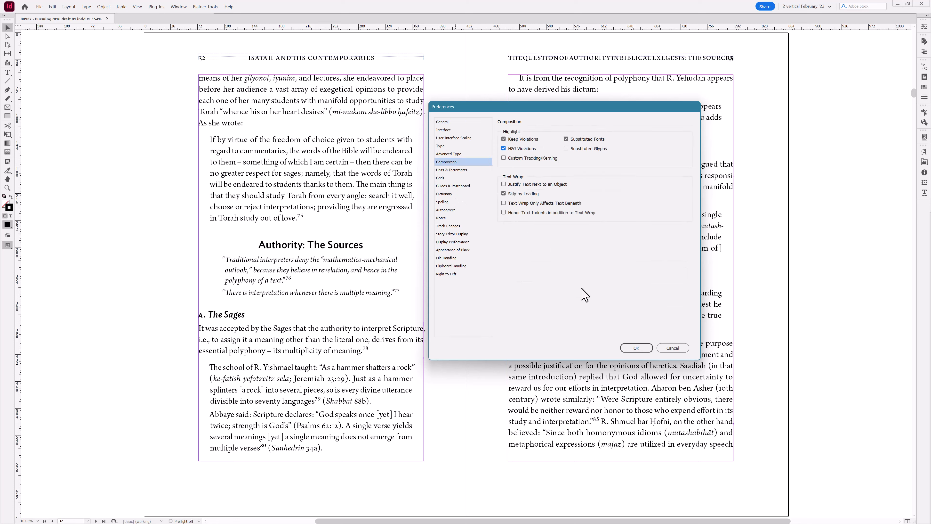
pyautogui.click(628, 348)
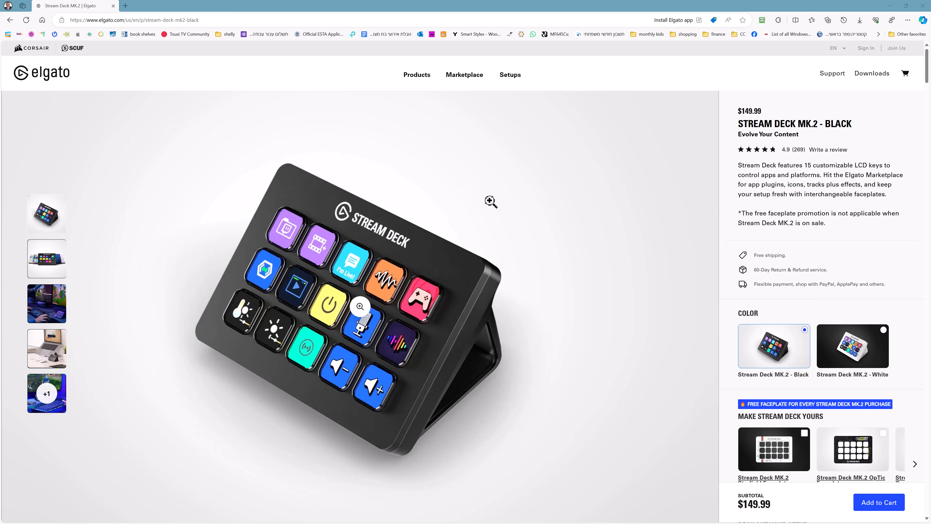
# - Switch to the browser and open the Stream Deck XL product page from the Elgato products menu
pyautogui.scroll(-3, 560, 246)
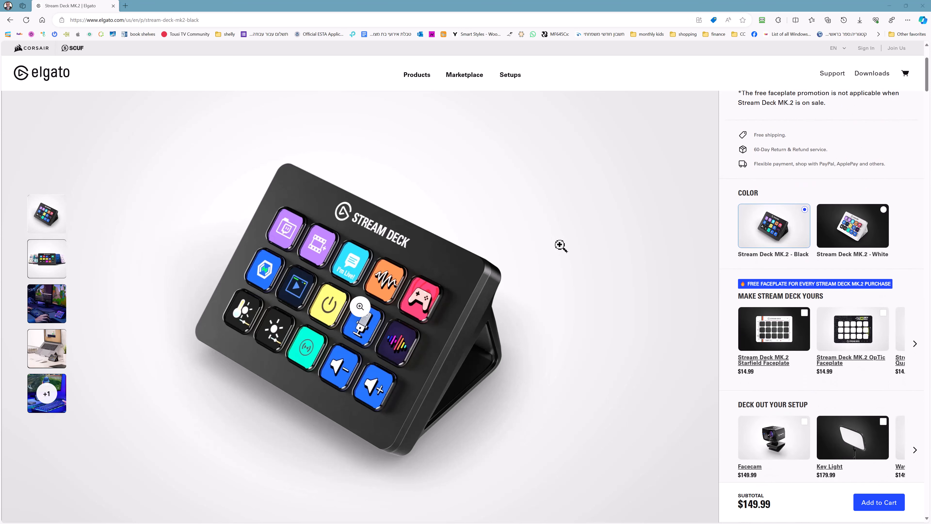
pyautogui.scroll(3, 559, 245)
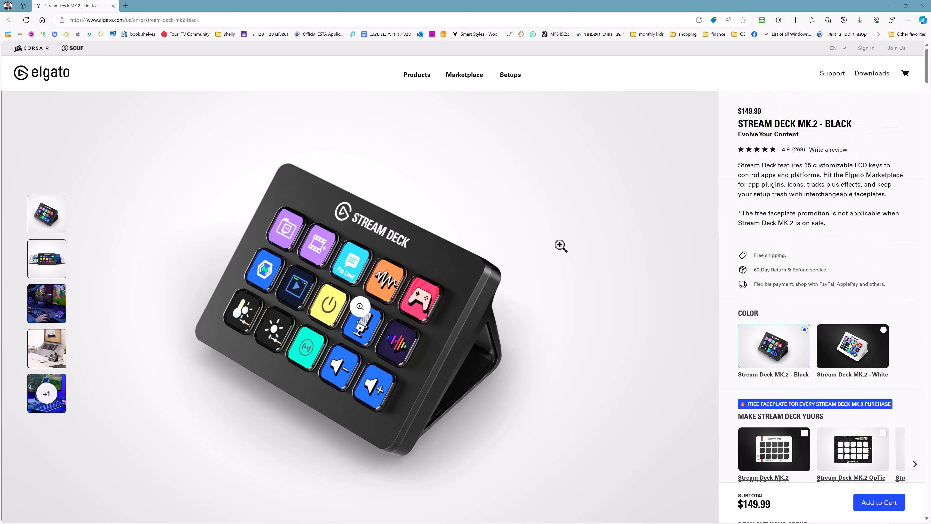
pyautogui.click(425, 84)
pyautogui.moveTo(410, 84)
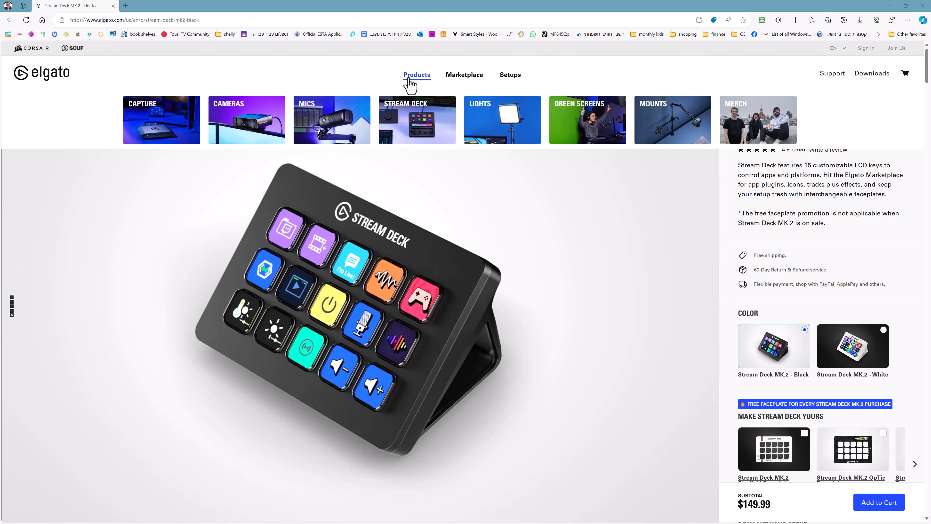
pyautogui.click(409, 79)
pyautogui.moveTo(334, 124)
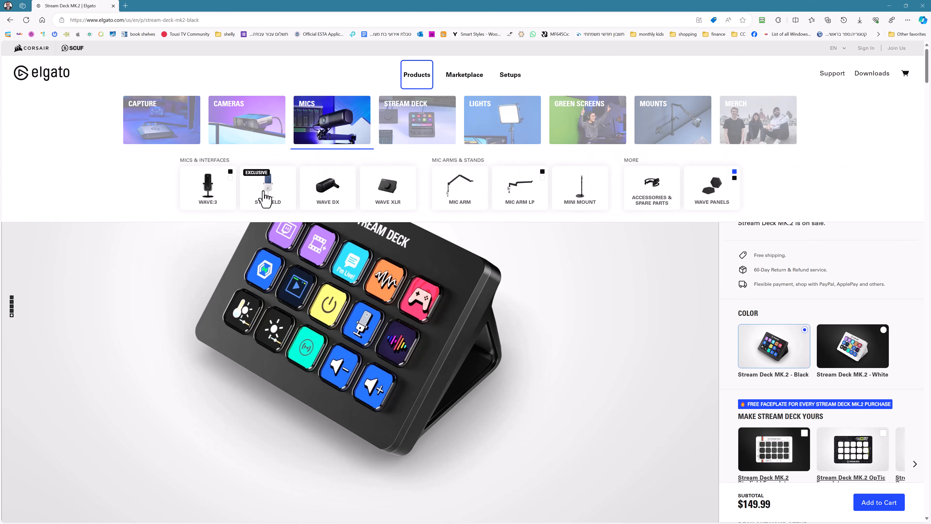
pyautogui.moveTo(440, 120)
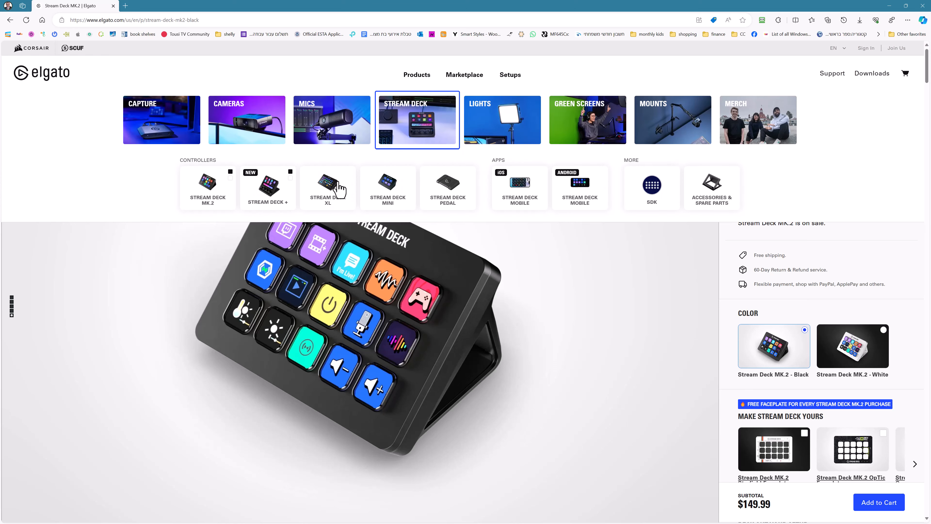
pyautogui.click(332, 191)
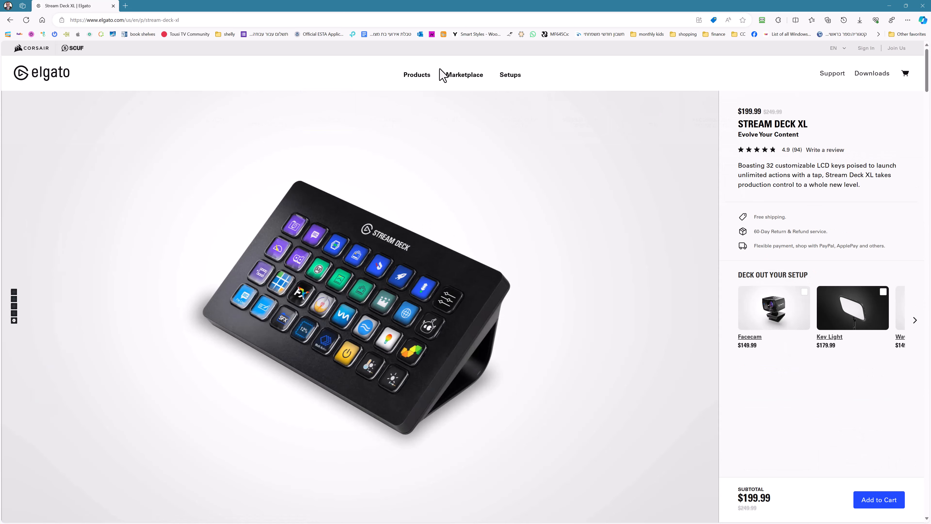
# - Open the Stream Deck + product page from the products menu
pyautogui.moveTo(423, 85)
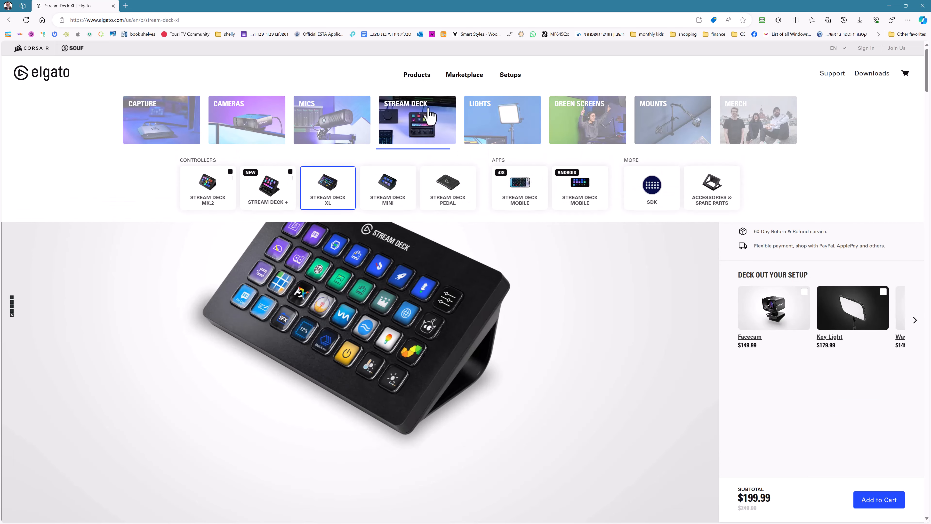
pyautogui.click(284, 201)
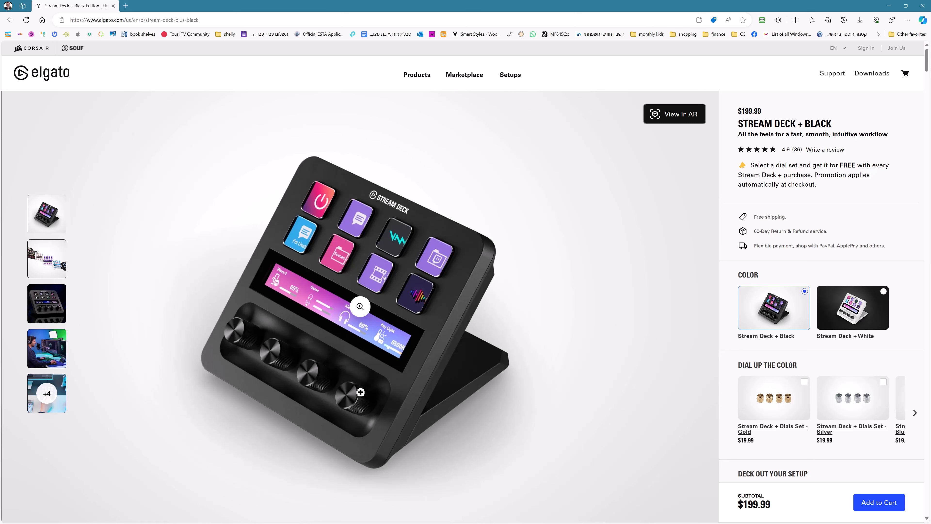
# - Look through the Stream Deck + product gallery images
pyautogui.click(55, 311)
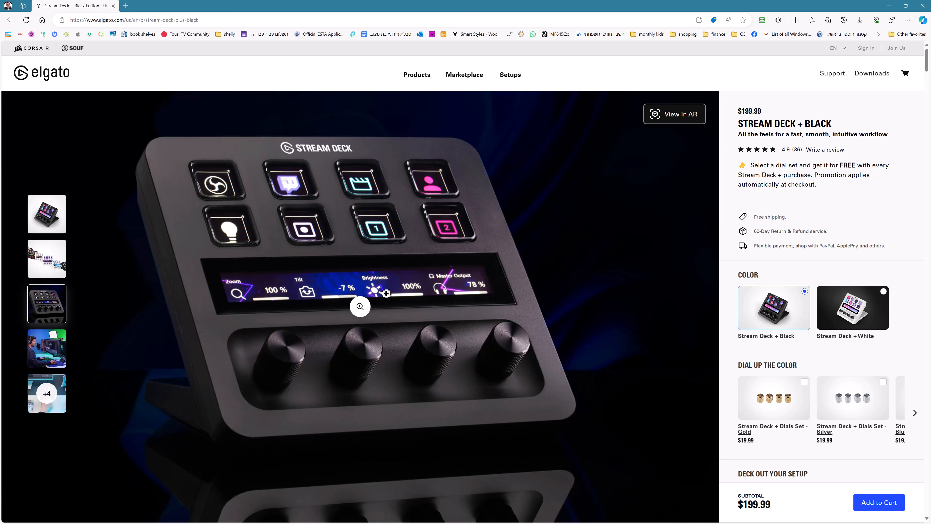
pyautogui.click(47, 349)
pyautogui.click(51, 396)
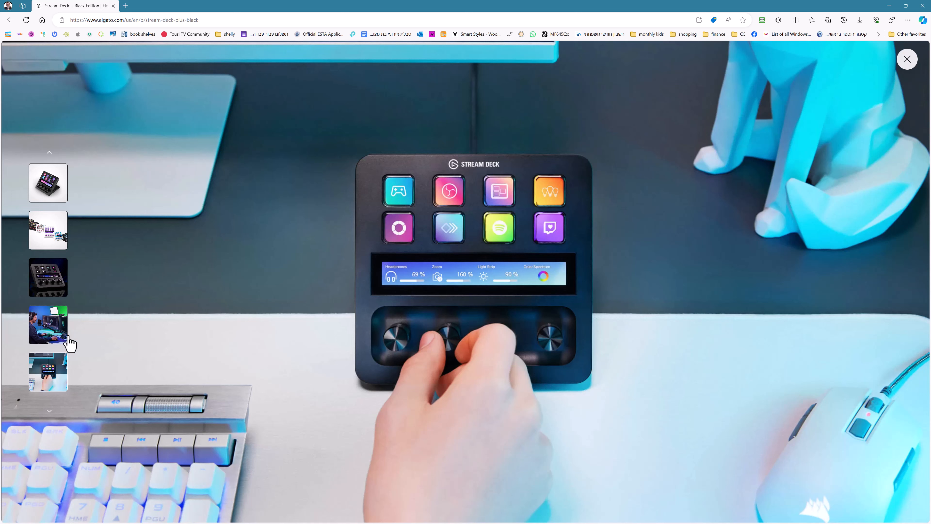
pyautogui.scroll(-3, 503, 338)
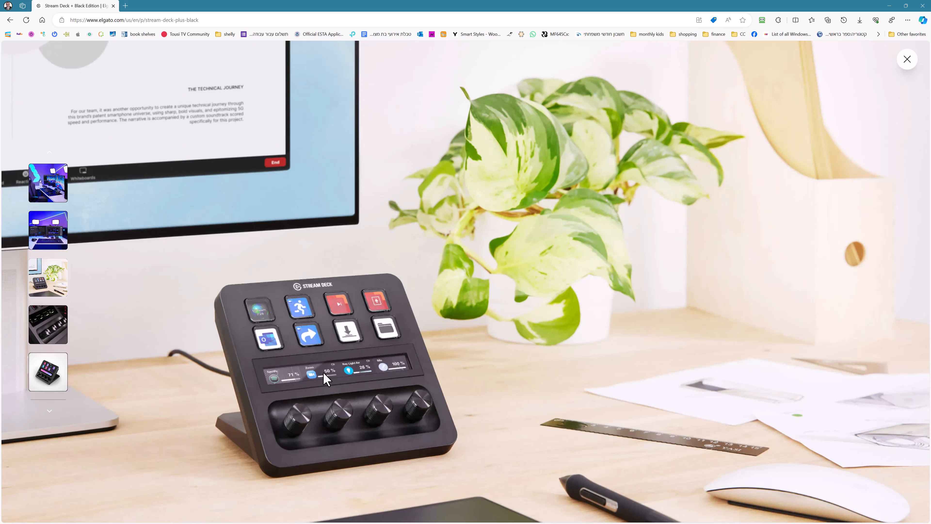
pyautogui.scroll(-1, 405, 403)
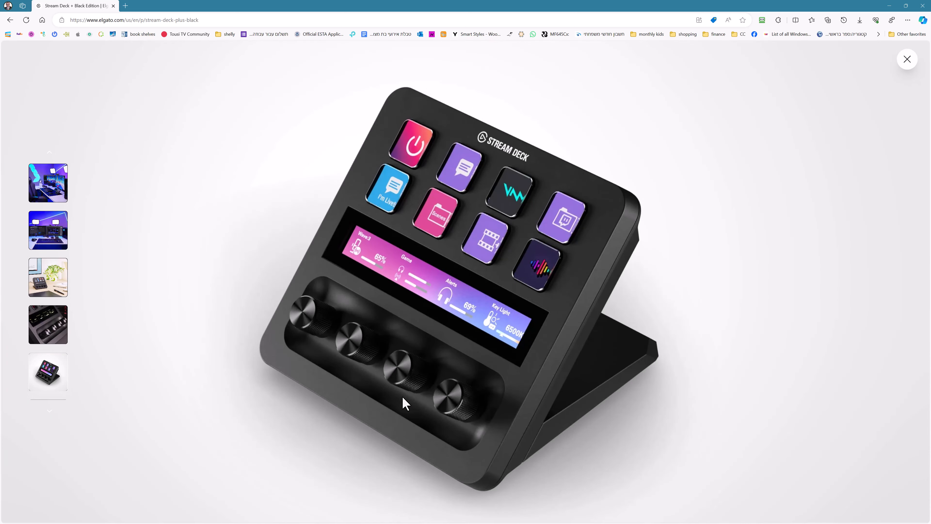
pyautogui.click(50, 196)
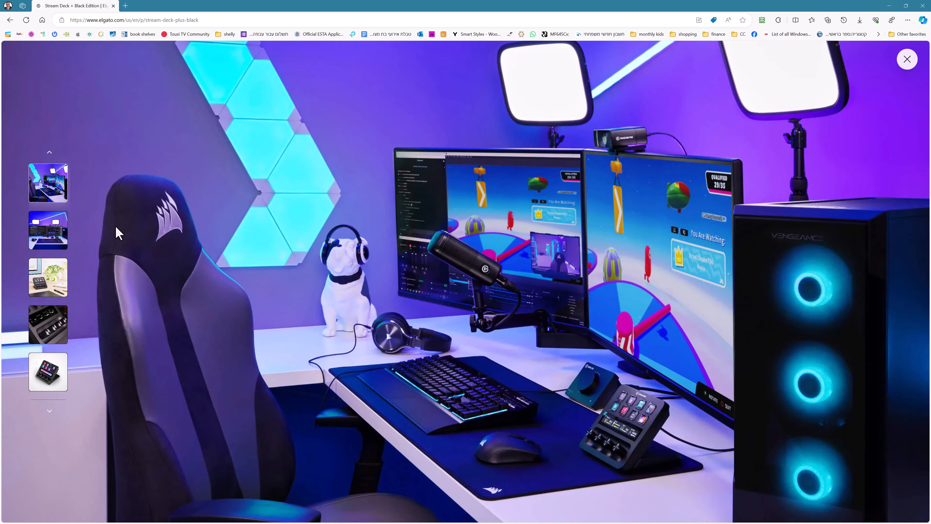
pyautogui.click(53, 235)
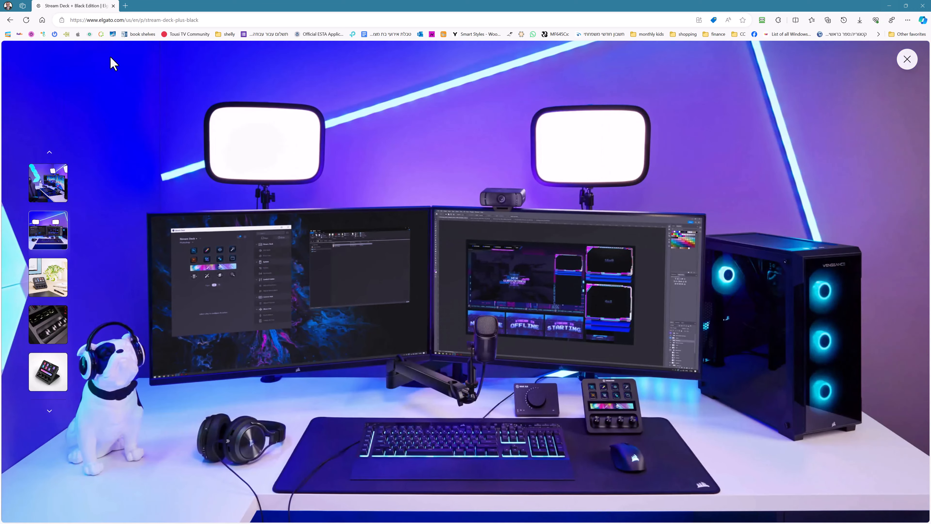
pyautogui.click(50, 411)
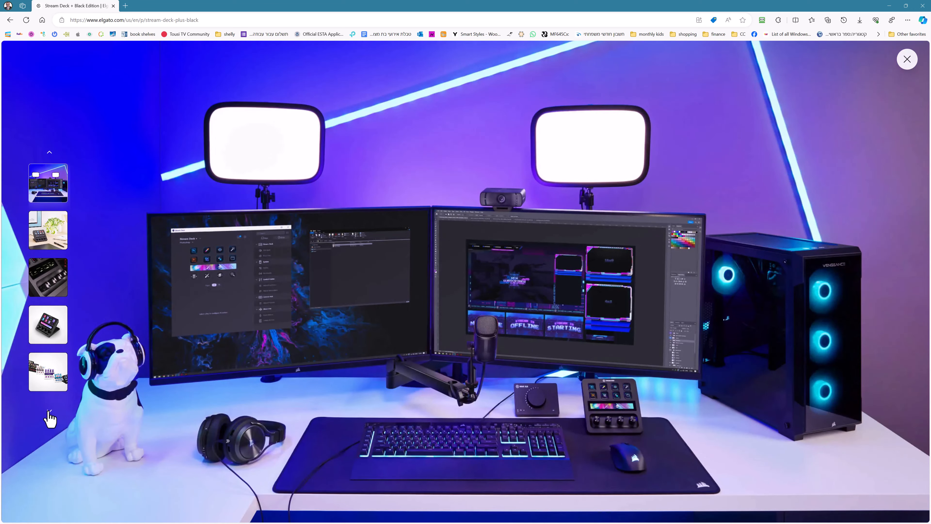
pyautogui.click(48, 325)
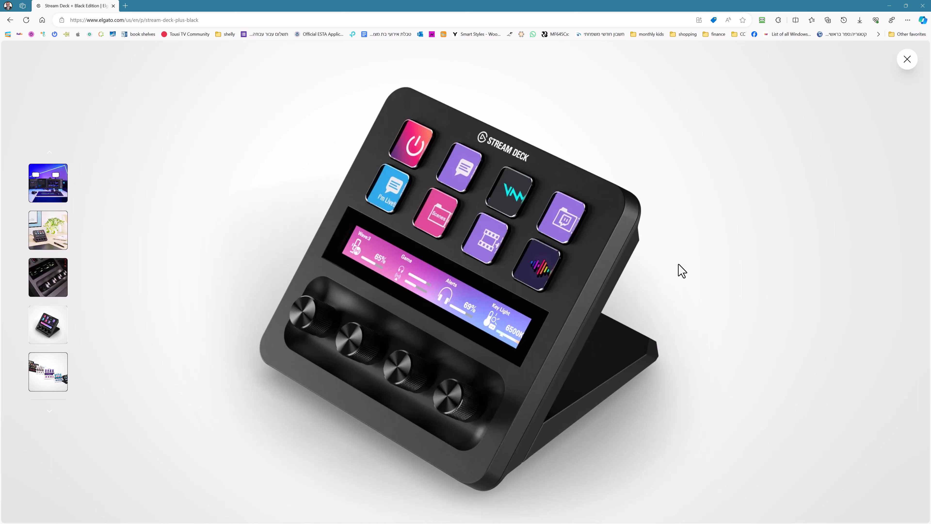
# - Trim the browser address back to the Elgato US home page URL and load it
pyautogui.click(195, 20)
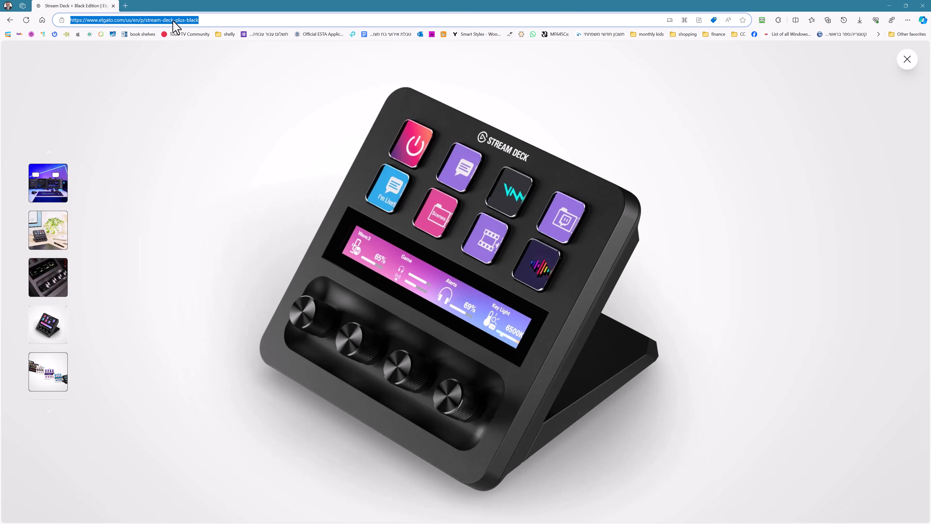
pyautogui.click(125, 20)
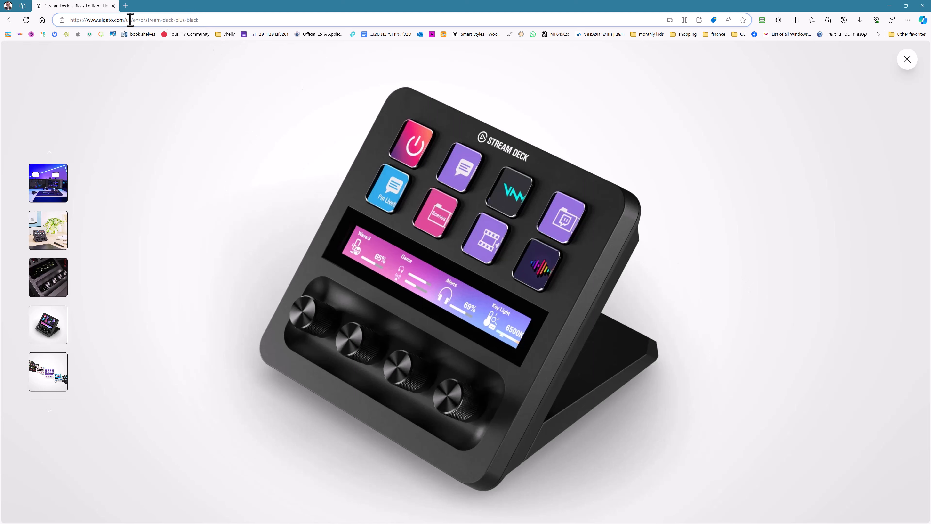
pyautogui.moveTo(140, 20); pyautogui.dragTo(216, 21)
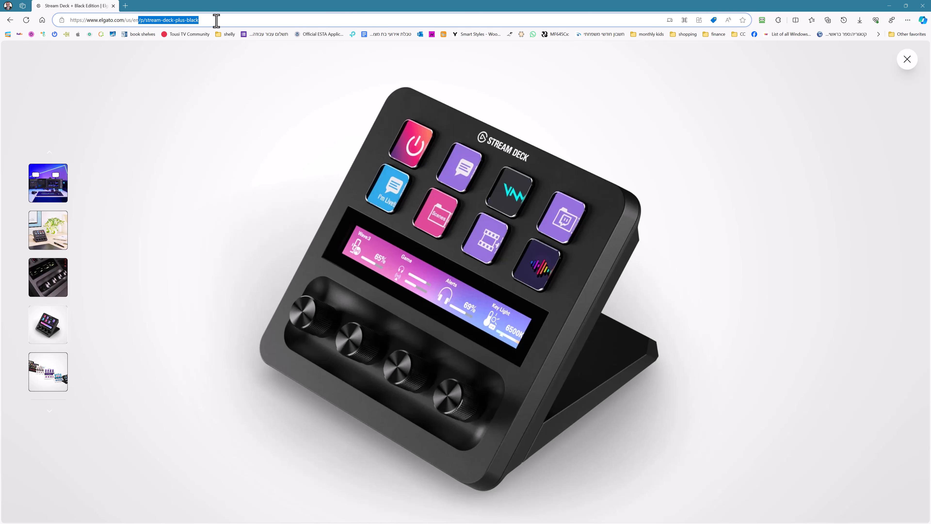
pyautogui.press('BackSpace')
pyautogui.press('Return')
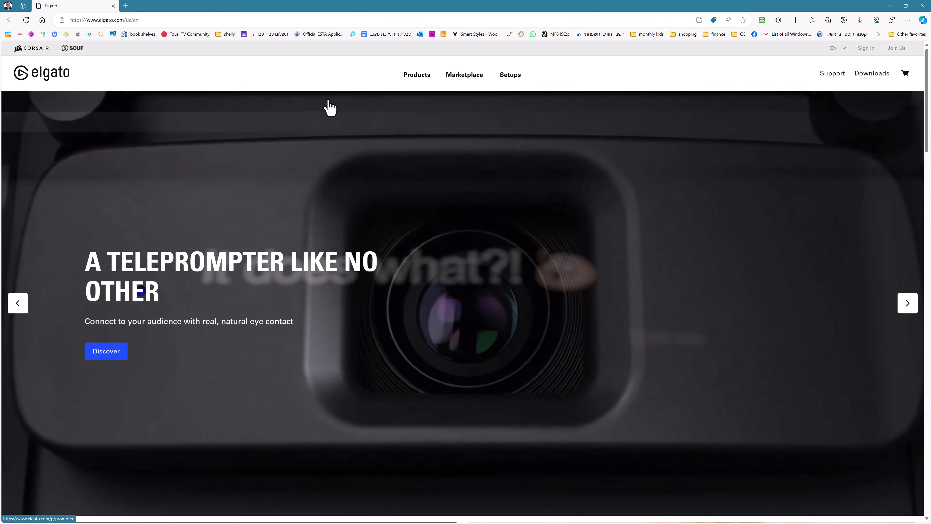
# - Open the Stream Deck XL product page from the Stream Deck category and browse its gallery images
pyautogui.moveTo(420, 77)
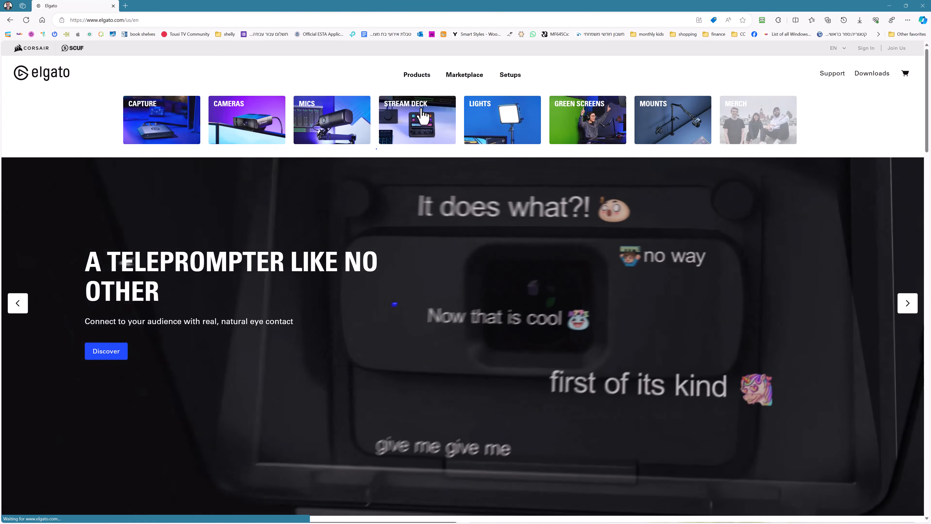
pyautogui.moveTo(423, 127)
pyautogui.click(337, 196)
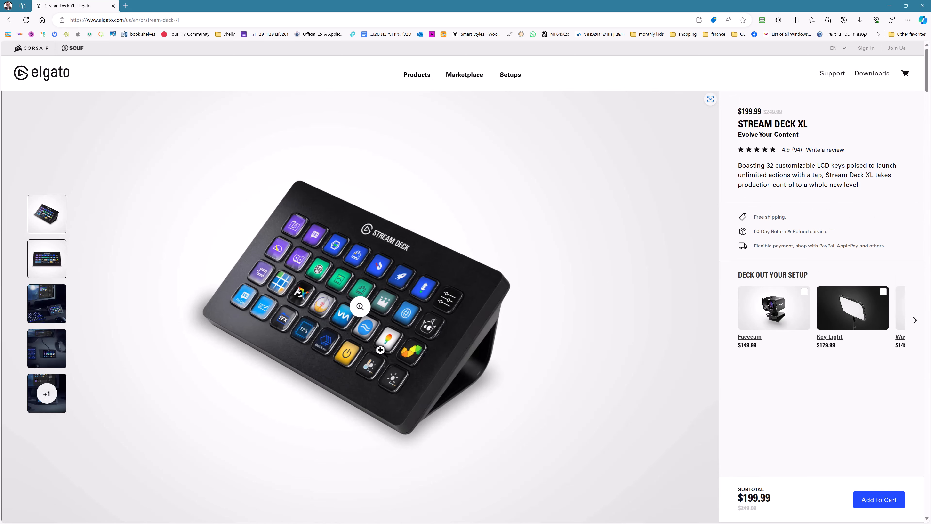
pyautogui.click(45, 313)
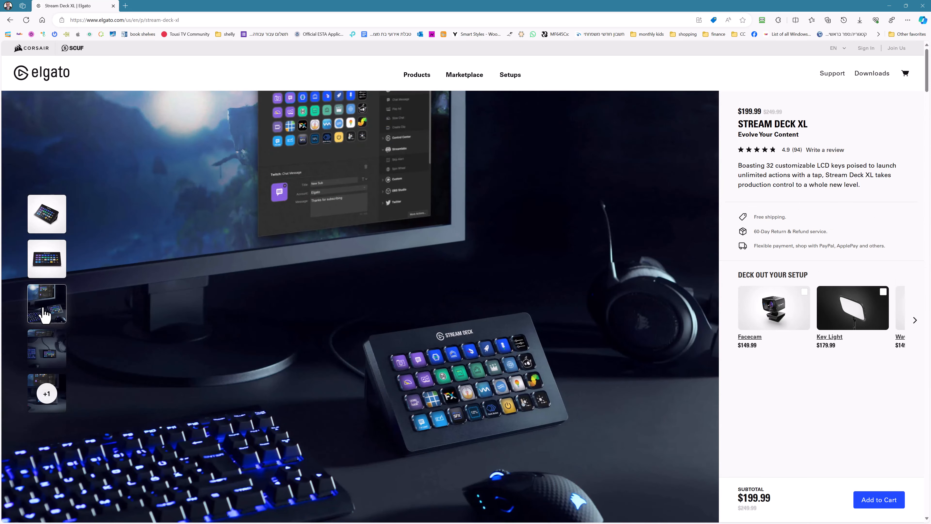
pyautogui.click(47, 352)
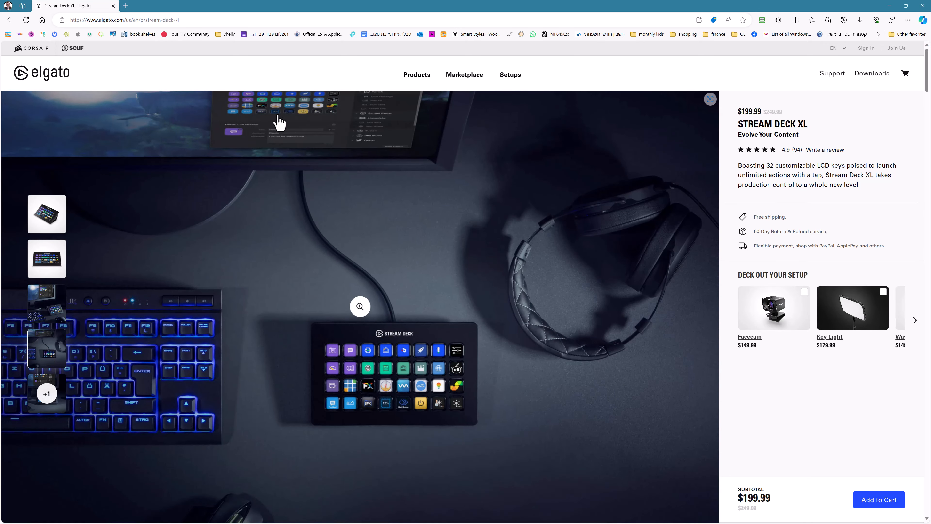
# - Switch to InDesign and open the Justification settings of the body first paragraph style
pyautogui.click(891, 6)
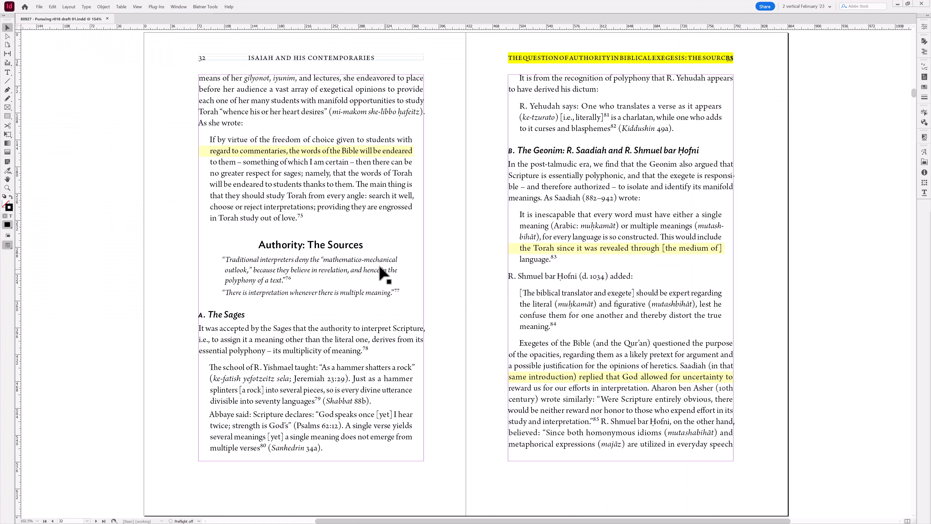
pyautogui.press('t')
pyautogui.press('Escape')
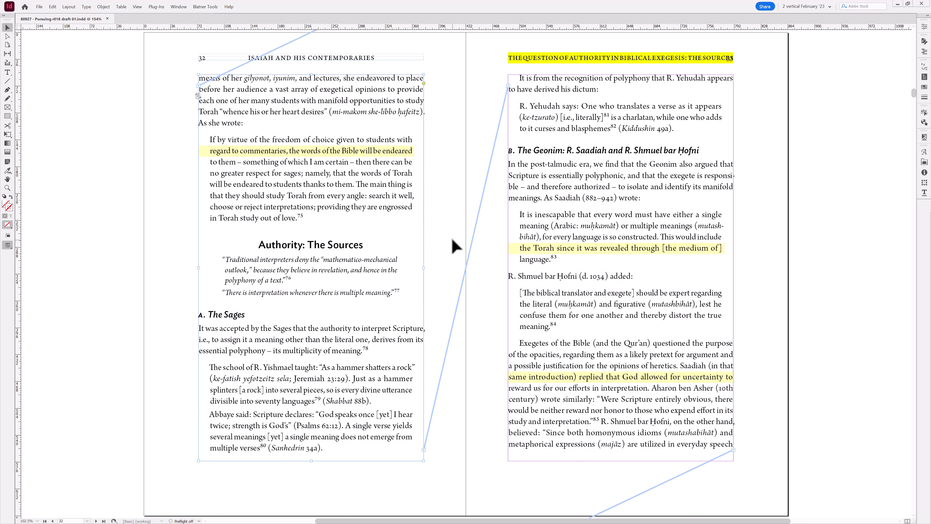
pyautogui.click(452, 241)
pyautogui.press('t')
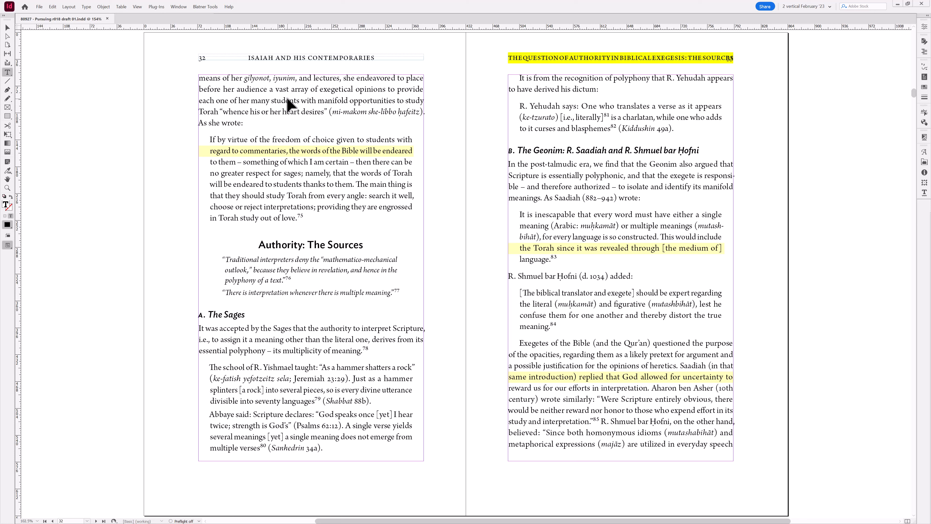
pyautogui.hotkey('ctrl', 'F11')
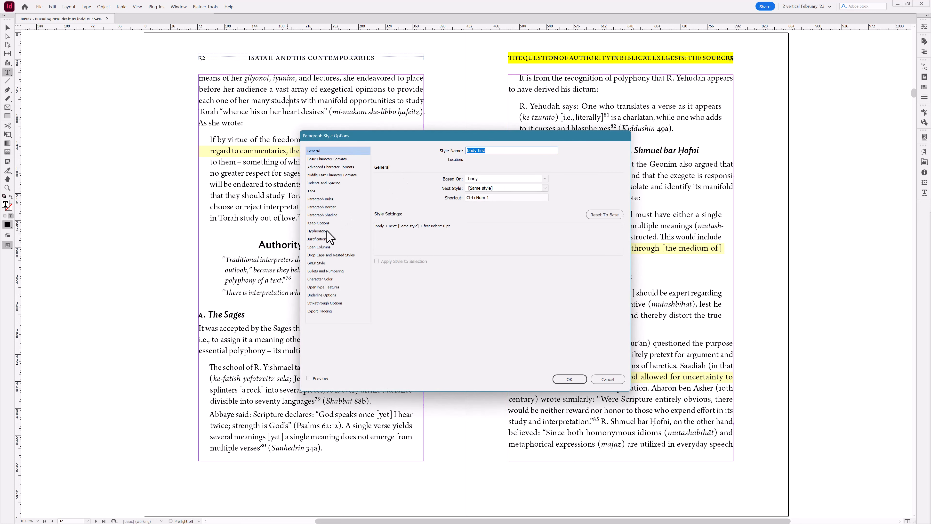
pyautogui.click(328, 239)
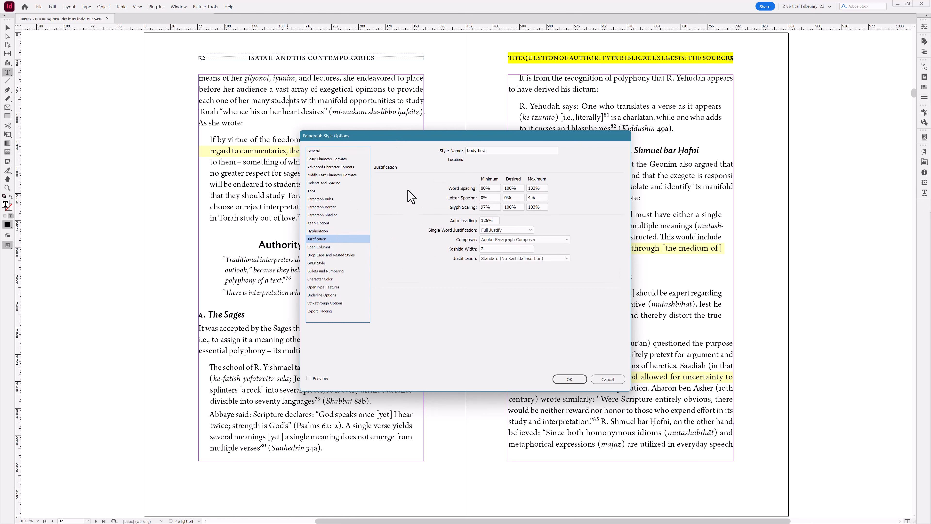
# - Examine the word, letter and glyph spacing values in the style's Justification settings
pyautogui.moveTo(421, 137); pyautogui.dragTo(359, 139)
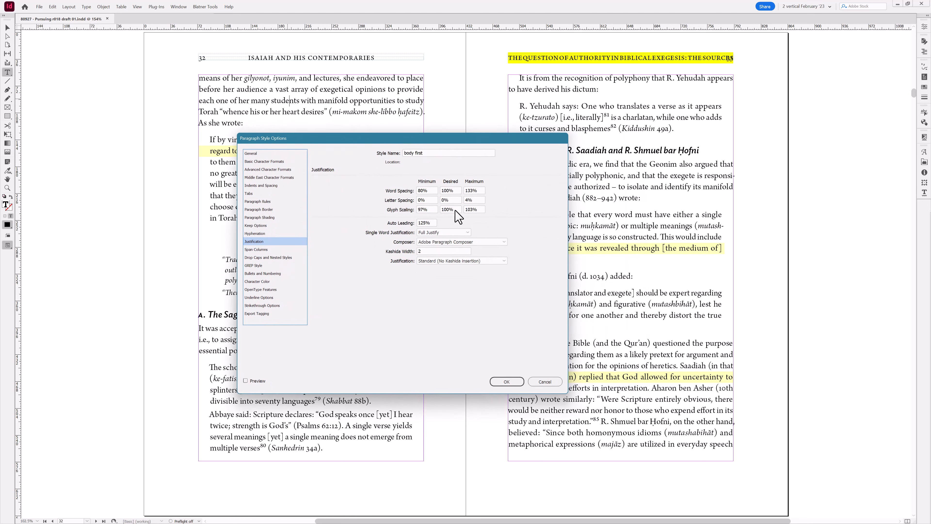
pyautogui.moveTo(417, 141); pyautogui.dragTo(412, 167)
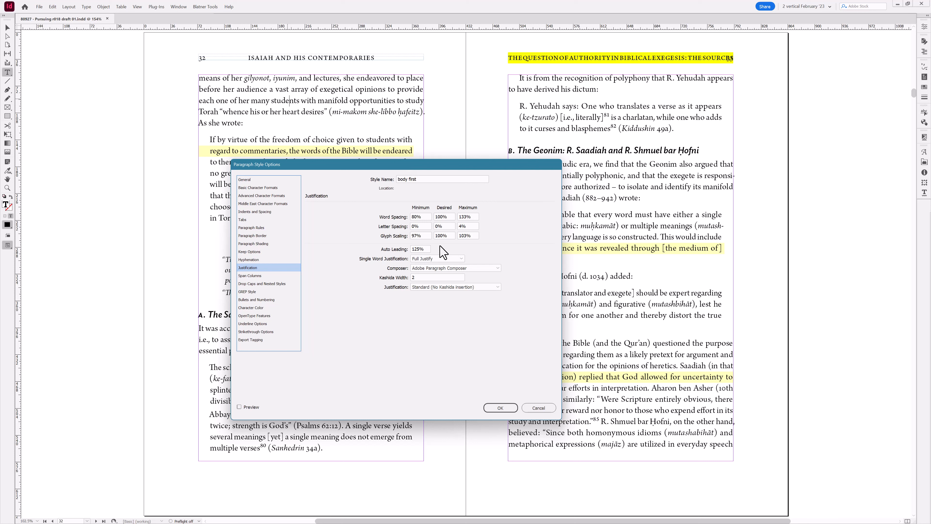
pyautogui.doubleClick(443, 216)
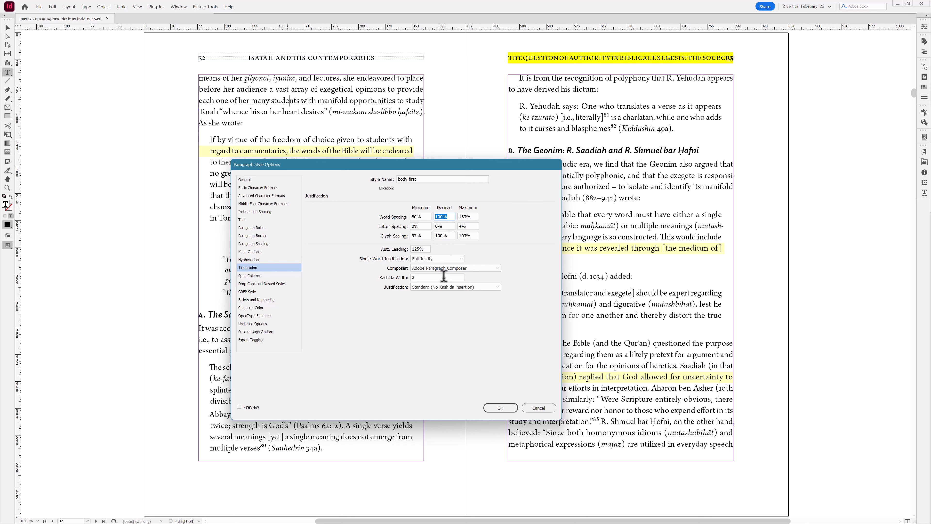
pyautogui.moveTo(427, 217); pyautogui.dragTo(417, 217)
pyautogui.press('Tab')
pyautogui.press('Tab')
pyautogui.click(471, 227)
pyautogui.click(450, 226)
pyautogui.doubleClick(468, 226)
pyautogui.doubleClick(422, 236)
pyautogui.doubleClick(439, 235)
pyautogui.moveTo(434, 172); pyautogui.dragTo(434, 176)
pyautogui.doubleClick(467, 240)
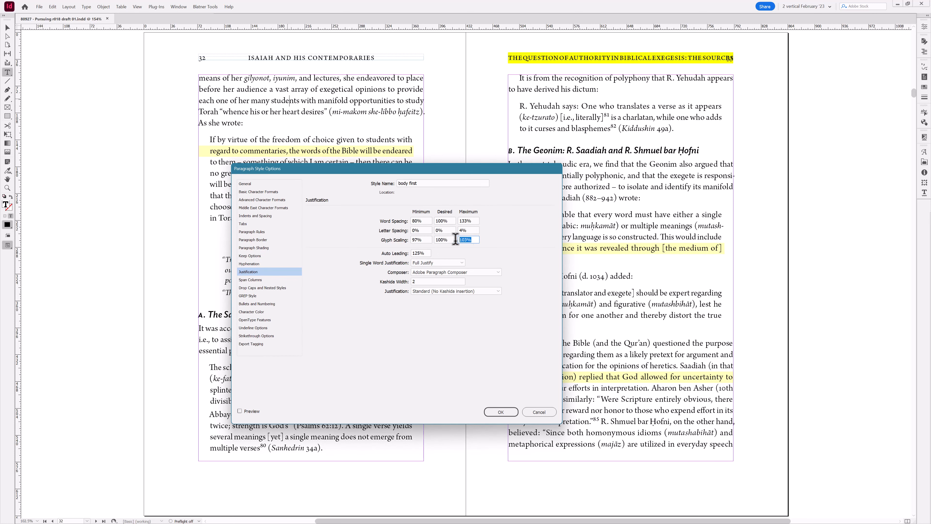
pyautogui.click(425, 238)
pyautogui.doubleClick(419, 241)
pyautogui.click(426, 240)
pyautogui.click(475, 239)
pyautogui.click(471, 240)
pyautogui.moveTo(472, 229)
pyautogui.mouseDown()
pyautogui.moveTo(454, 228)
pyautogui.moveTo(456, 238)
pyautogui.mouseUp()
pyautogui.moveTo(474, 229); pyautogui.dragTo(455, 228)
pyautogui.moveTo(309, 169); pyautogui.dragTo(321, 150)
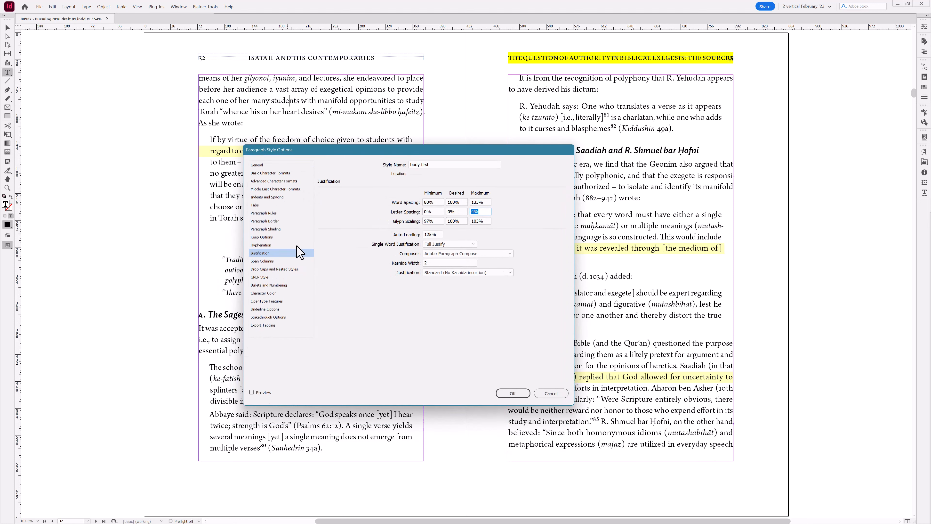
# - Review the style's Hyphenation settings and cancel the Paragraph Style Options dialog
pyautogui.click(271, 245)
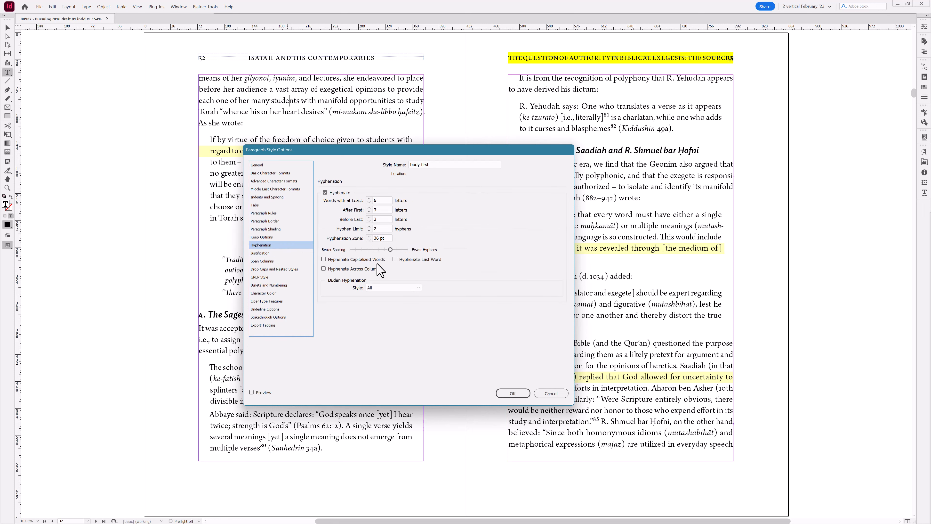
pyautogui.moveTo(367, 153); pyautogui.dragTo(393, 158)
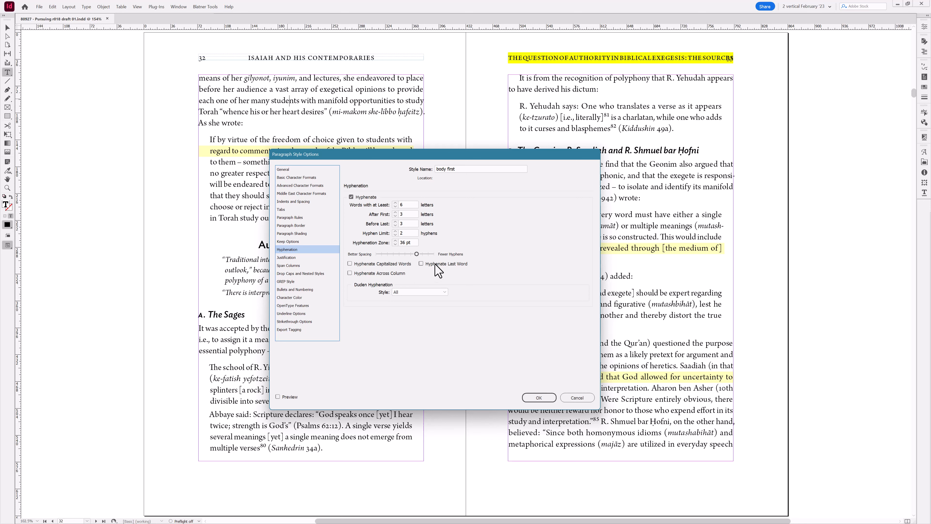
pyautogui.moveTo(425, 155); pyautogui.dragTo(445, 158)
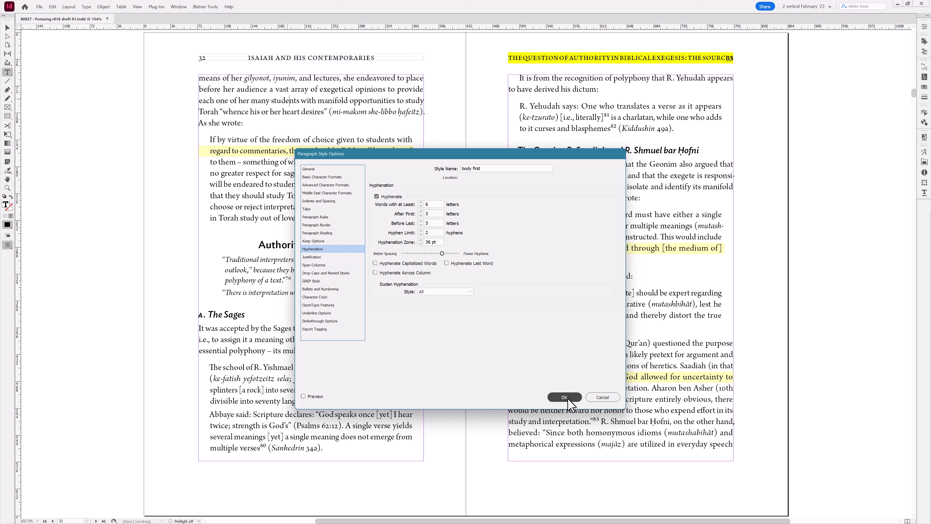
pyautogui.click(603, 397)
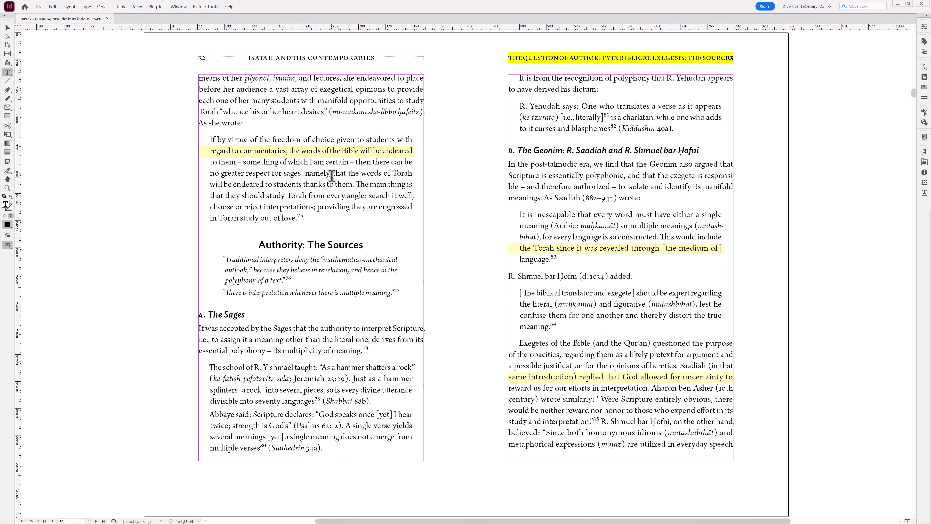
# - Page forward through the book's spreads to the chapter opening on page 55
pyautogui.hotkey('alt', 'pagedown')
pyautogui.hotkey('alt', 'pagedown')
pyautogui.hotkey('alt', 'pagedown')
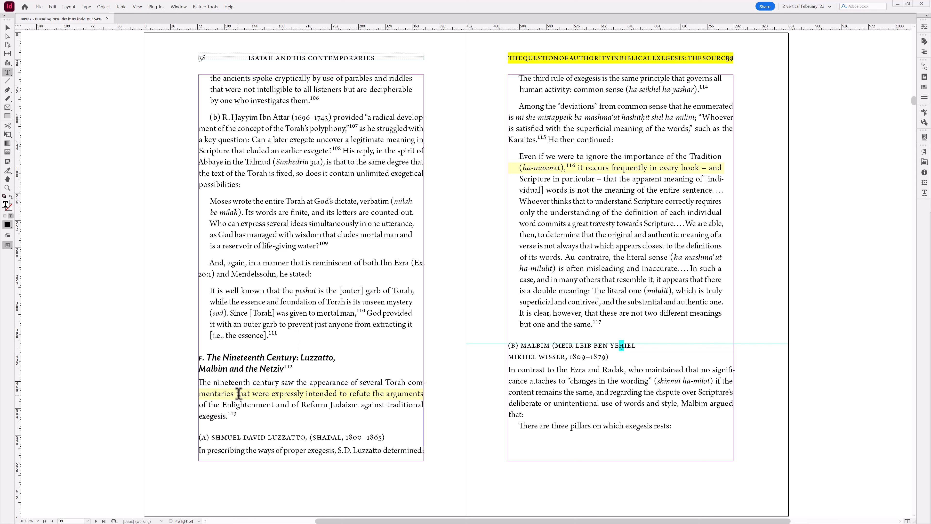
pyautogui.moveTo(236, 393); pyautogui.dragTo(371, 395)
pyautogui.click(368, 395)
pyautogui.hotkey('ctrl', 'z')
pyautogui.hotkey('alt', 'pagedown')
pyautogui.hotkey('alt', 'pagedown')
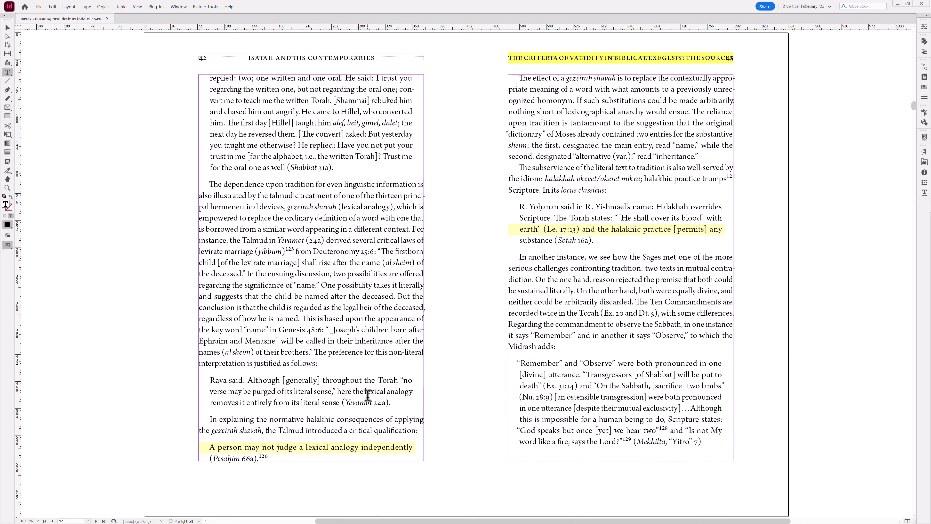
pyautogui.hotkey('alt', 'pagedown')
pyautogui.hotkey('alt', 'pagedown')
pyautogui.hotkey('alt', 'pagedown')
pyautogui.hotkey('alt', 'pagedown')
pyautogui.hotkey('alt', 'pagedown')
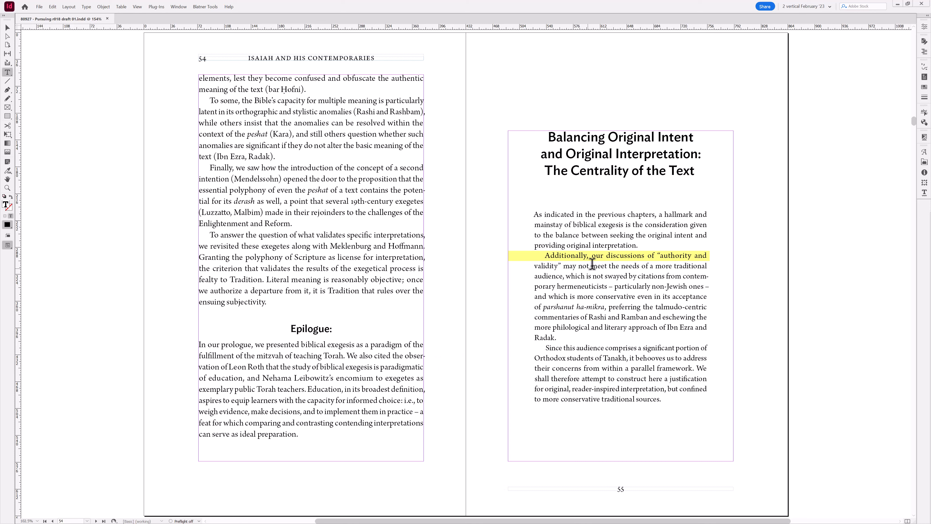
pyautogui.click(604, 255)
pyautogui.hotkey('alt', 'pagedown')
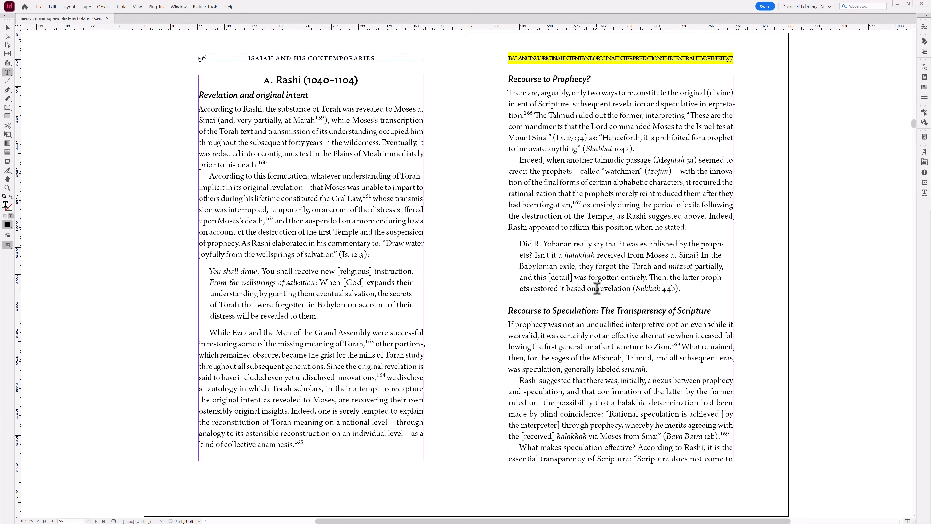
pyautogui.hotkey('alt', 'pageup')
pyautogui.hotkey('alt', 'pagedown')
pyautogui.hotkey('alt', 'pageup')
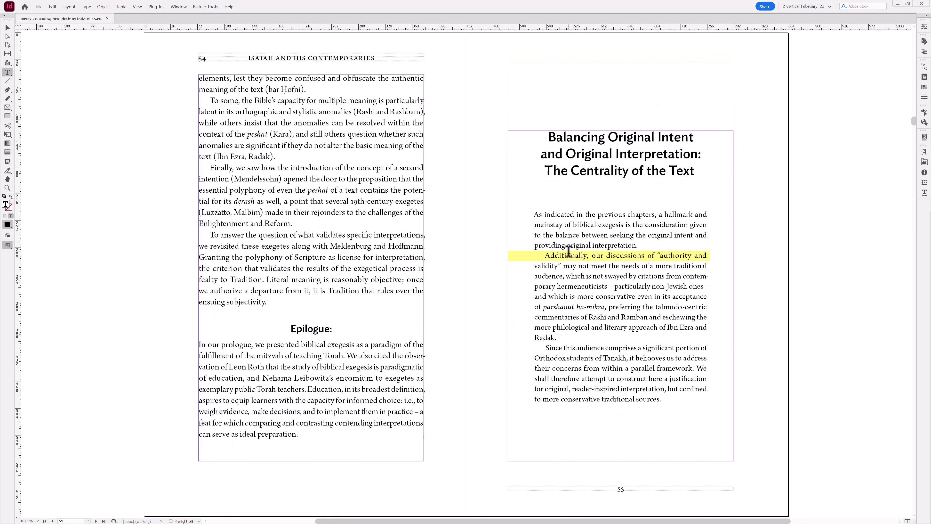
# - Select a line of the chapter's opening paragraph and open the Info panel
pyautogui.moveTo(567, 255); pyautogui.dragTo(687, 259)
pyautogui.click(650, 272)
pyautogui.tripleClick(594, 275)
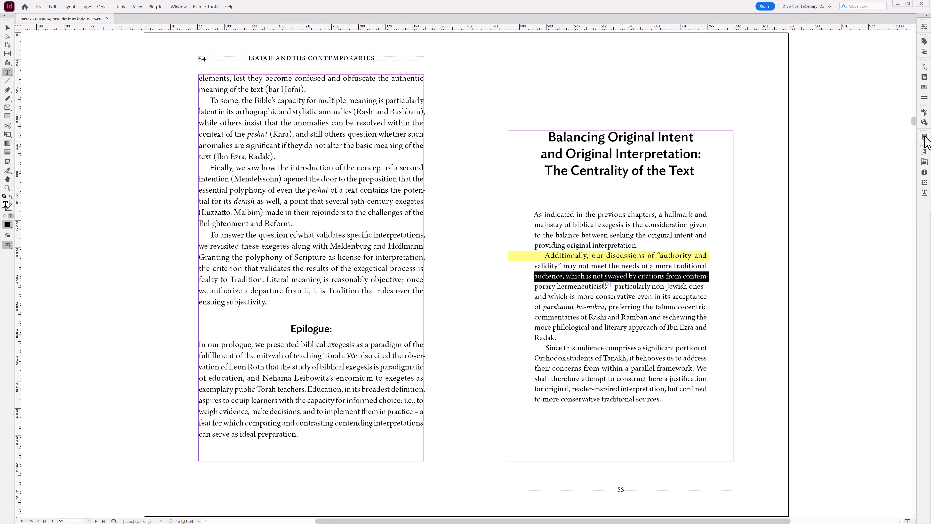
pyautogui.click(925, 172)
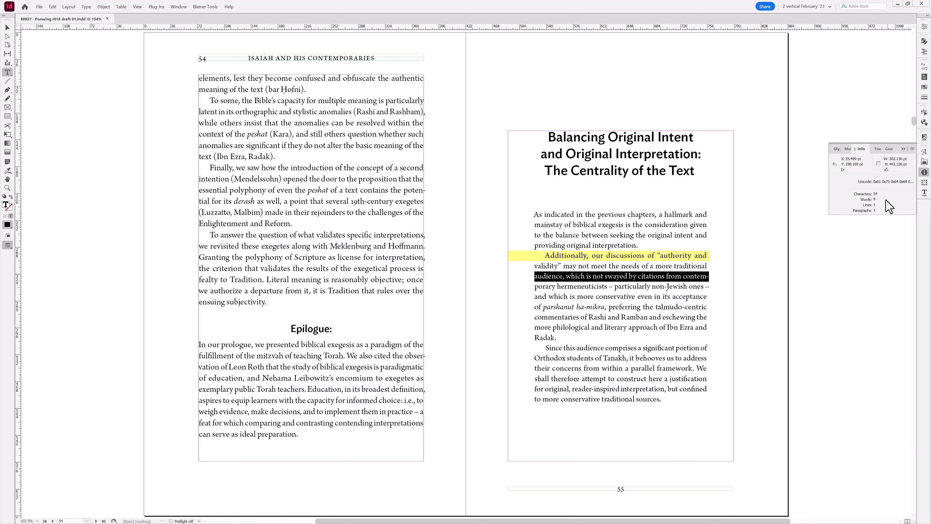
# - Select individual lines on both pages to compare their character counts in the Info panel
pyautogui.tripleClick(655, 296)
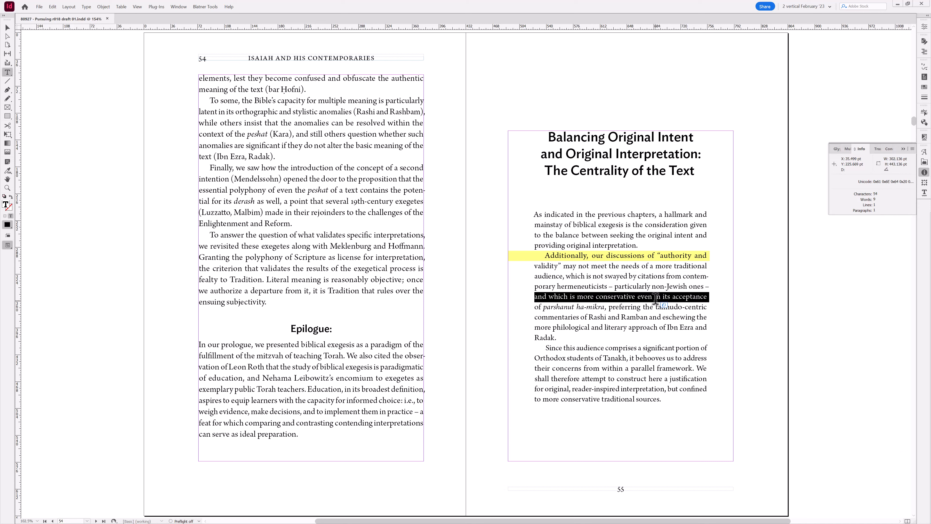
pyautogui.tripleClick(639, 287)
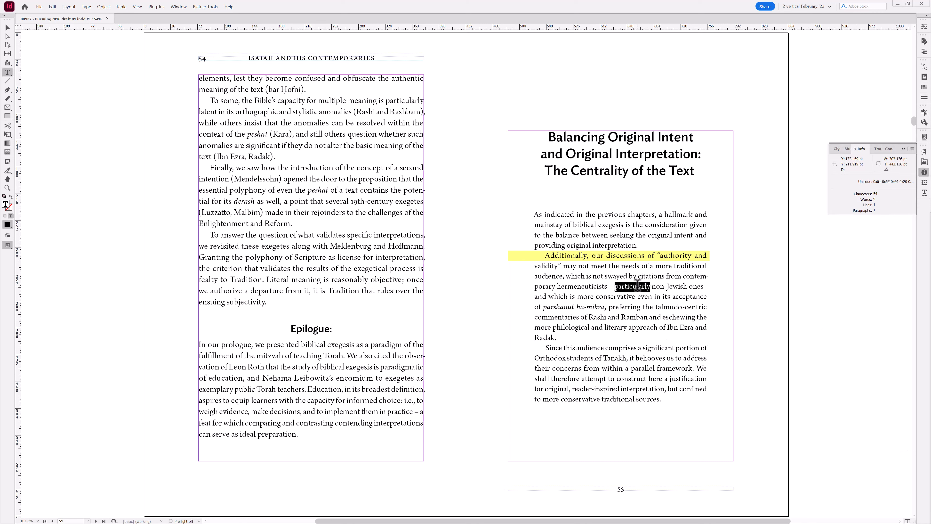
pyautogui.tripleClick(634, 266)
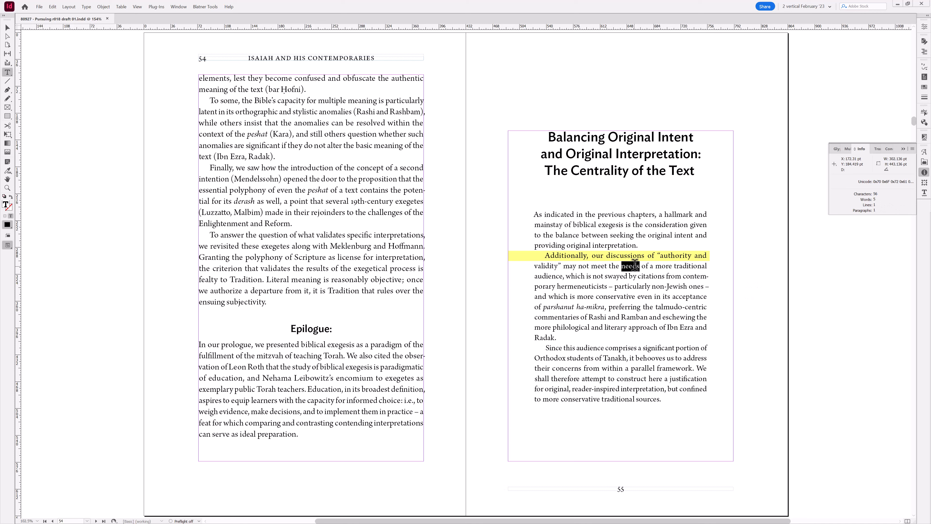
pyautogui.click(634, 254)
pyautogui.tripleClick(320, 257)
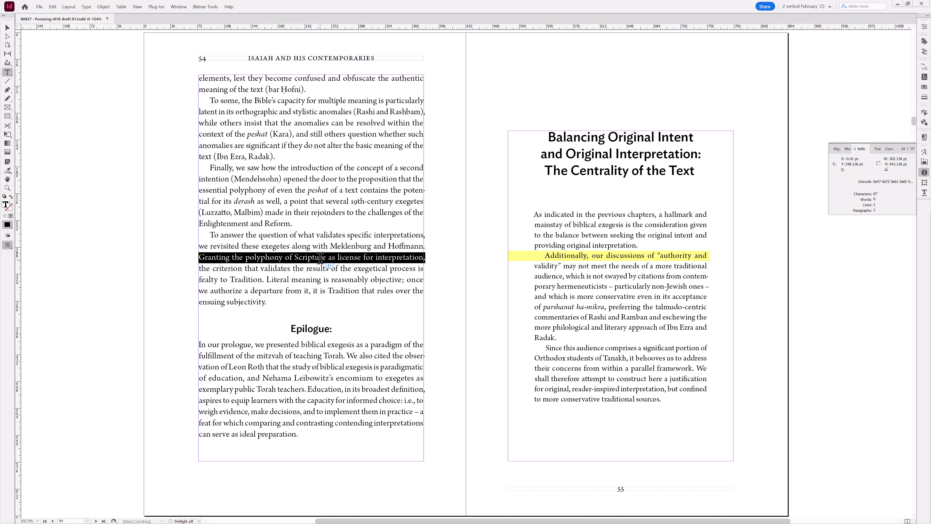
pyautogui.tripleClick(313, 245)
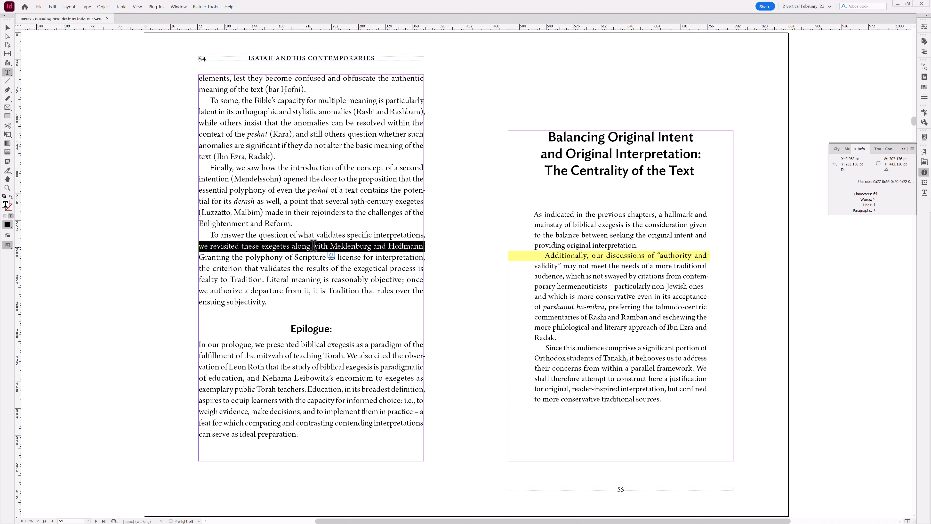
# - Select a full line and then a single word on page 54 to read their counts in the Info panel
pyautogui.tripleClick(309, 267)
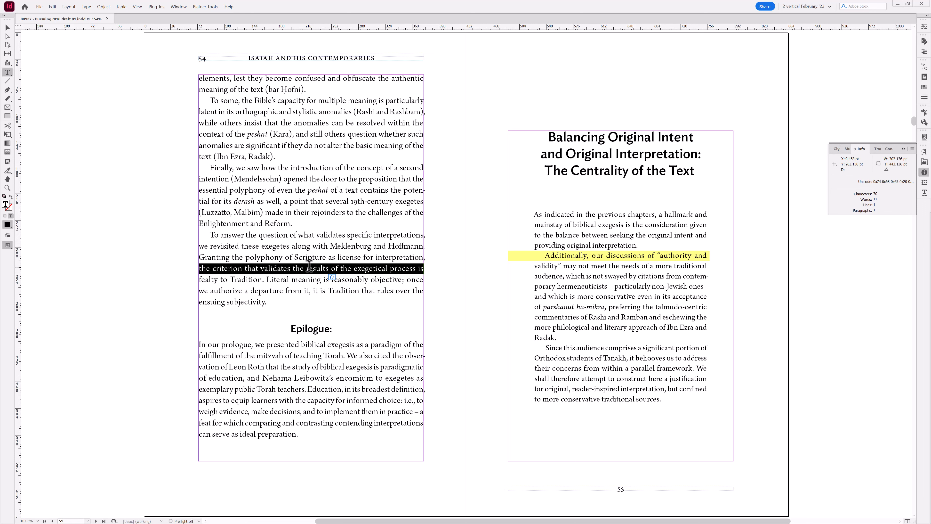
pyautogui.doubleClick(309, 266)
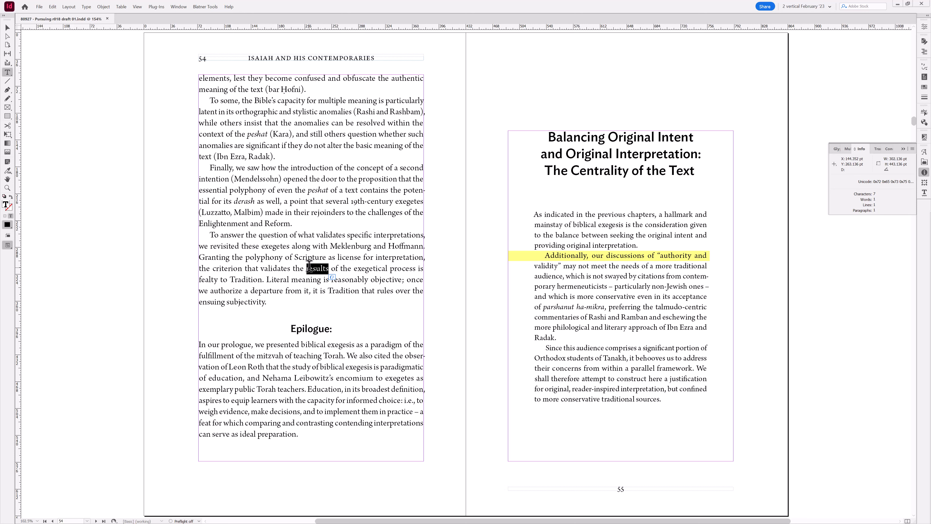
# - Go back to the previous spread and select the block quotation on page 53 to check its counts
pyautogui.hotkey('alt', 'pageup')
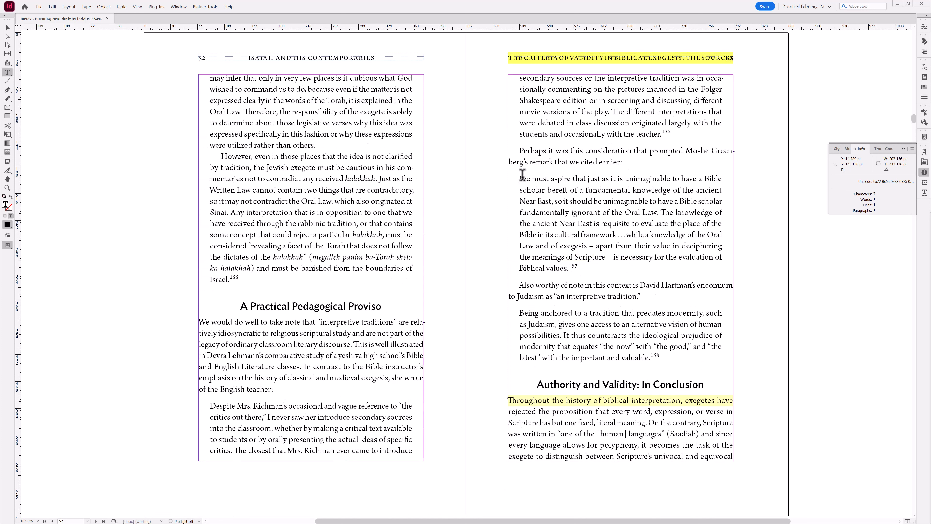
pyautogui.moveTo(520, 179); pyautogui.dragTo(577, 268)
pyautogui.click(561, 212)
pyautogui.moveTo(520, 177); pyautogui.dragTo(570, 266)
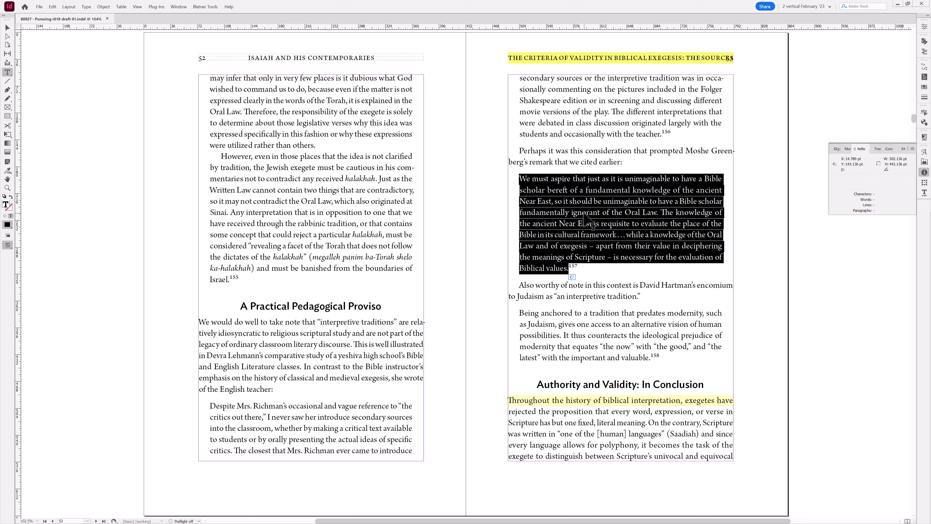
pyautogui.click(574, 214)
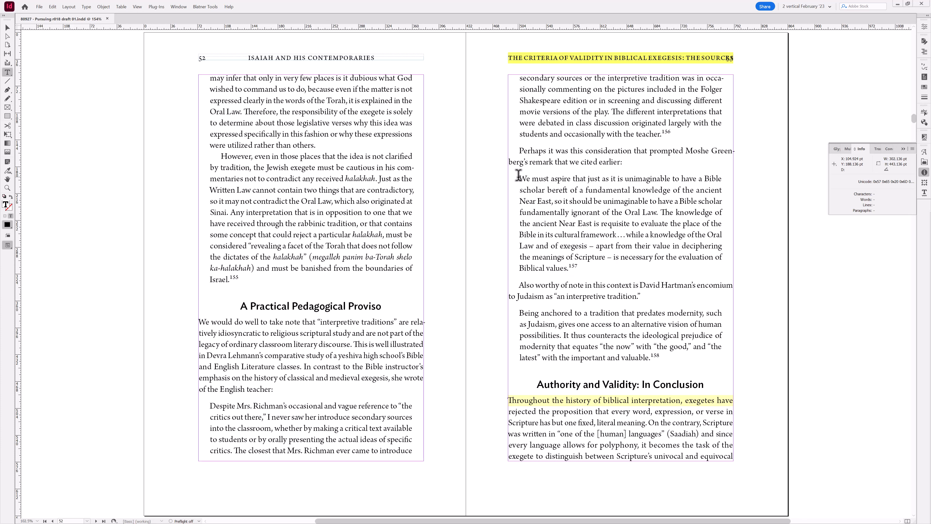
pyautogui.moveTo(519, 178); pyautogui.dragTo(568, 266)
pyautogui.click(560, 232)
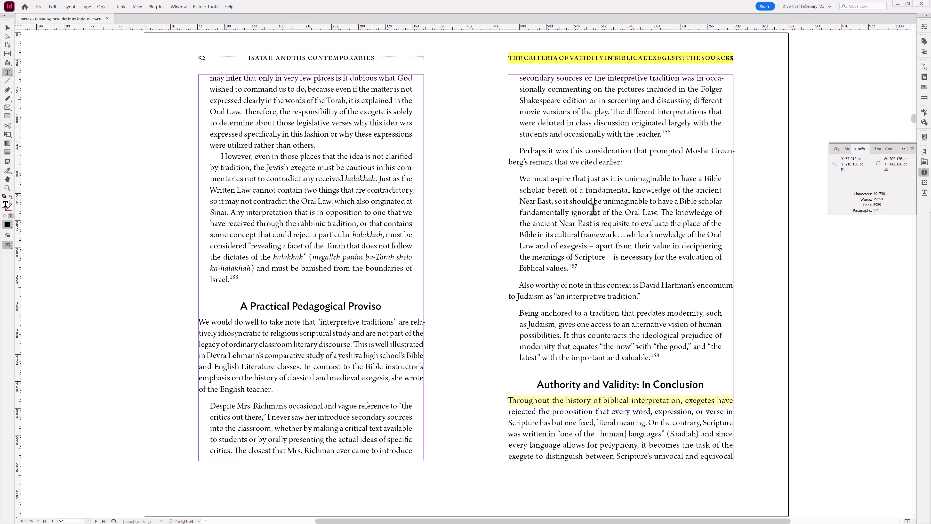
# - Select individual lines of the block quotation one by one to compare their character counts
pyautogui.click(314, 225)
pyautogui.tripleClick(638, 219)
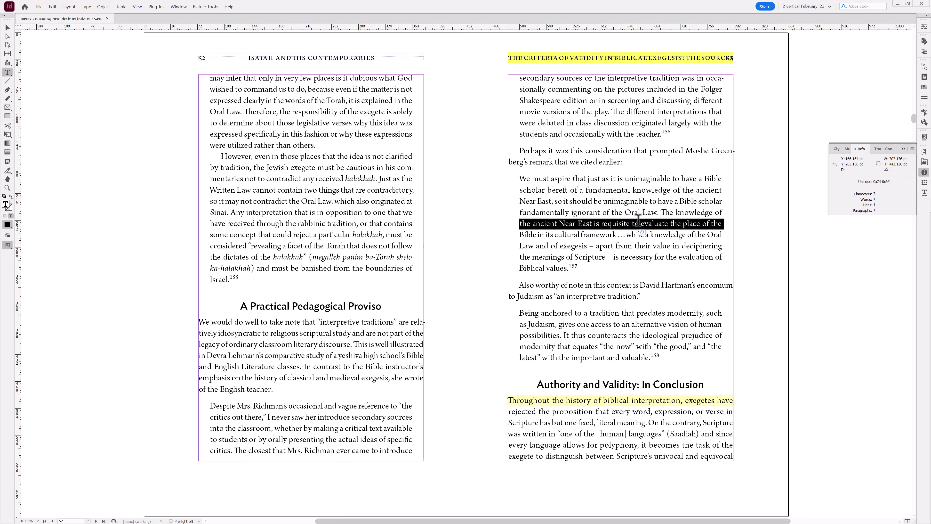
pyautogui.tripleClick(619, 200)
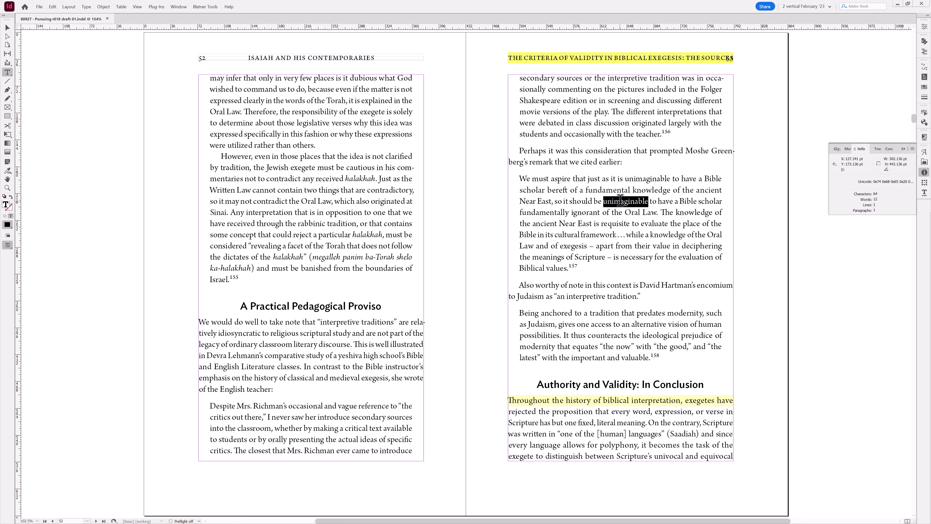
pyautogui.tripleClick(619, 246)
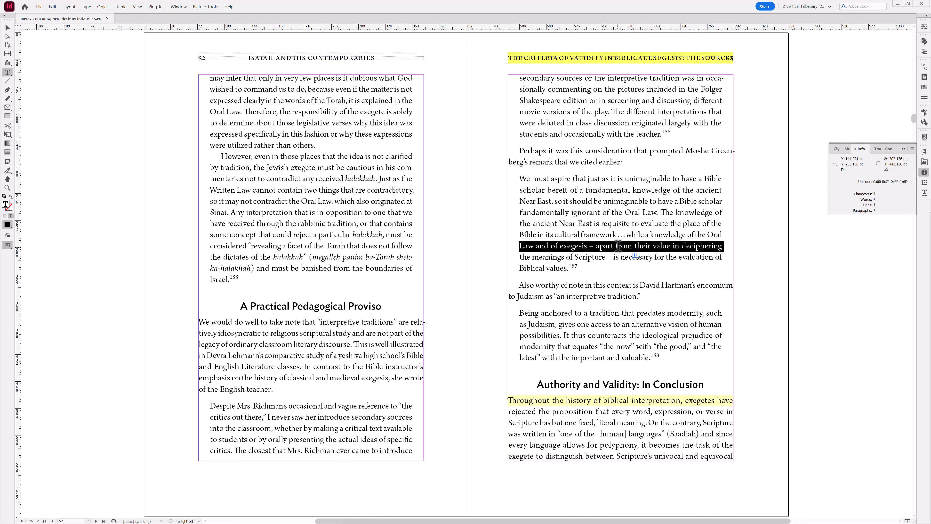
pyautogui.tripleClick(607, 179)
pyautogui.click(601, 231)
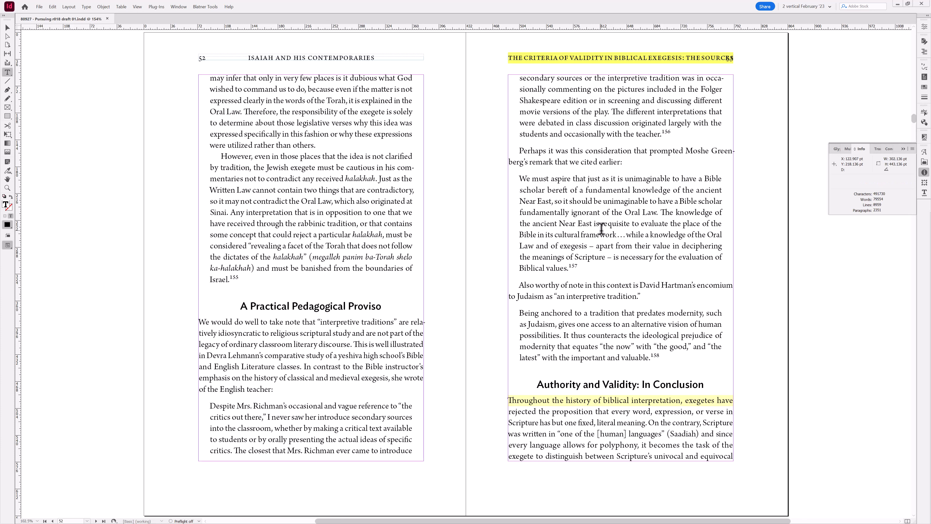
# - Return to the page 54 spread, open the body paragraph style's options to review Hyphenation and Justification, and cancel
pyautogui.hotkey('alt', 'pagedown')
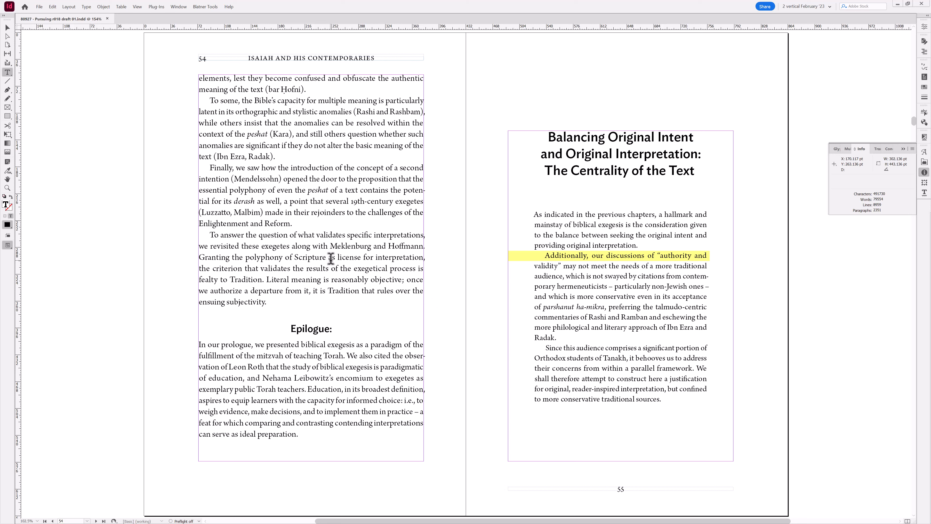
pyautogui.press('F11')
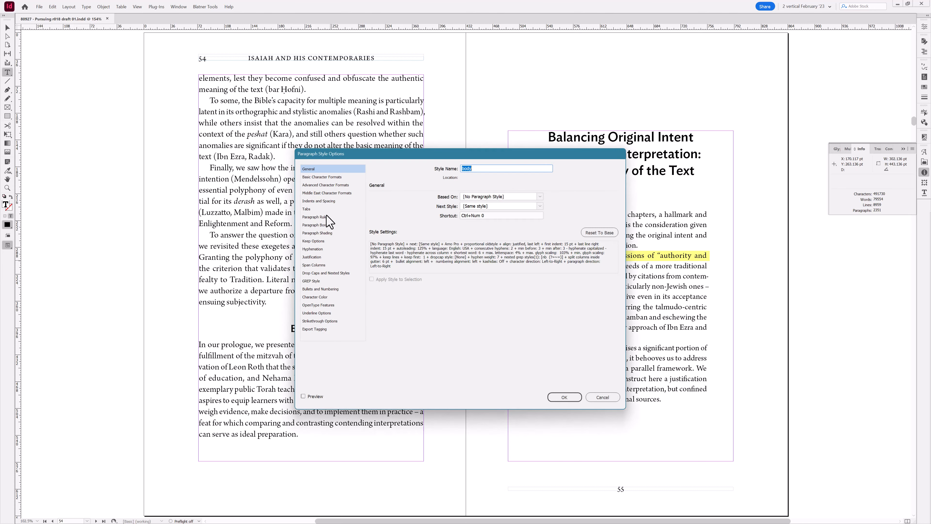
pyautogui.click(316, 249)
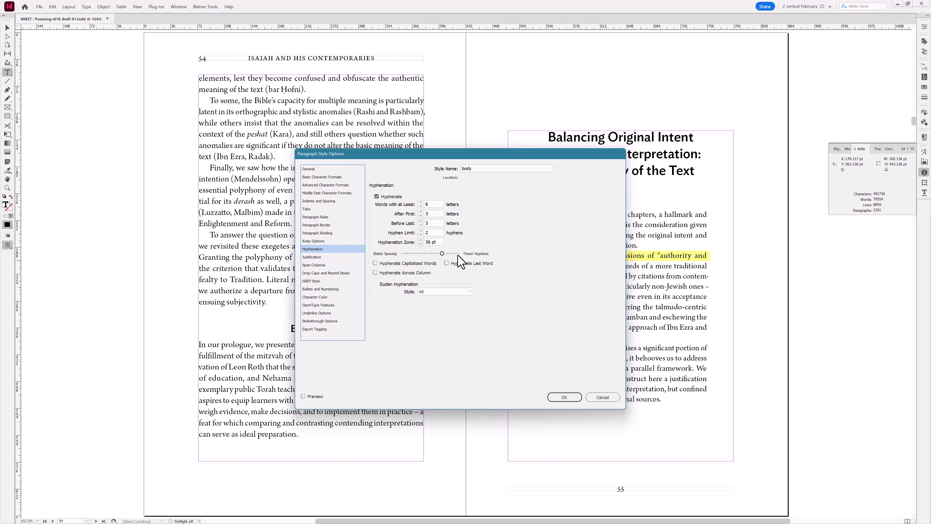
pyautogui.click(324, 257)
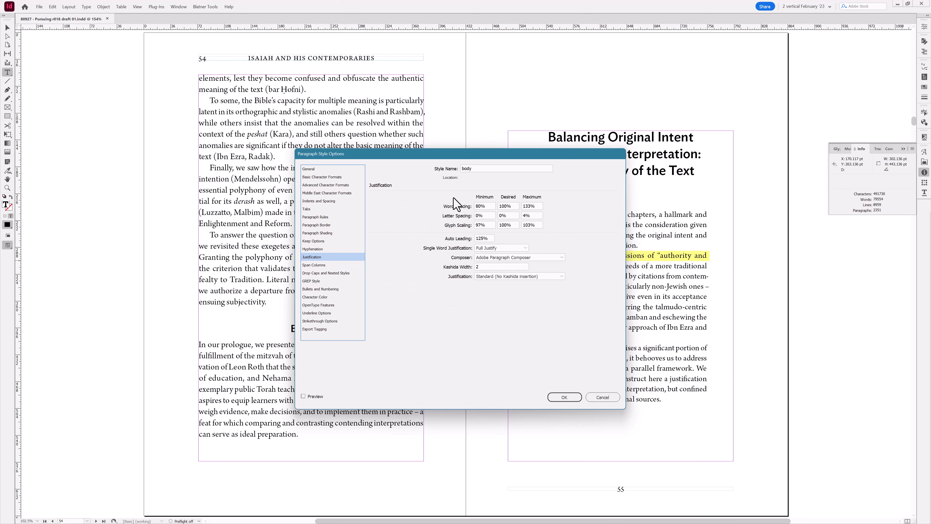
pyautogui.click(602, 397)
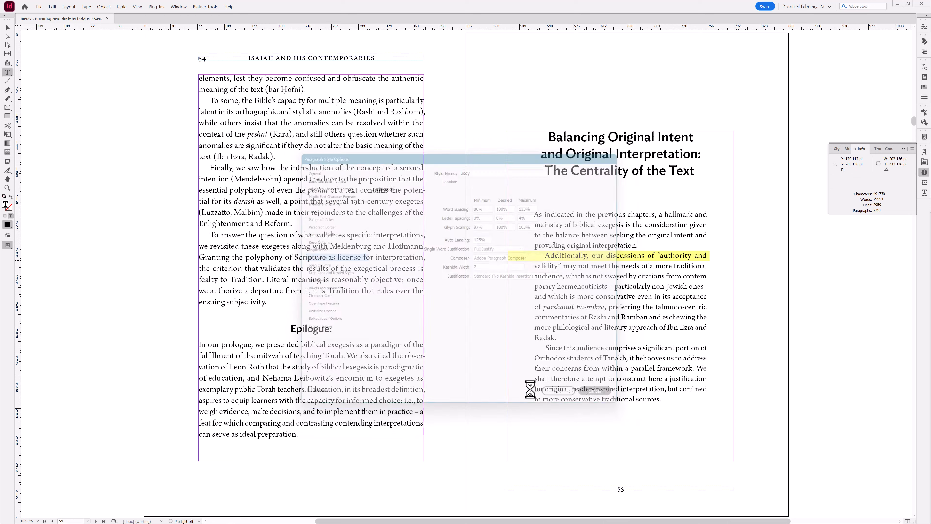
# - Jump to page 30 of the book
pyautogui.hotkey('ctrl', 'j')
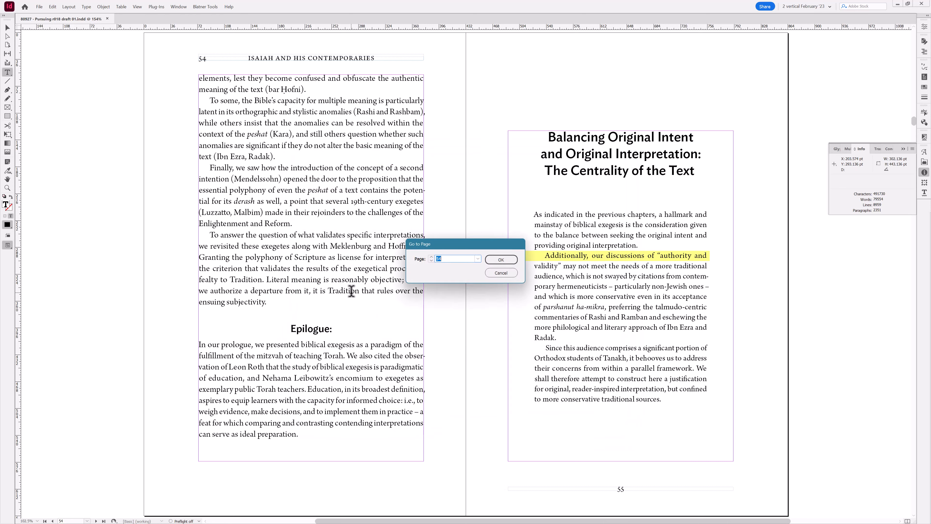
pyautogui.write('30')
pyautogui.press('Return')
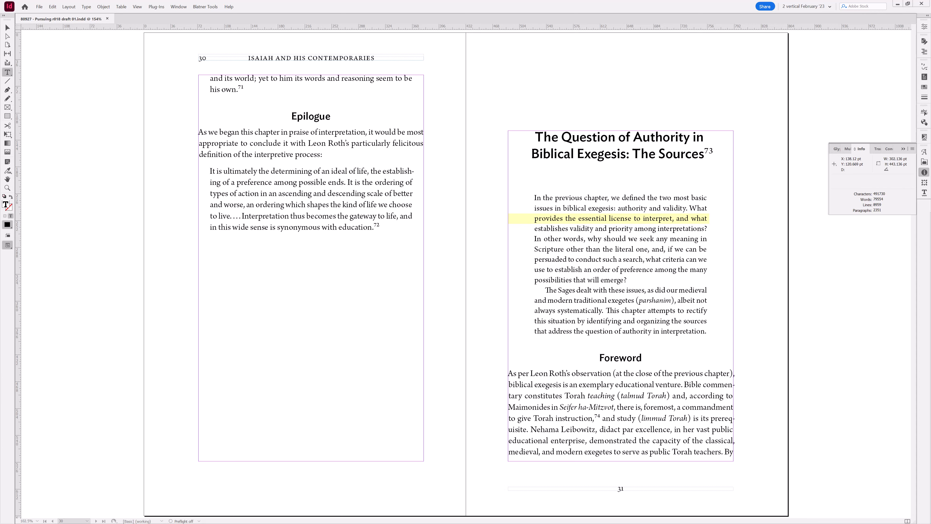
# - Switch to the Stream Deck app and browse through all seven key pages of the InDesign profile
pyautogui.moveTo(0, 114); pyautogui.dragTo(215, 63)
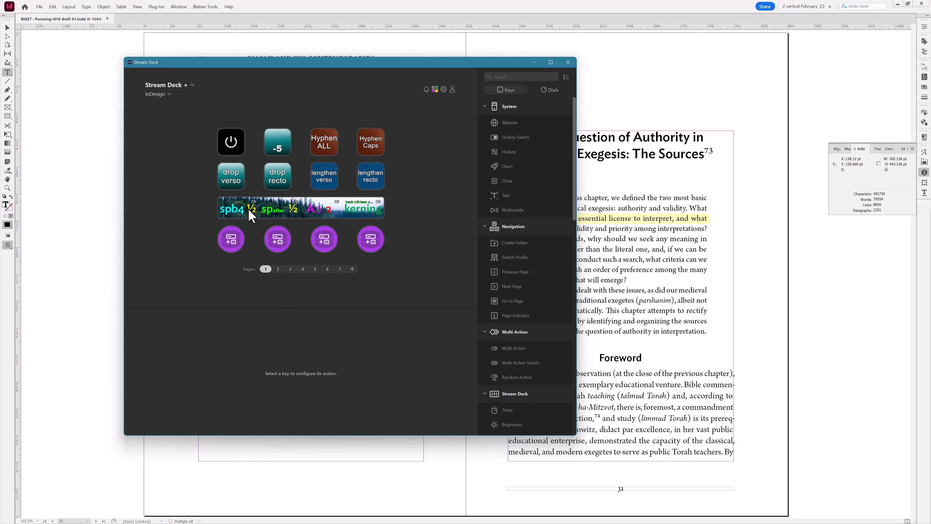
pyautogui.click(277, 269)
pyautogui.click(290, 270)
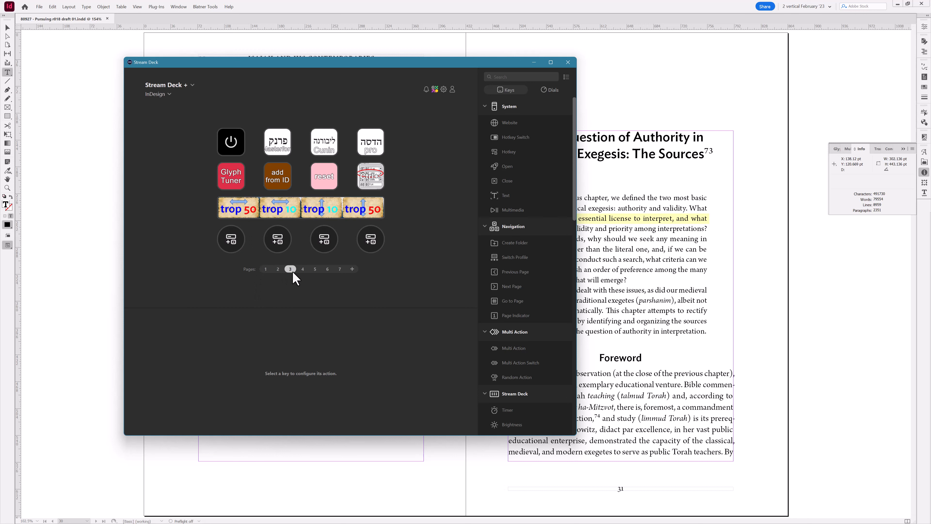
pyautogui.click(303, 270)
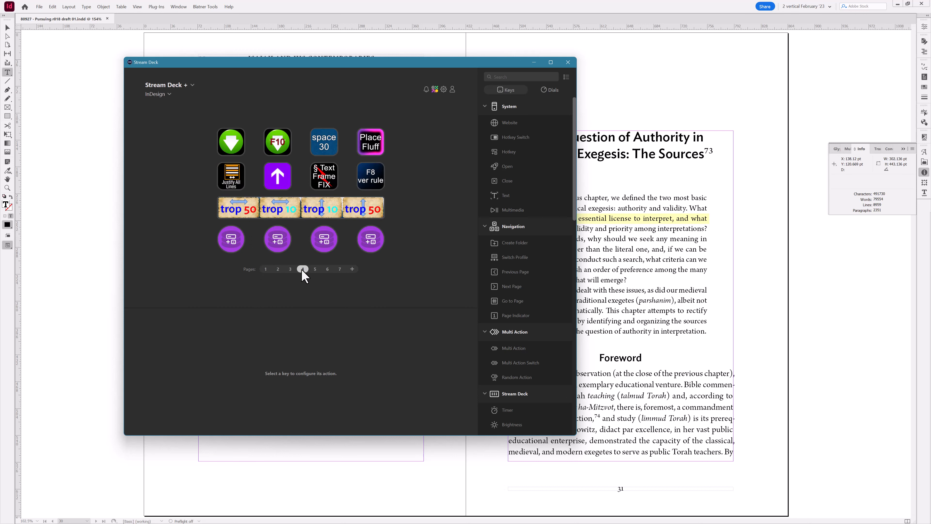
pyautogui.click(315, 269)
pyautogui.click(328, 270)
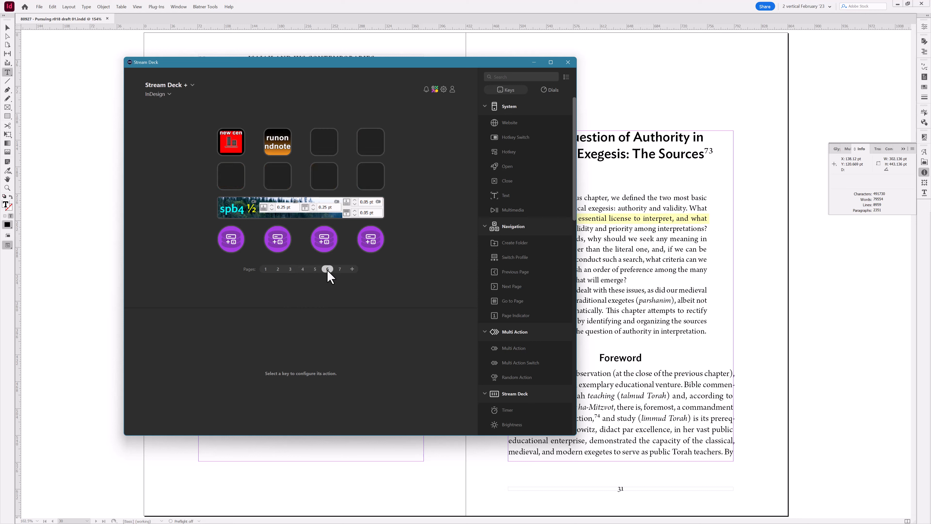
pyautogui.click(340, 270)
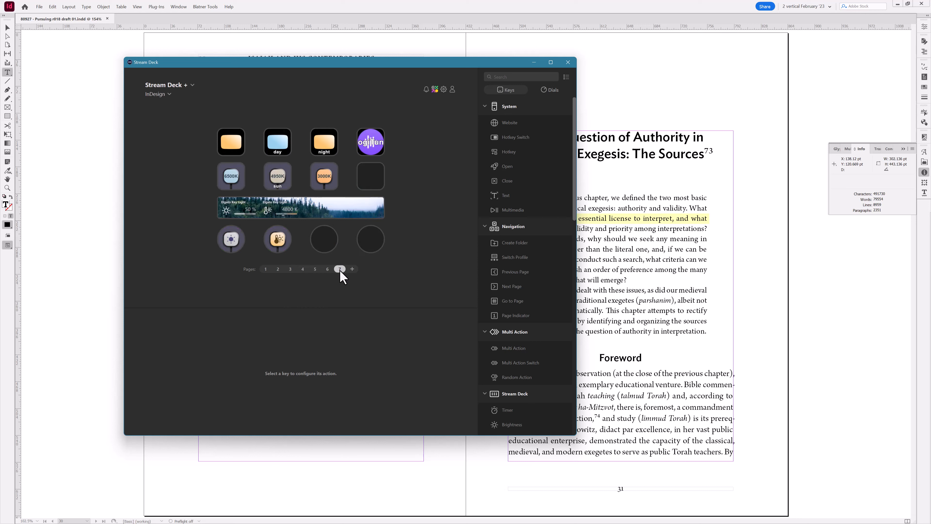
pyautogui.click(266, 270)
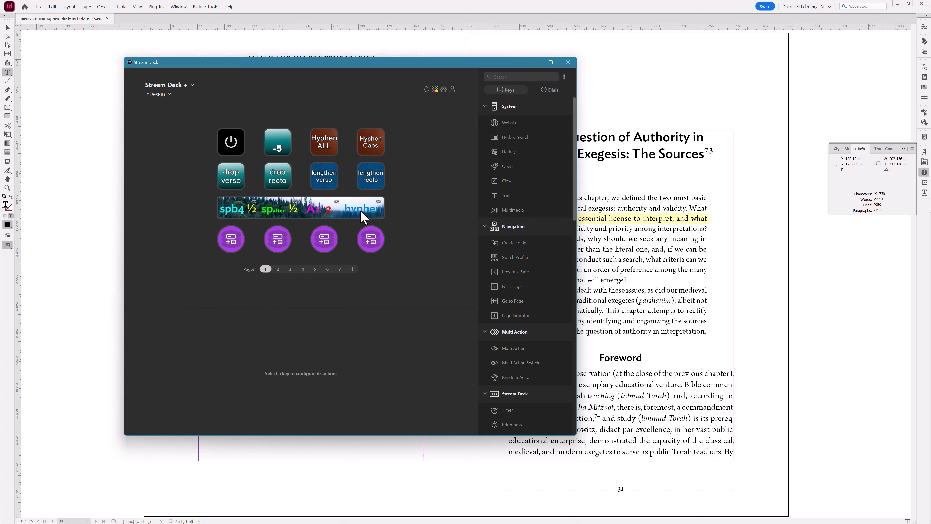
# - Reposition the Stream Deck window, then review the Hyphenation settings of the Abstract cont paragraph style and cancel
pyautogui.moveTo(348, 69); pyautogui.dragTo(298, 81)
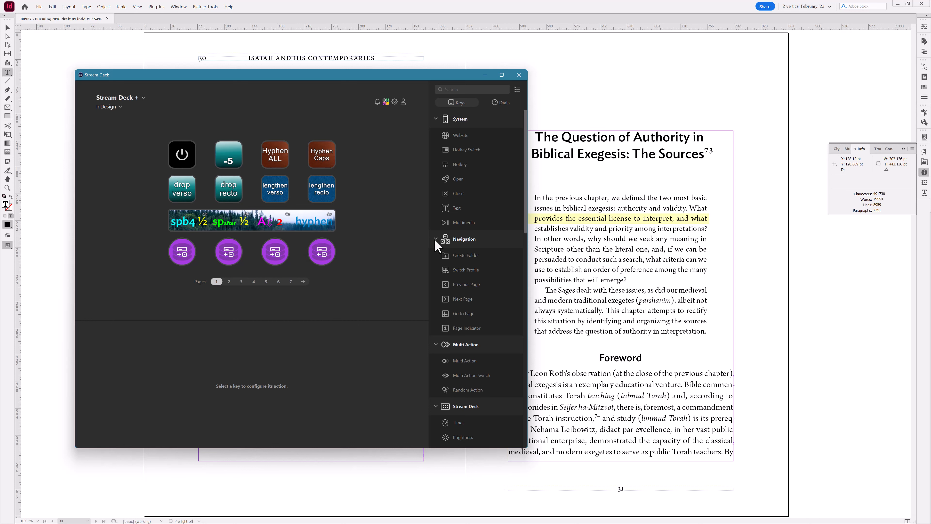
pyautogui.click(575, 220)
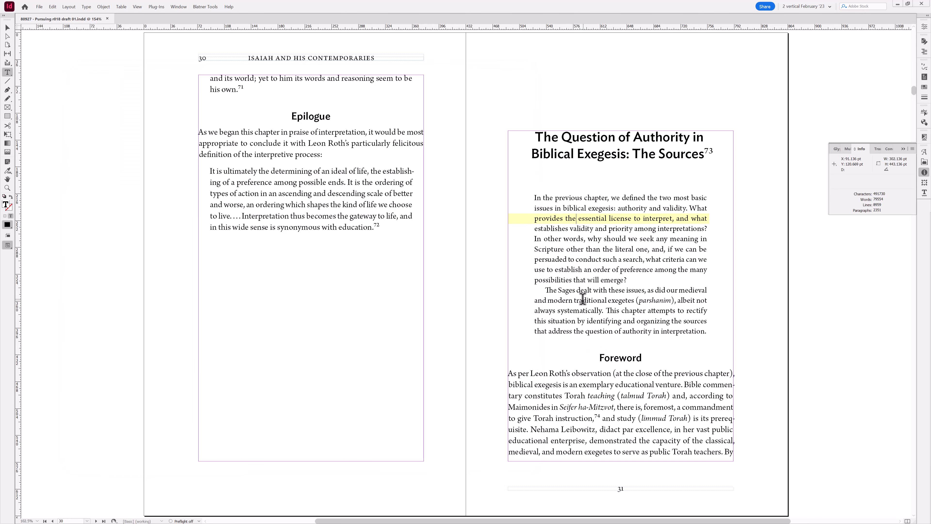
pyautogui.hotkey('ctrl', 'alt', 'shift', 'p')
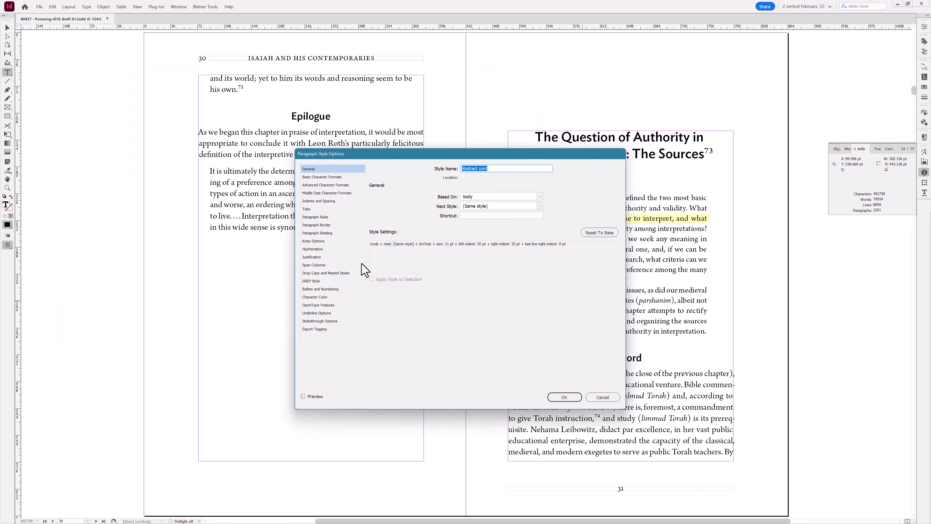
pyautogui.click(333, 248)
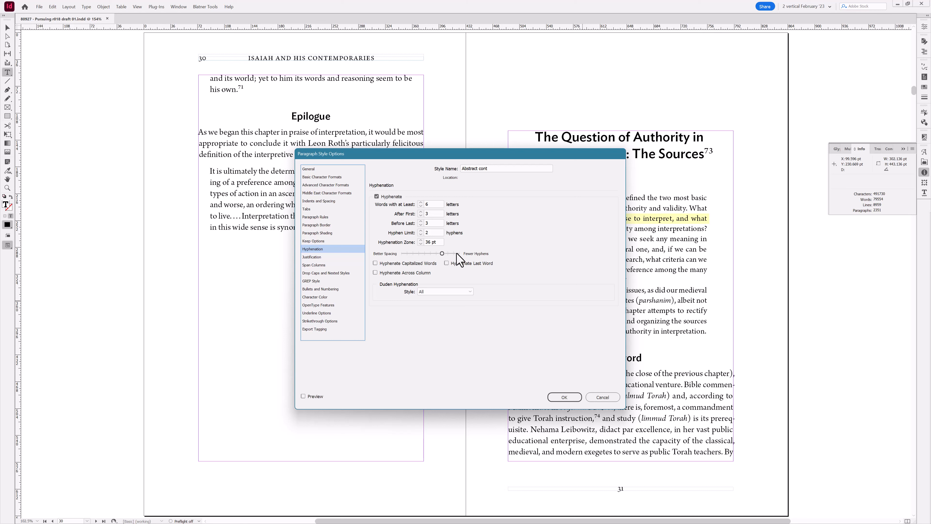
pyautogui.click(601, 398)
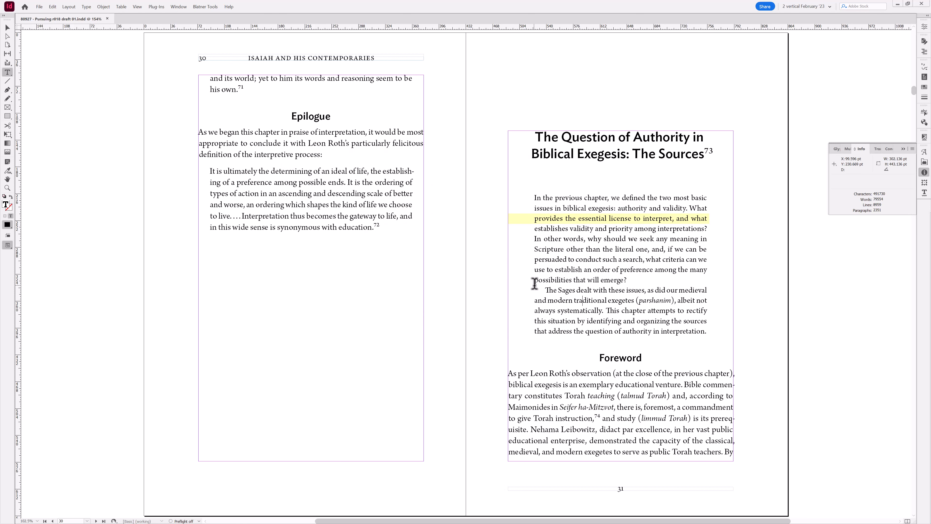
# - Open the Abstract cont paragraph style's Hyphenation settings and compare them with the Stream Deck Hyphen Caps key's script
pyautogui.hotkey('ctrl', 'alt', 'shift', 'p')
pyautogui.click(309, 249)
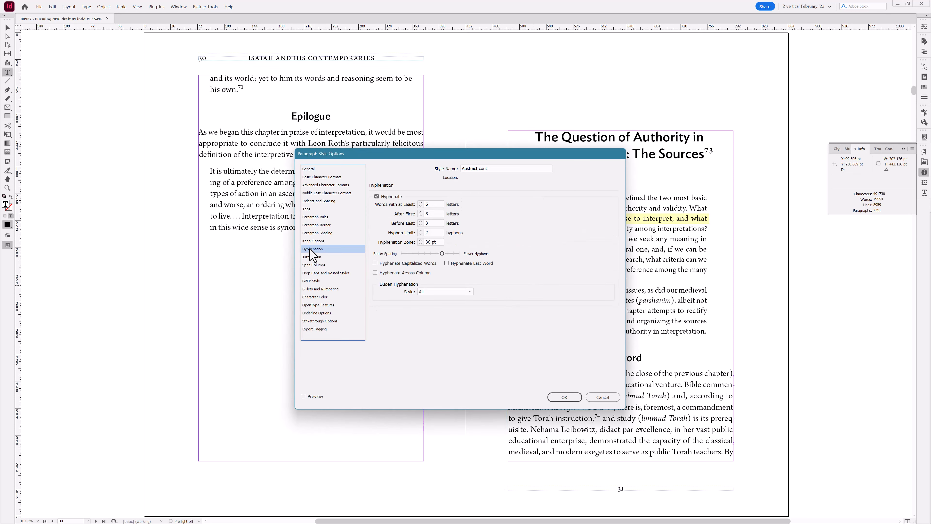
pyautogui.hotkey('alt', 'Tab')
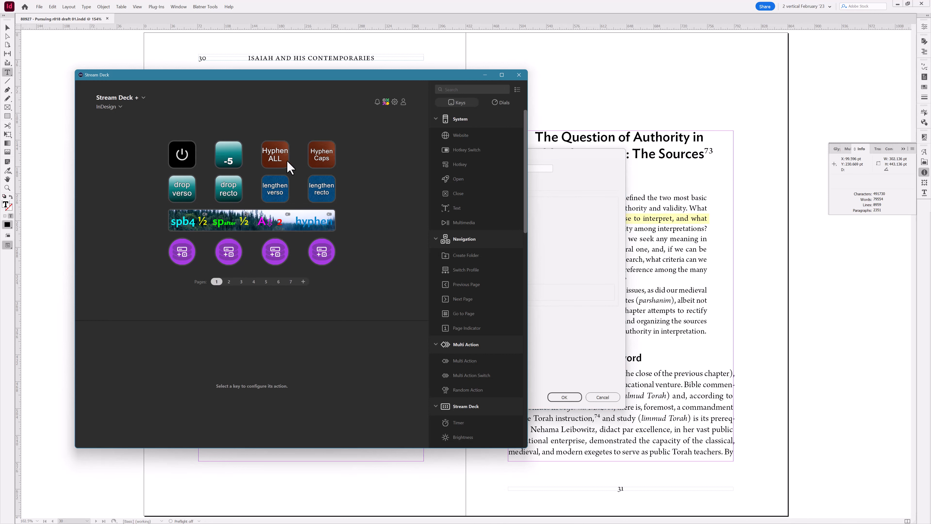
pyautogui.click(322, 160)
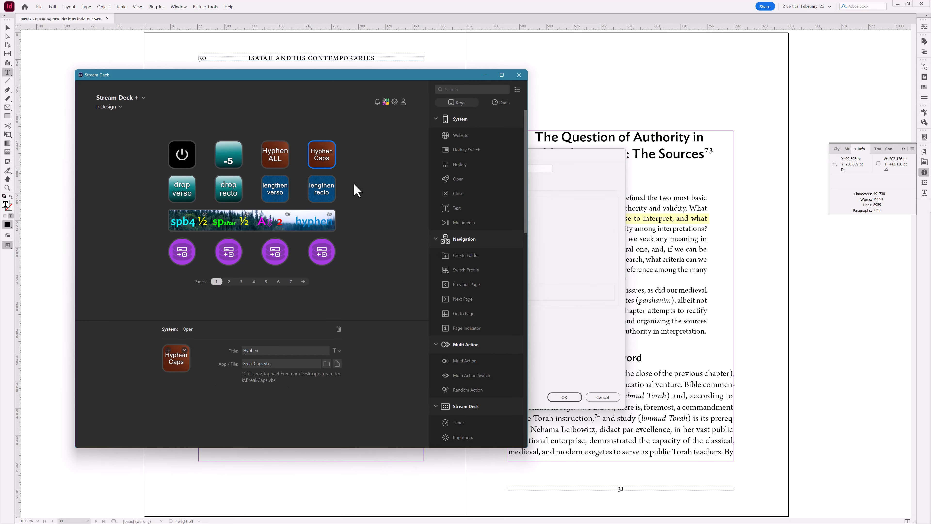
pyautogui.click(596, 239)
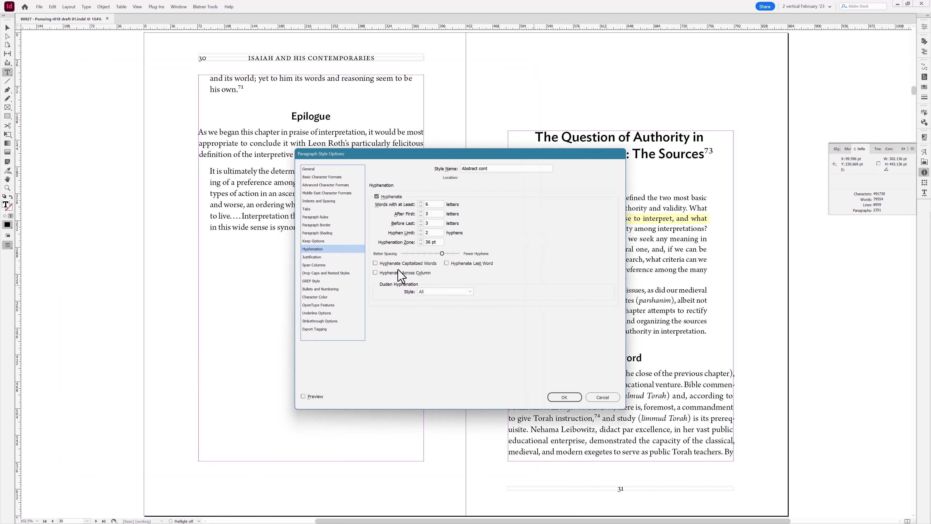
# - Inspect the Hyphen ALL key's script file in Stream Deck, then cancel the paragraph style dialog
pyautogui.hotkey('alt', 'Tab')
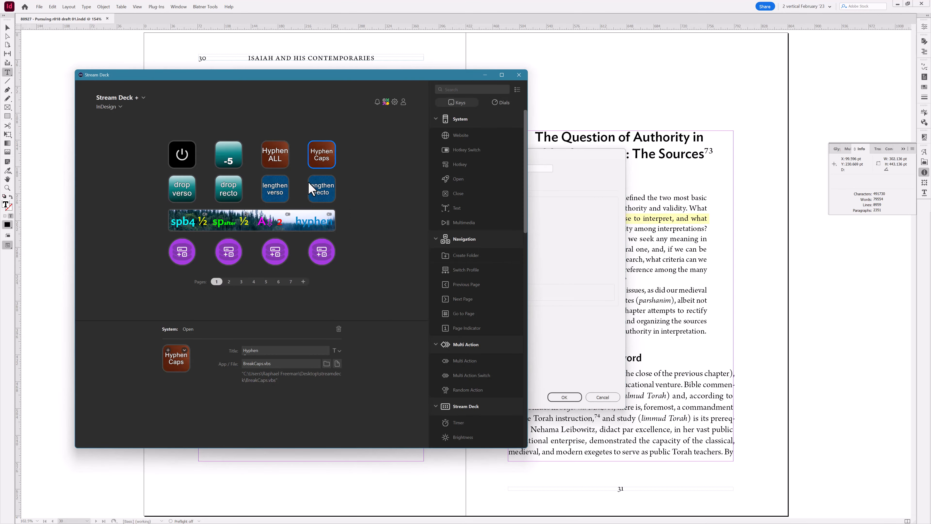
pyautogui.click(278, 161)
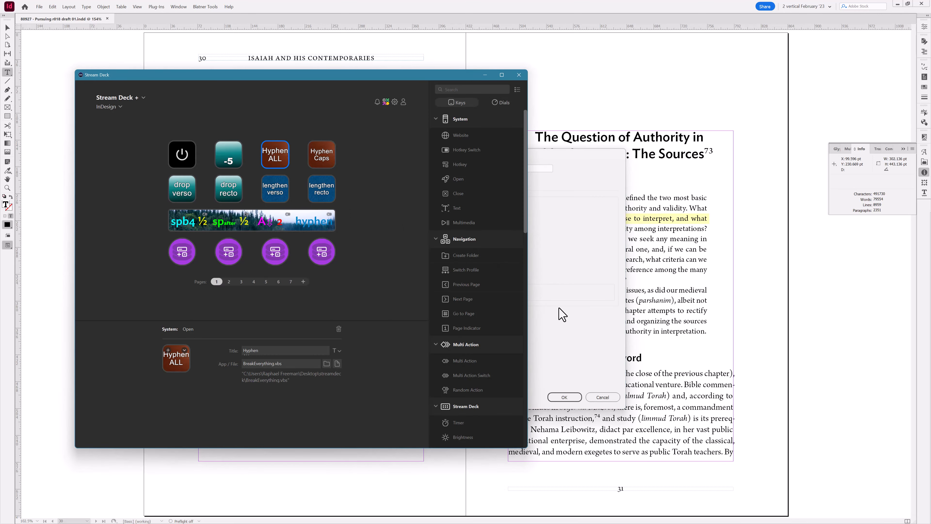
pyautogui.click(562, 314)
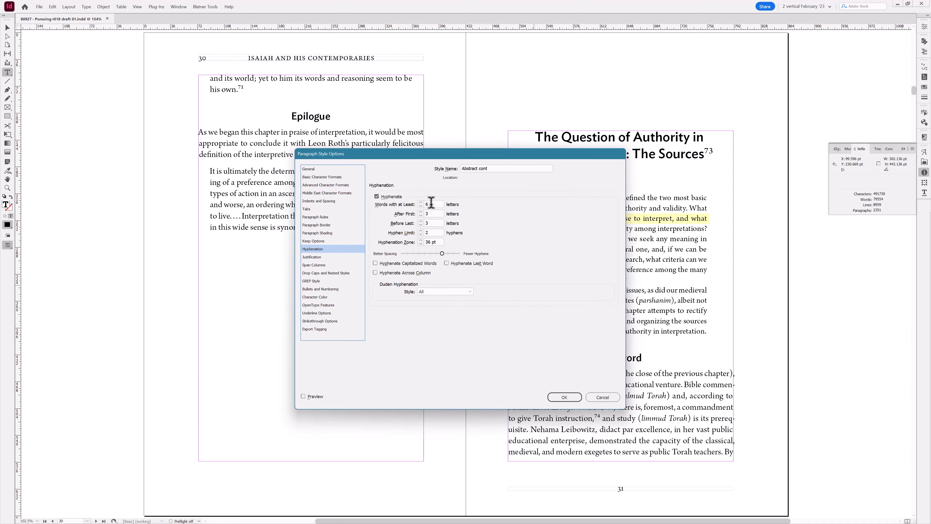
pyautogui.click(602, 397)
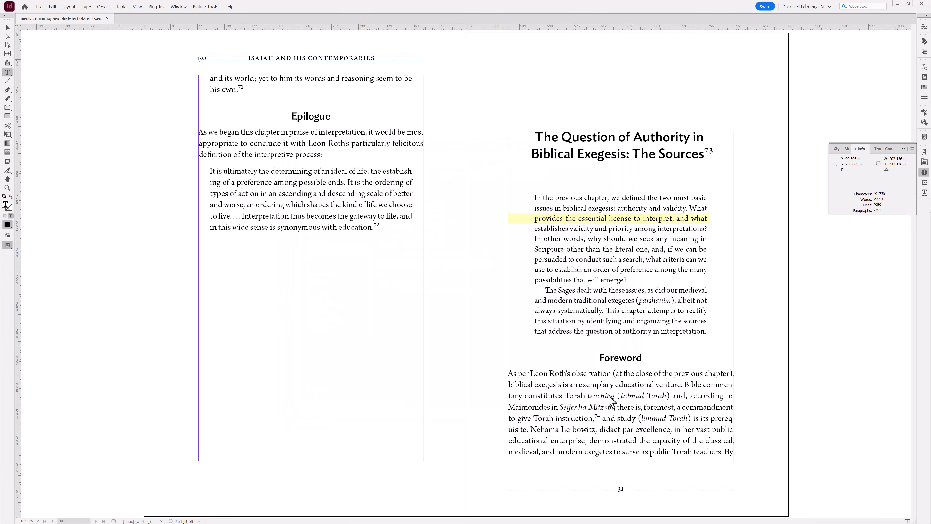
# - Switch the Stream Deck profile view to the Stream Deck XL and inspect its Hyphen ALL, Caps, Last Word and Columns keys
pyautogui.hotkey('alt', 'Tab')
pyautogui.moveTo(266, 76); pyautogui.dragTo(385, 79)
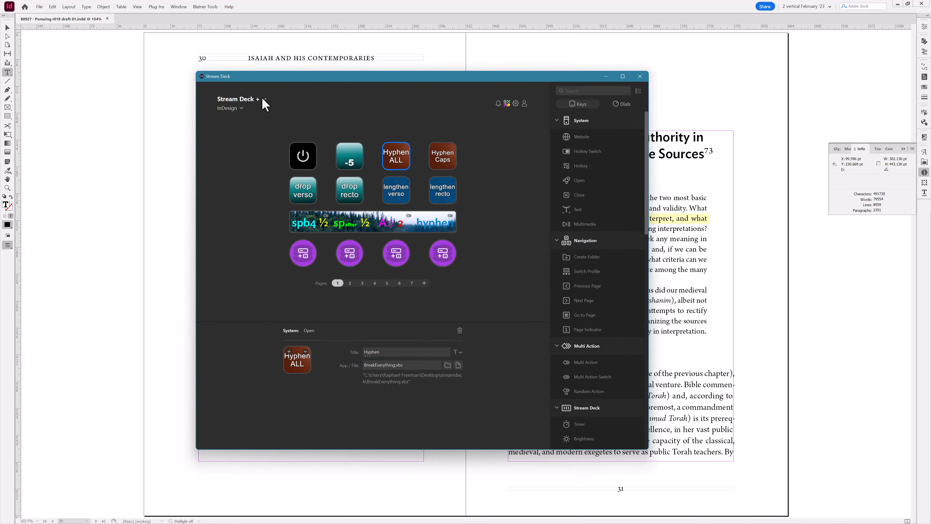
pyautogui.click(262, 99)
pyautogui.click(253, 122)
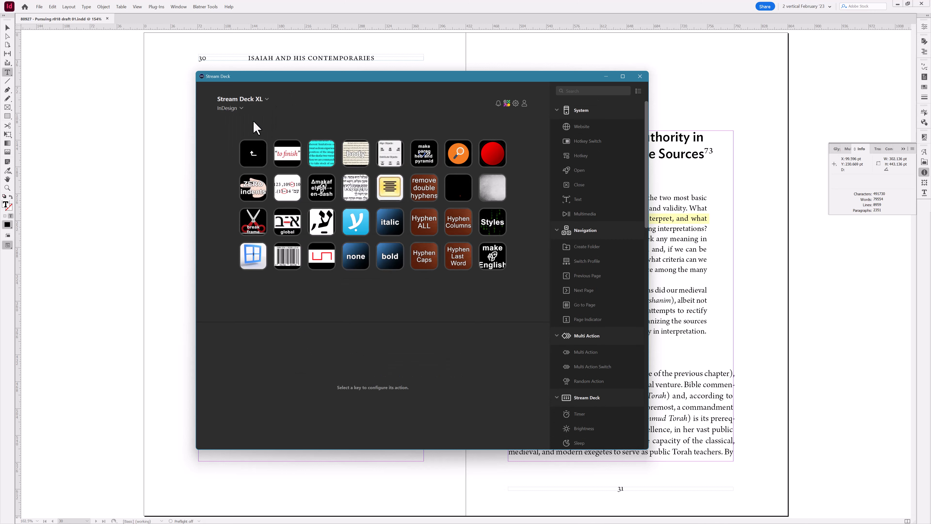
pyautogui.click(459, 228)
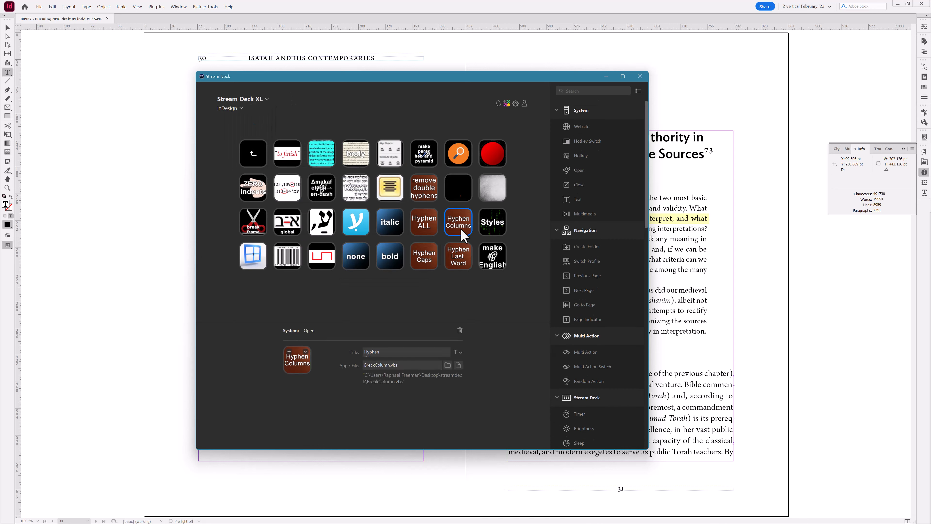
pyautogui.click(426, 221)
pyautogui.click(431, 253)
pyautogui.click(456, 256)
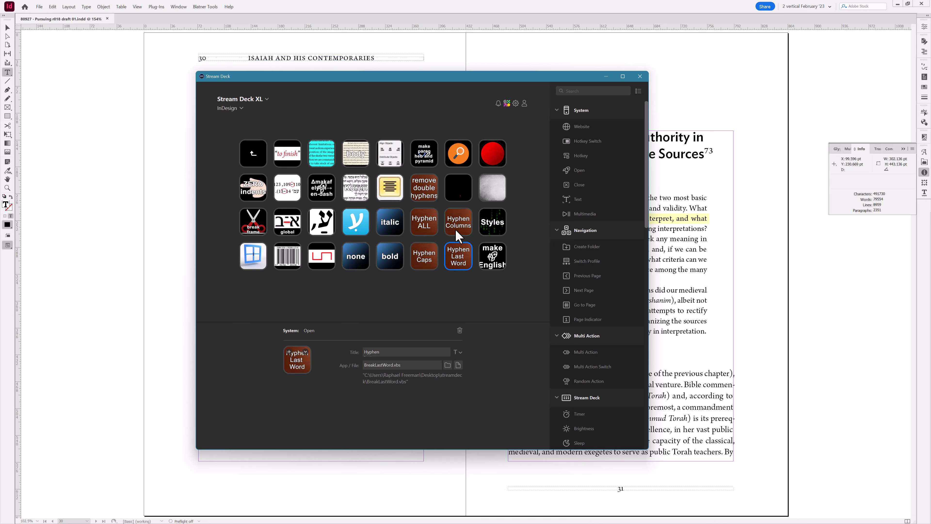
pyautogui.click(438, 227)
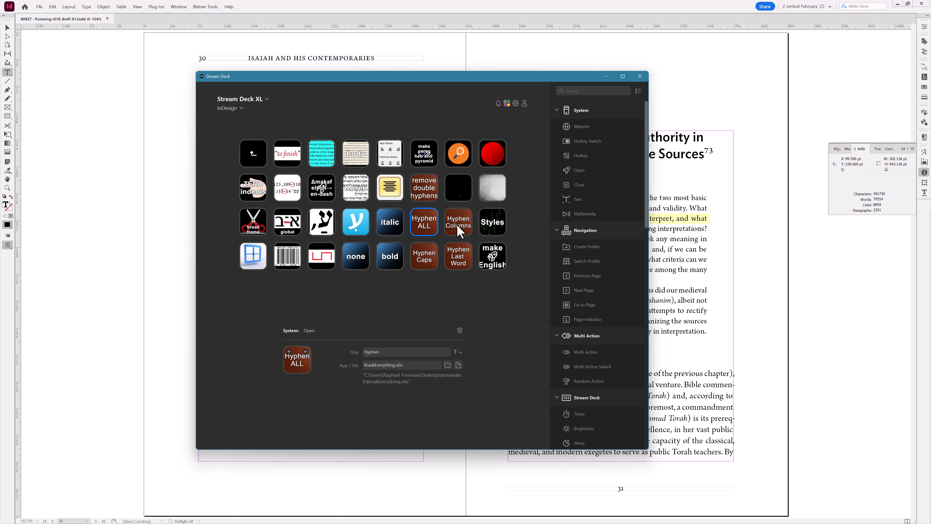
pyautogui.moveTo(422, 78); pyautogui.dragTo(0, 118)
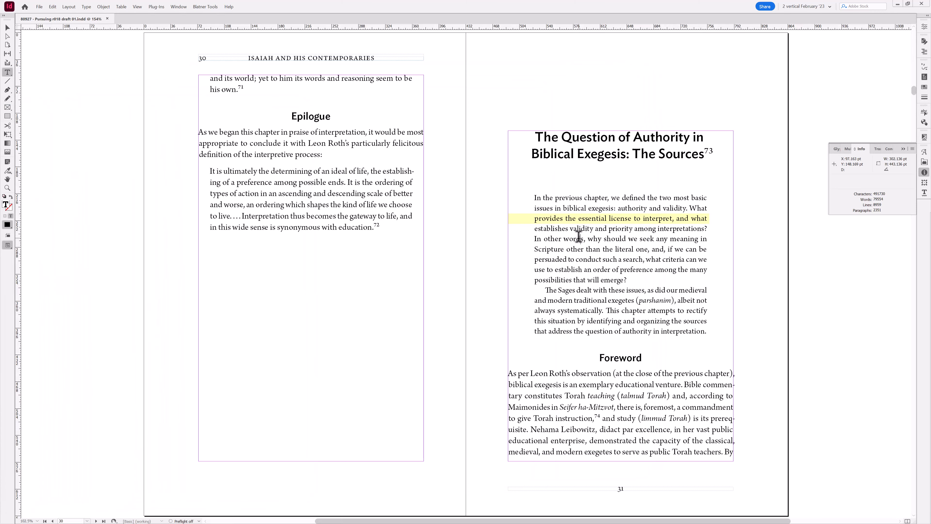
# - Review the Abstract style's Hyphenation settings alongside the Hyphen Last Word key's script, then cancel the dialog
pyautogui.click(314, 249)
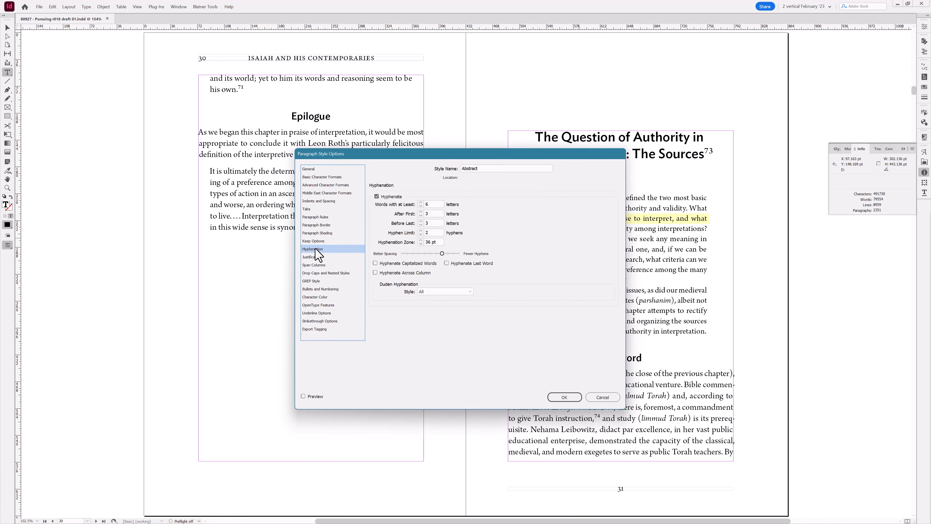
pyautogui.moveTo(0, 105); pyautogui.dragTo(289, 69)
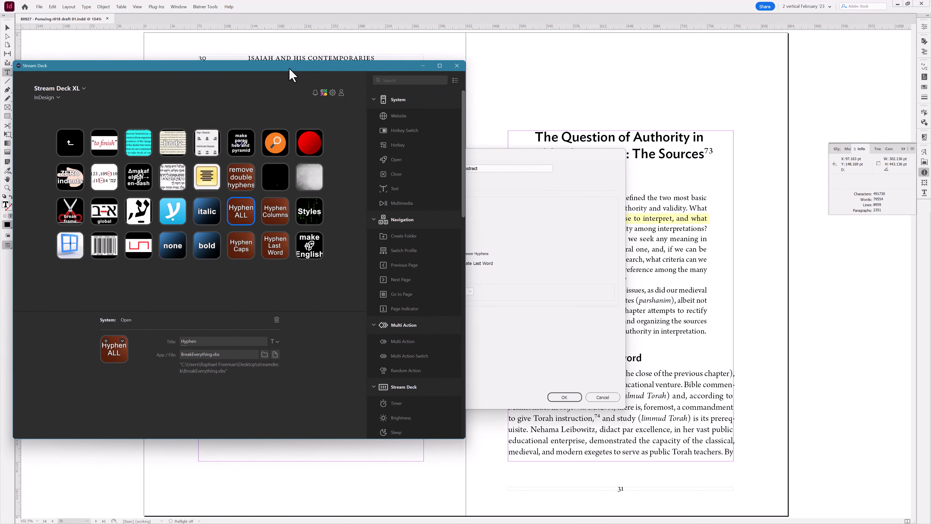
pyautogui.moveTo(290, 69); pyautogui.dragTo(239, 89)
pyautogui.click(184, 274)
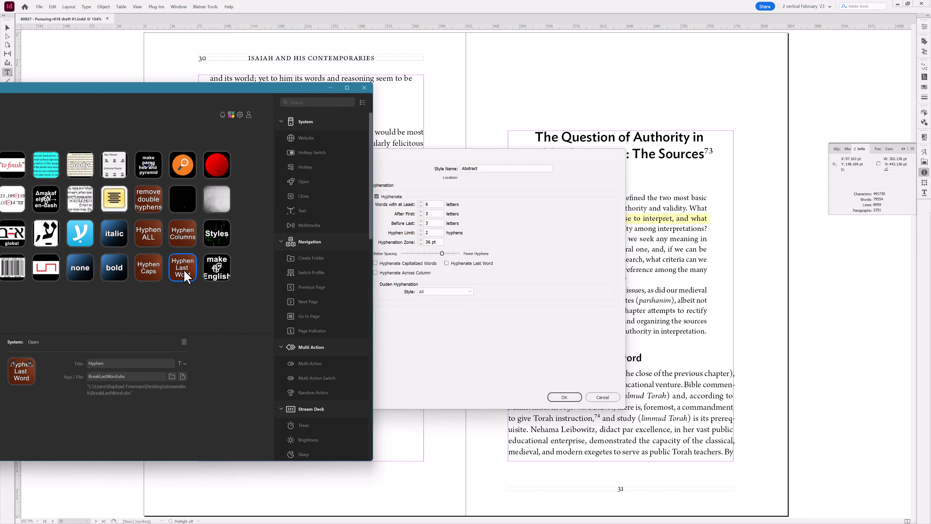
pyautogui.click(462, 278)
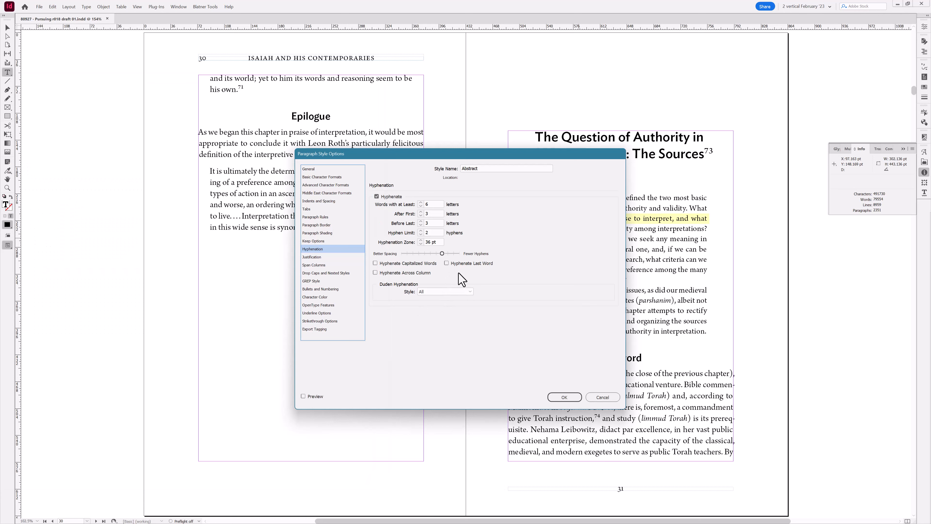
pyautogui.hotkey('alt', 'Tab')
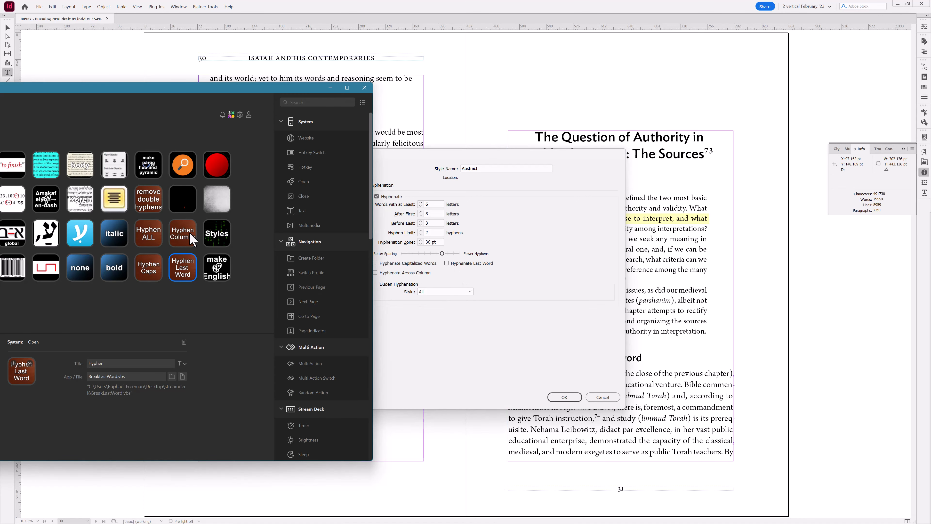
pyautogui.click(484, 288)
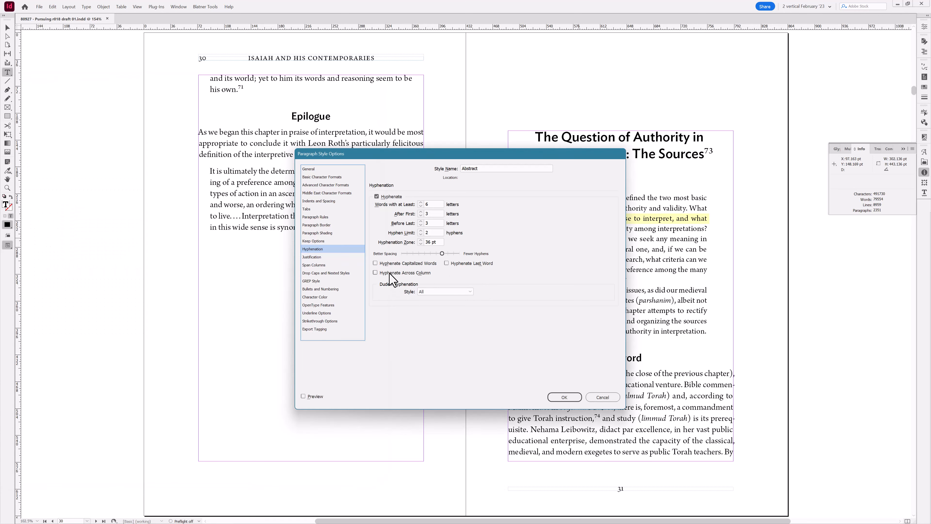
pyautogui.hotkey('alt', 'Tab')
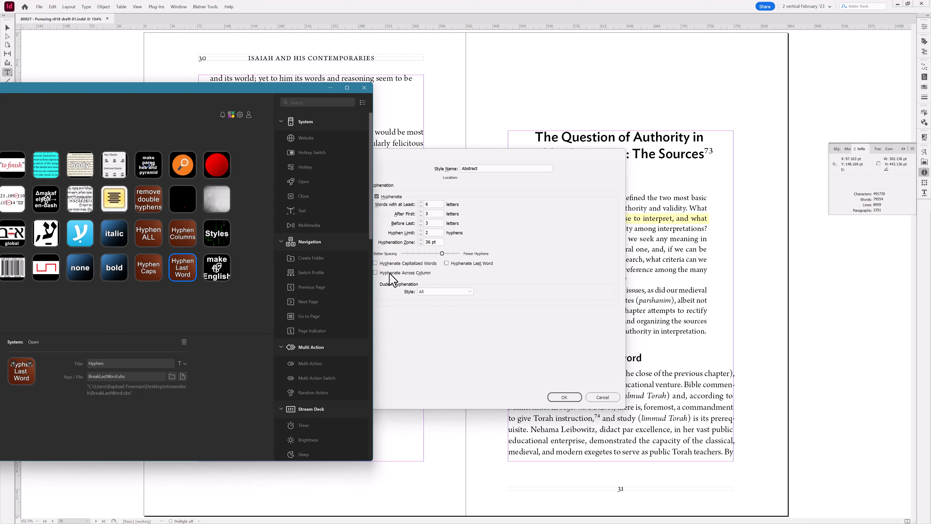
pyautogui.click(365, 88)
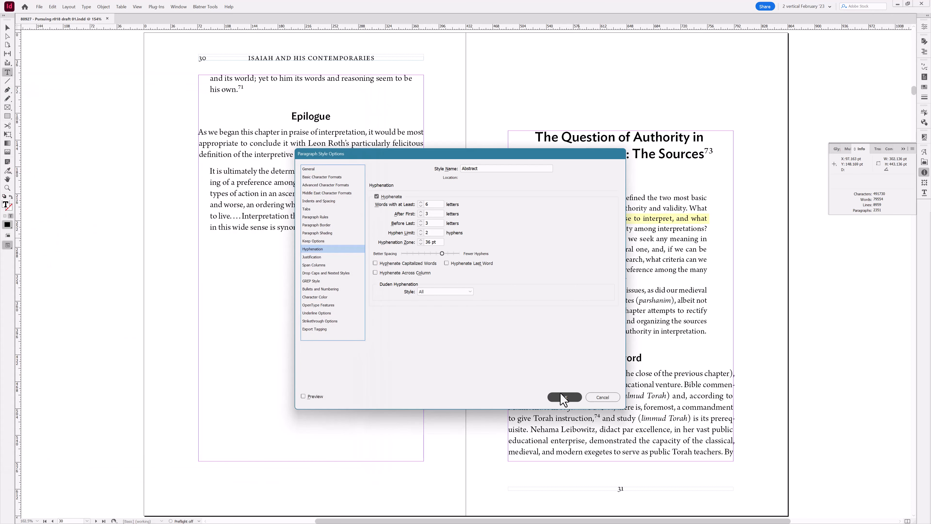
pyautogui.click(603, 397)
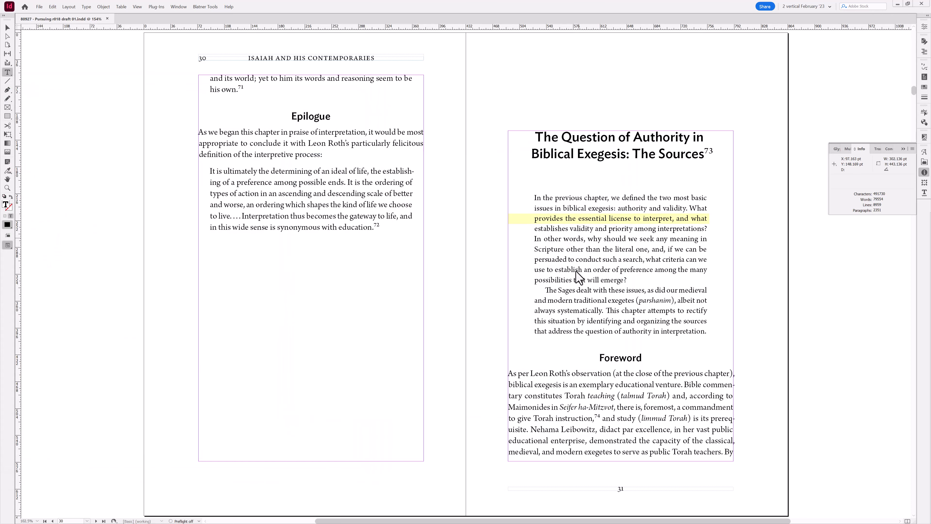
# - Place the cursor in the chapter's opening paragraph and repeatedly toggle full hyphenation on and off with the script
pyautogui.click(579, 242)
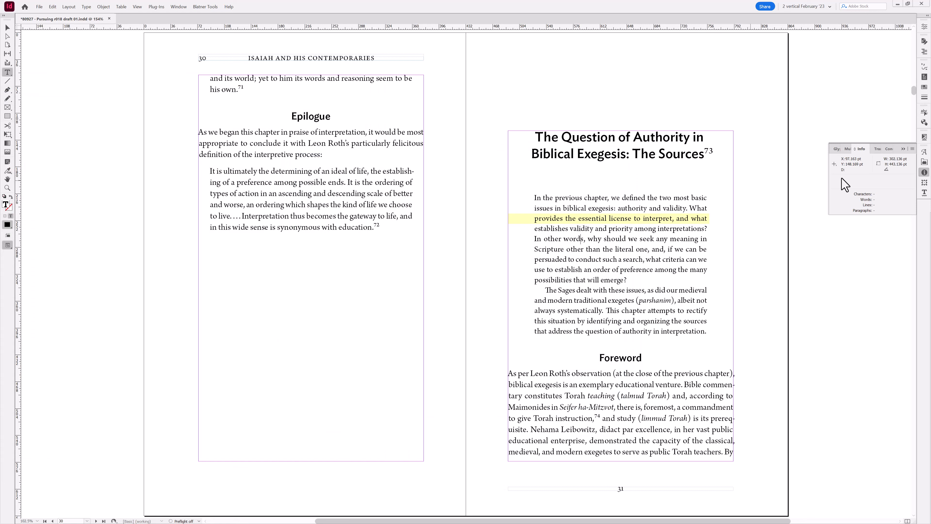
pyautogui.click(923, 173)
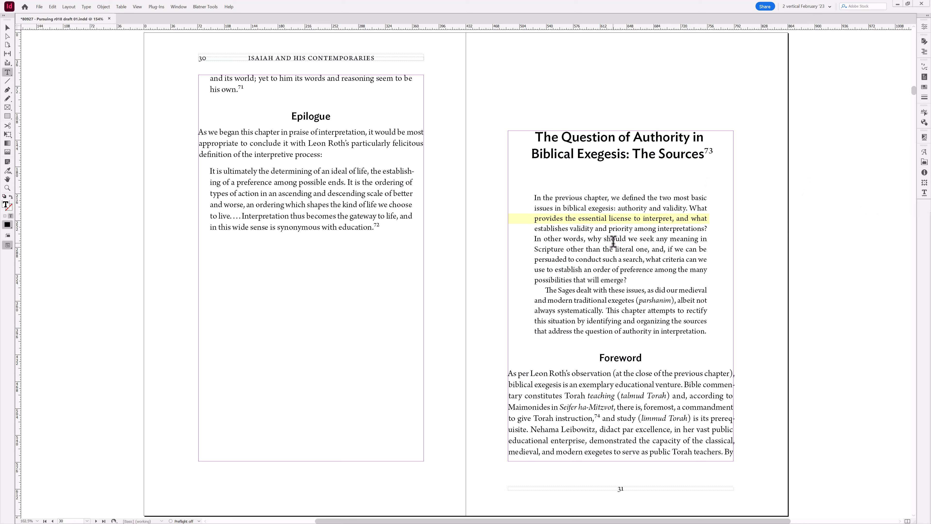
pyautogui.hotkey('ctrl', 'alt', 'shift', 'h')
pyautogui.hotkey('ctrl', 'alt', 'shift', 'h')
pyautogui.hotkey('ctrl', 'alt', 'shift', 'h')
pyautogui.hotkey('ctrl', 'alt', 'shift', 'h')
pyautogui.hotkey('ctrl', 'alt', 'shift', 'h')
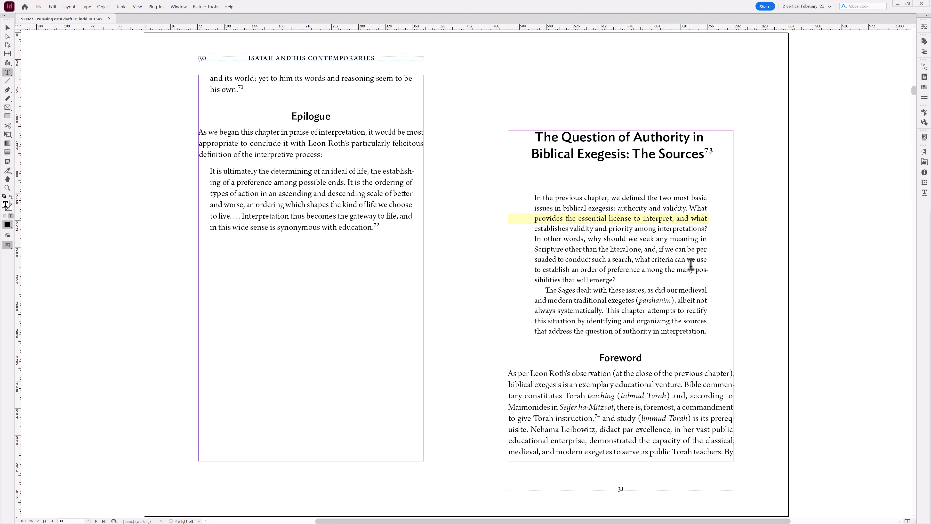
pyautogui.hotkey('ctrl', 'alt', 'shift', 'h')
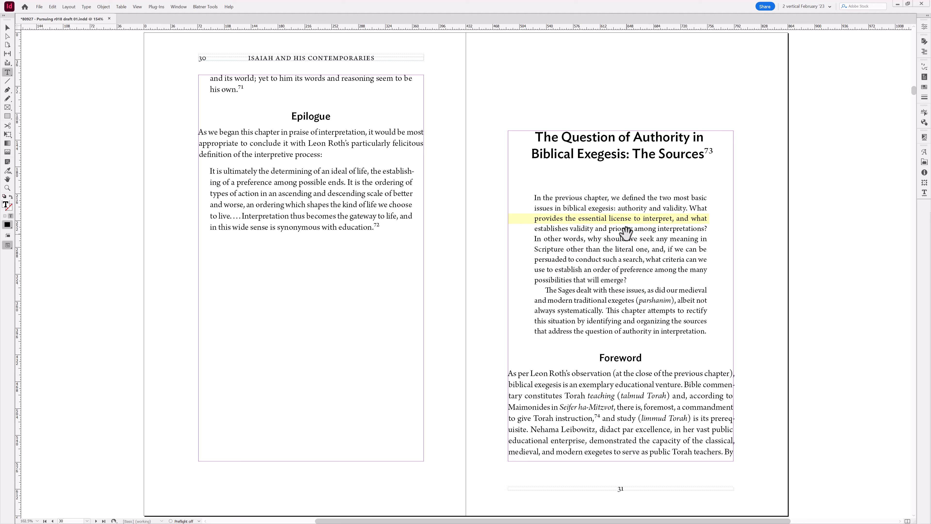
pyautogui.hotkey('ctrl', 'alt', 'shift', 'h')
pyautogui.hotkey('ctrl', 'alt', 'shift', 'h')
pyautogui.hotkey('ctrl', 'alt', 'shift', 'h')
pyautogui.hotkey('ctrl', 'alt', 'shift', 'h')
pyautogui.hotkey('ctrl', 'alt', 'shift', 'h')
pyautogui.hotkey('ctrl', 'alt', 'shift', 'h')
# - Open the paragraph's Hyphenation Settings dialog, review the values and confirm it
pyautogui.hotkey('ctrl', 'alt', 'shift', 'h')
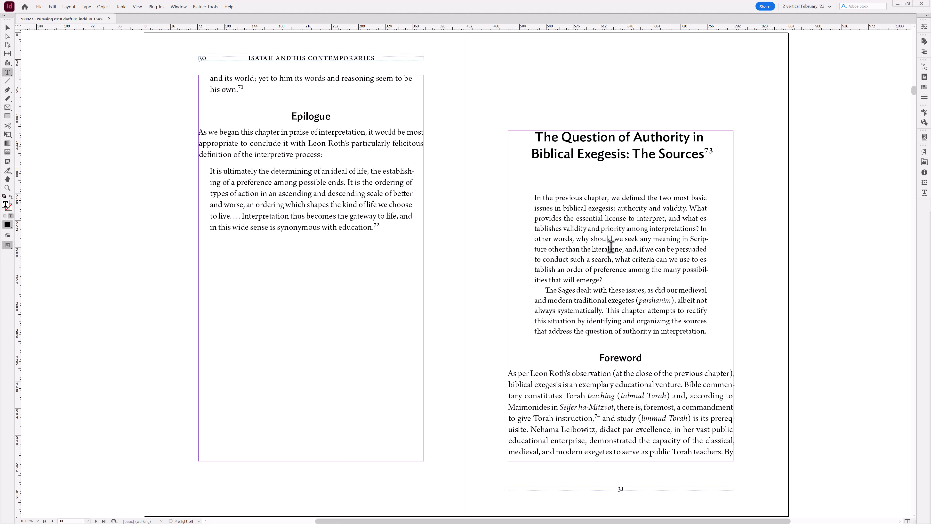
pyautogui.click(646, 249)
pyautogui.hotkey('ctrl', 'alt', 'shift', 'h')
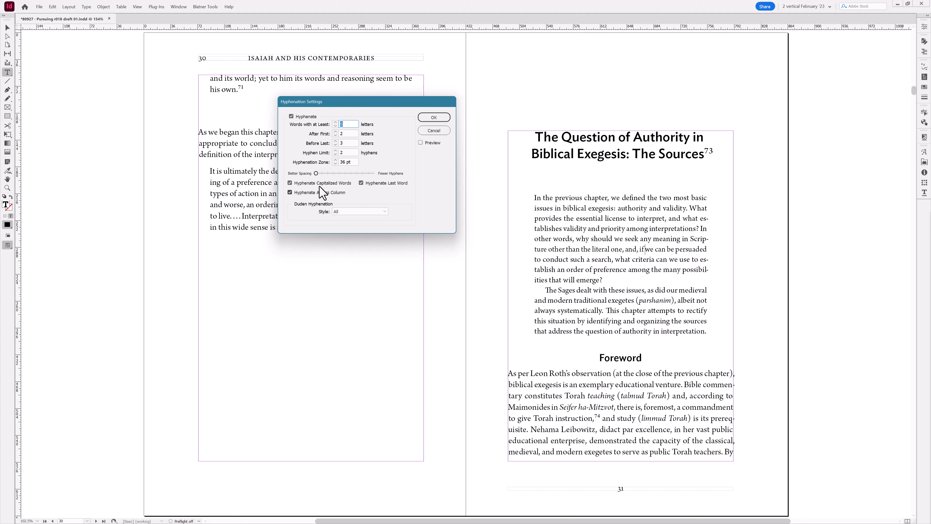
pyautogui.click(348, 134)
pyautogui.click(427, 119)
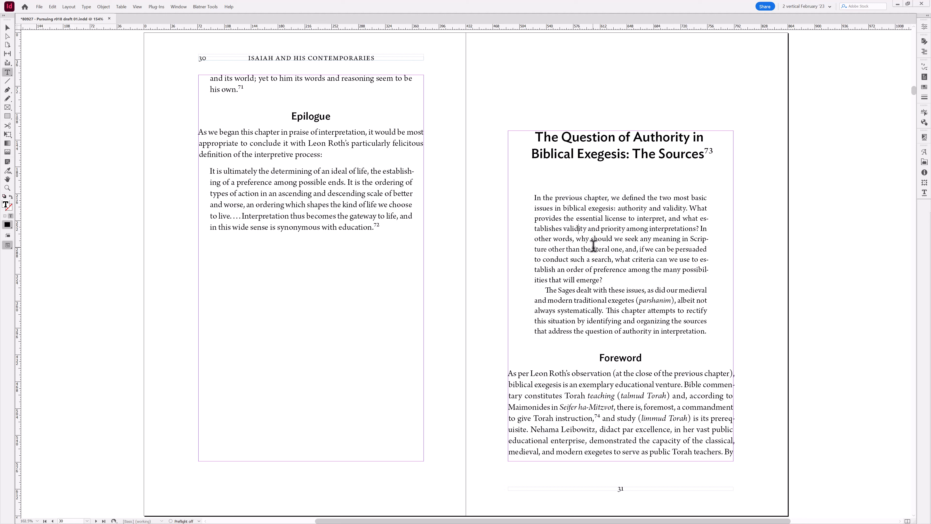
# - Toggle the opening paragraph's hyphenation back off and leave the text
pyautogui.hotkey('ctrl', 'alt', 'shift', 'h')
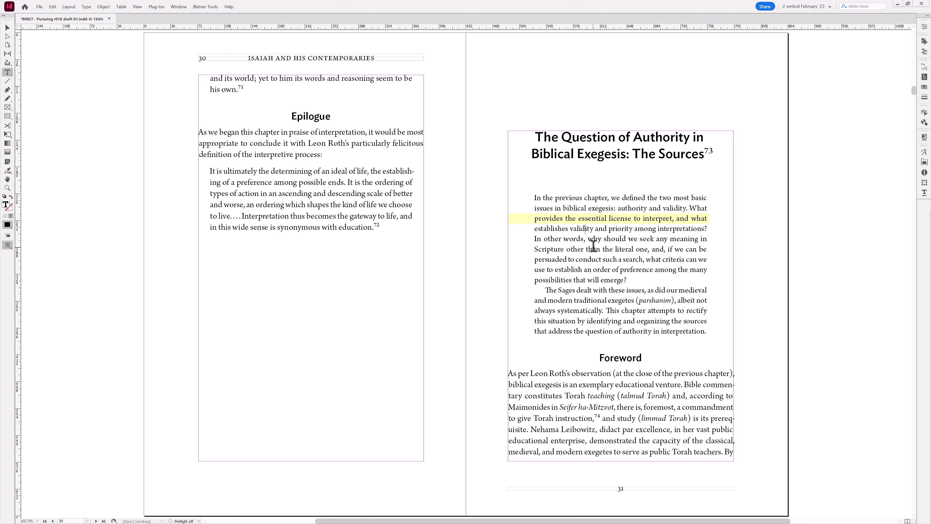
pyautogui.press('Escape')
# - Switch to preview mode and select the letter "p" starting "provides" in the highlighted line
pyautogui.press('w')
pyautogui.moveTo(457, 164); pyautogui.dragTo(751, 294)
pyautogui.press('w')
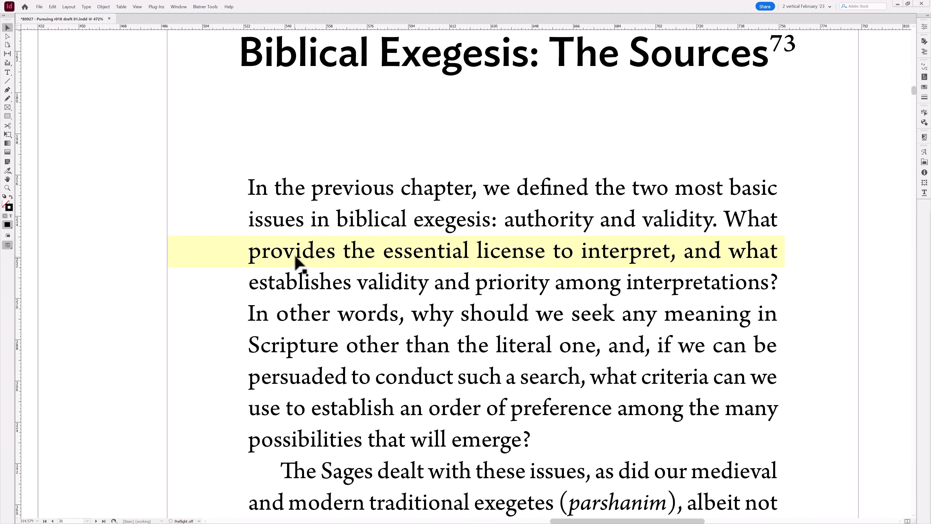
pyautogui.press('w')
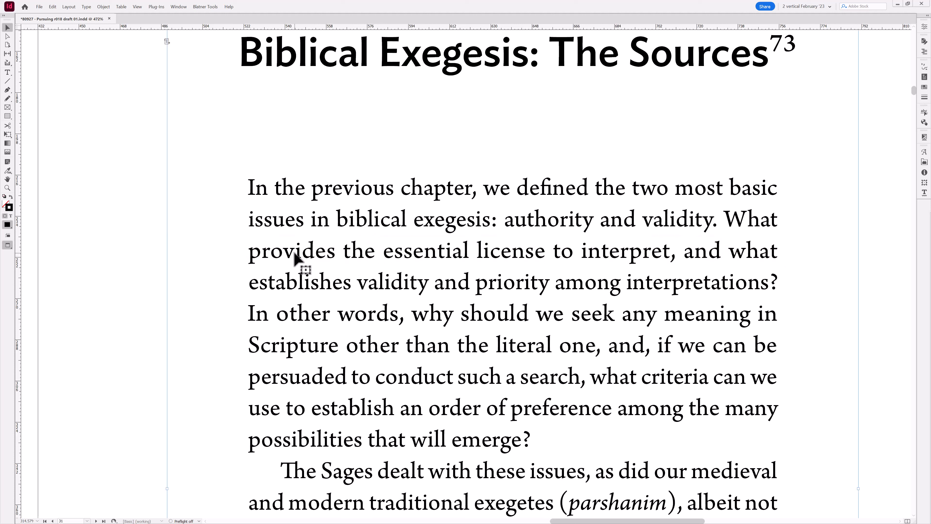
pyautogui.doubleClick(297, 261)
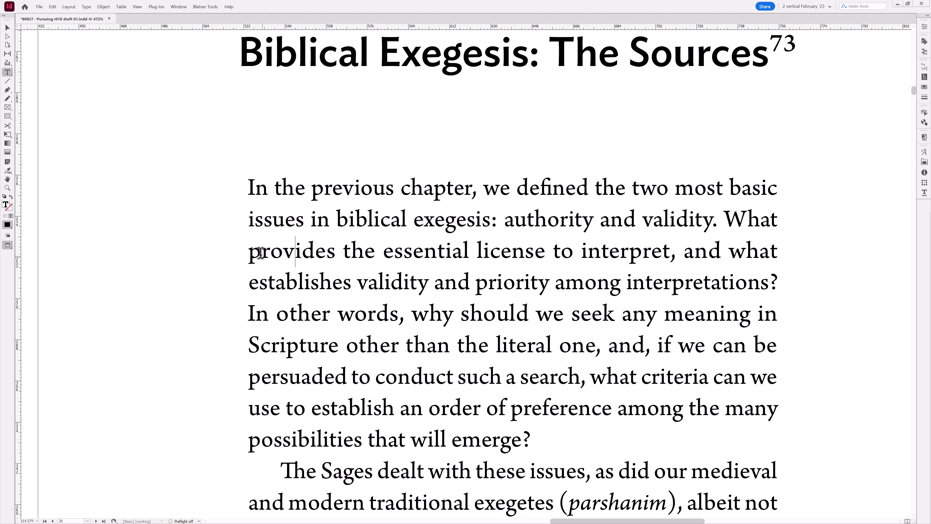
pyautogui.moveTo(256, 252); pyautogui.dragTo(254, 251)
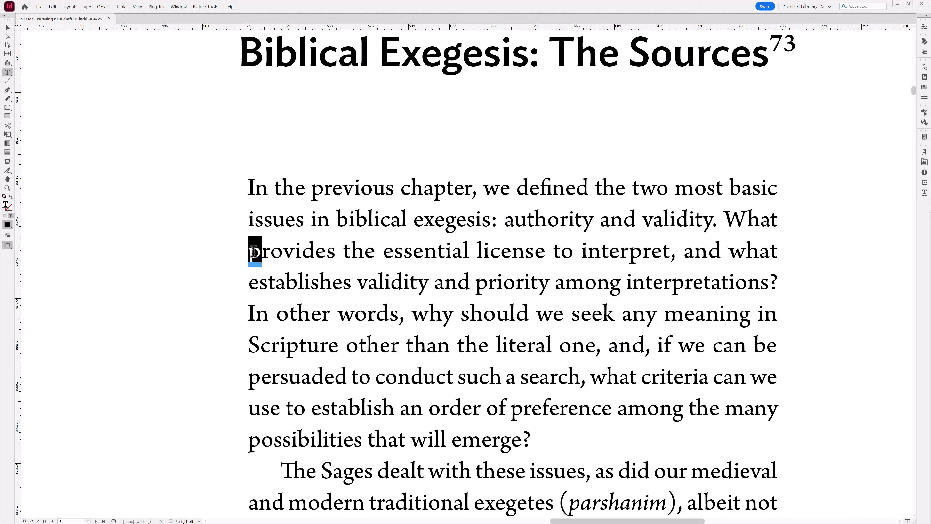
# - Open the paragraph's Justification dialog, review its spacing values and cancel it
pyautogui.click(295, 255)
pyautogui.hotkey('ctrl', 'alt', 'shift', 'j')
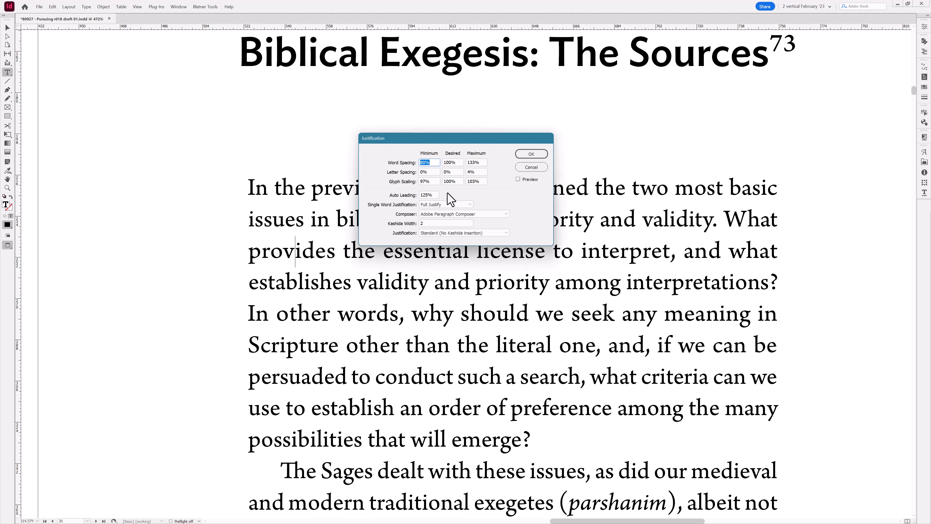
pyautogui.click(485, 180)
pyautogui.moveTo(451, 141); pyautogui.dragTo(441, 307)
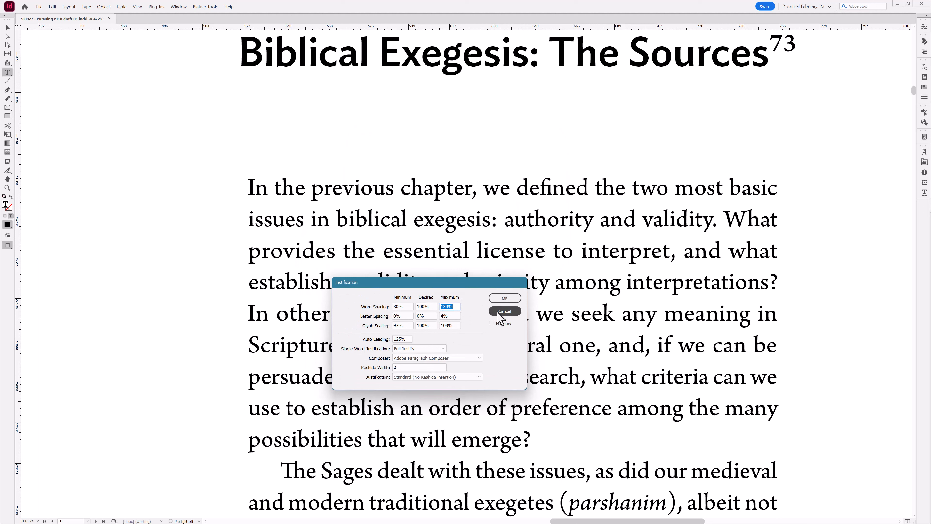
pyautogui.click(505, 311)
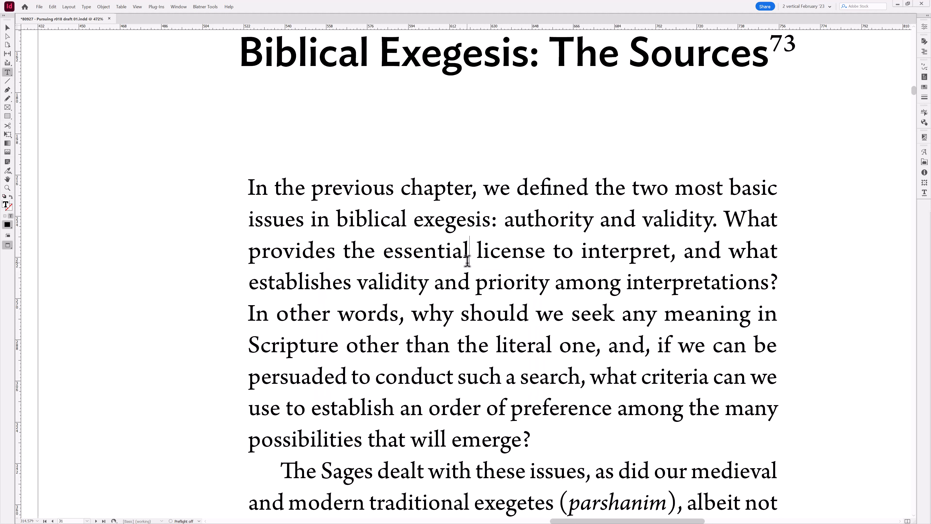
# - Repeatedly toggle hyphenation on and off in the opening paragraph with the script
pyautogui.press('Escape')
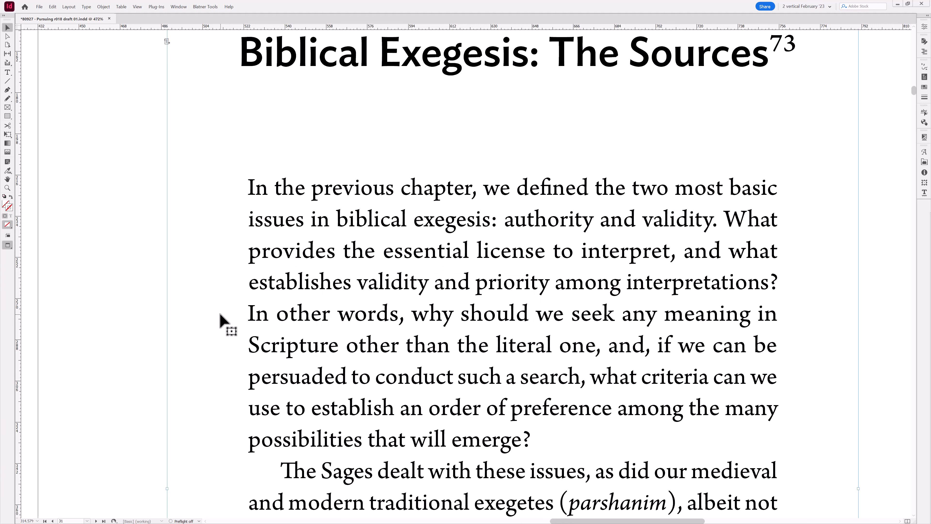
pyautogui.doubleClick(419, 259)
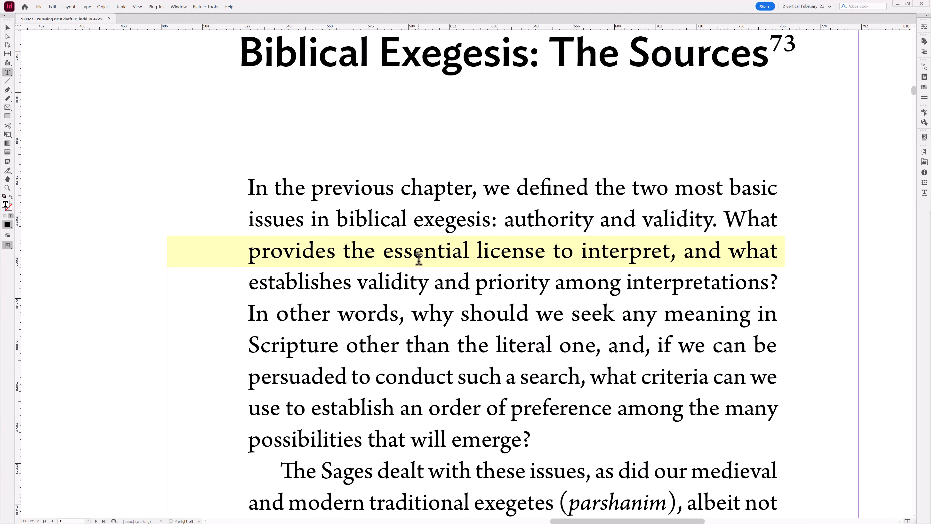
pyautogui.hotkey('ctrl', 'alt', 'shift', 'h')
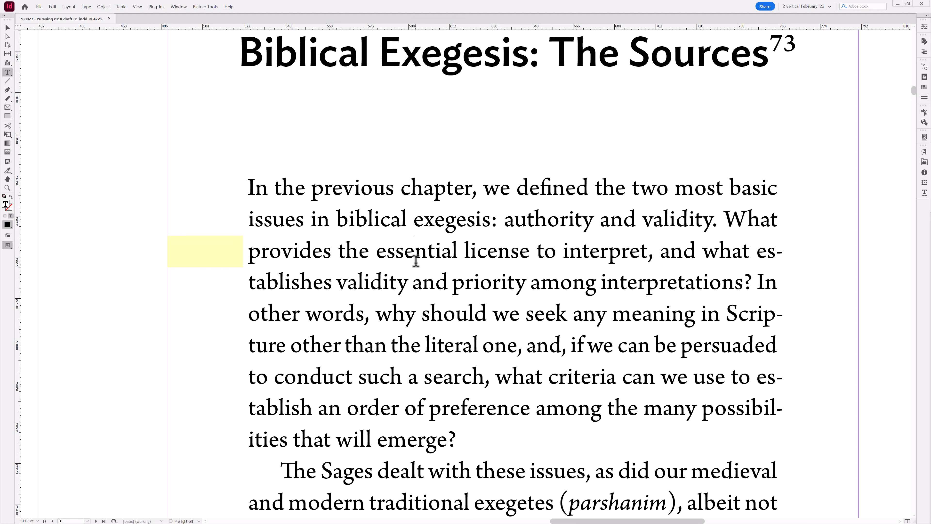
pyautogui.hotkey('ctrl', 'alt', 'shift', 'h')
pyautogui.hotkey('ctrl', 'alt', 'shift', 'h')
pyautogui.hotkey('ctrl', 'alt', 'shift', 'h')
pyautogui.hotkey('ctrl', 'alt', 'shift', 'h')
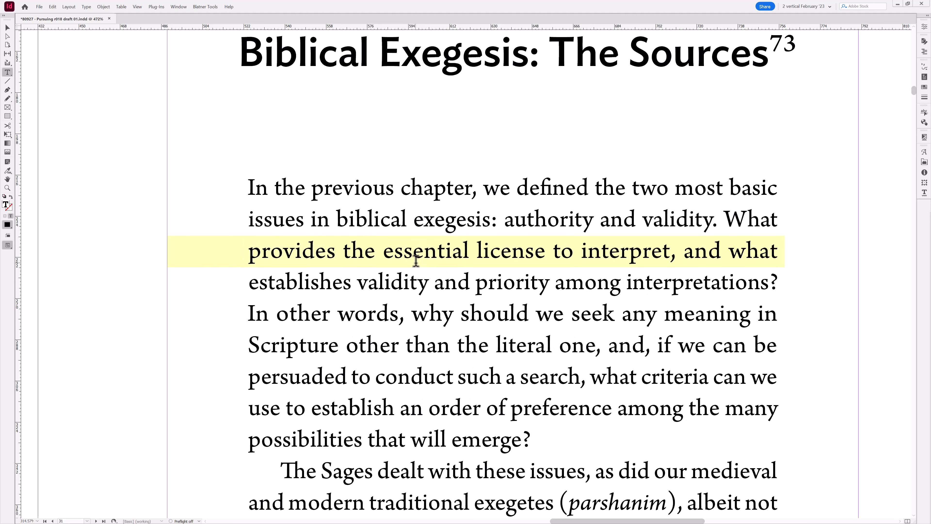
pyautogui.hotkey('ctrl', 'alt', 'shift', 'h')
pyautogui.hotkey('ctrl', 'alt', 'shift', 'h')
pyautogui.hotkey('ctrl', 'alt', 'shift', 'h')
pyautogui.hotkey('ctrl', 'alt', 'shift', 'h')
pyautogui.hotkey('ctrl', 'alt', 'shift', 'h')
pyautogui.hotkey('ctrl', 'alt', 'shift', 'h')
pyautogui.hotkey('ctrl', 'alt', 'shift', 'h')
pyautogui.hotkey('ctrl', 'alt', 'shift', 'h')
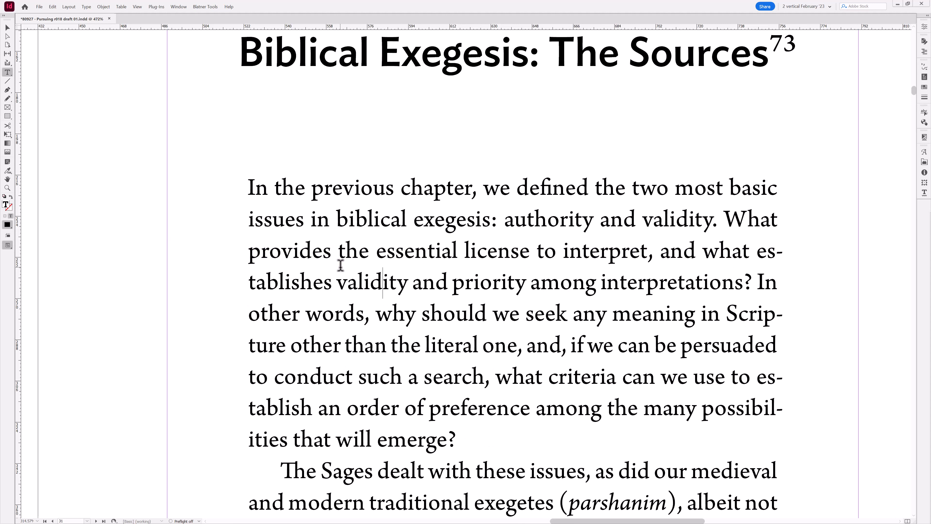
pyautogui.hotkey('ctrl', 'alt', 'shift', 'h')
pyautogui.hotkey('ctrl', 'alt', 'shift', 'h')
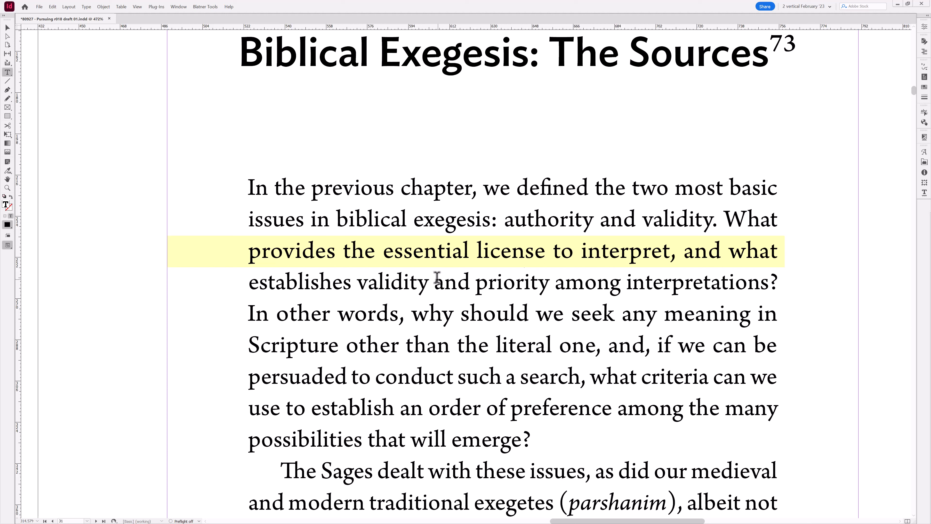
# - Zoom out in preview mode and turn hyphenation on for the opening paragraph with the script
pyautogui.click(8, 27)
pyautogui.hotkey('ctrl', 'shift', 'a')
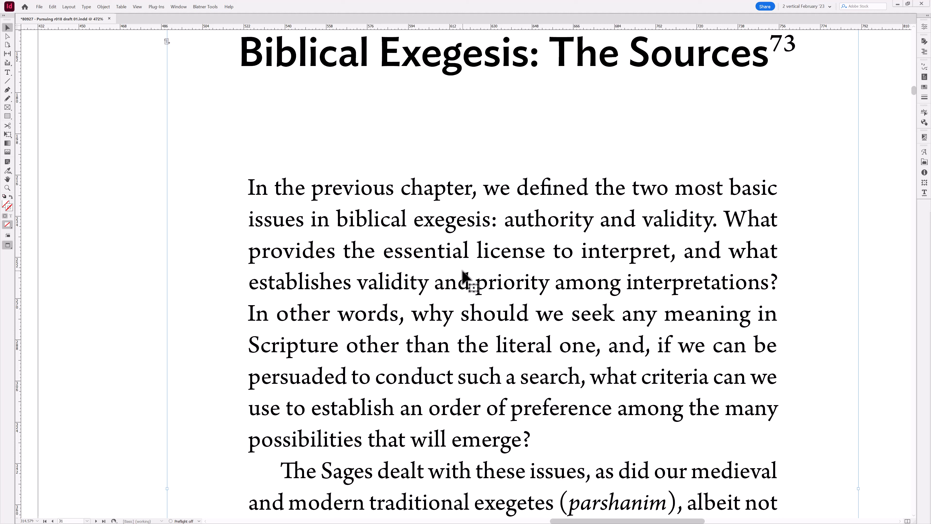
pyautogui.press('w')
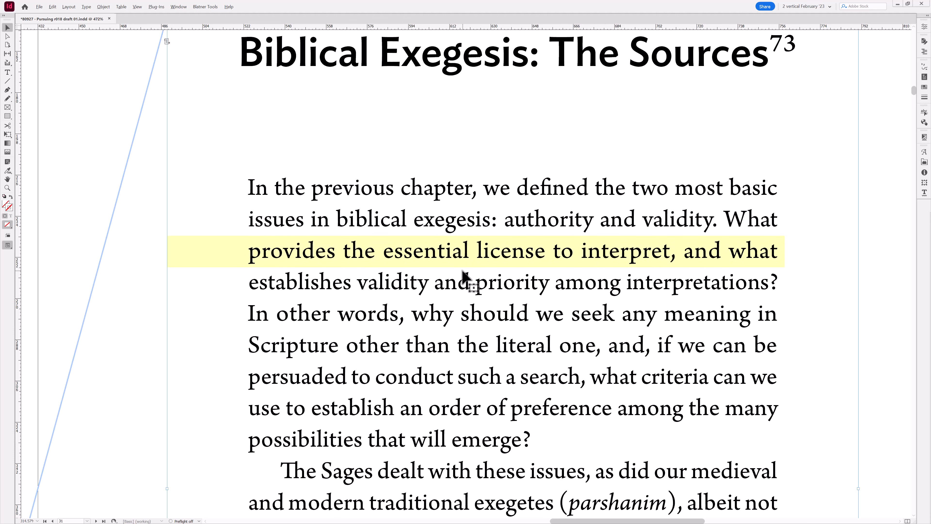
pyautogui.hotkey('ctrl', '-')
pyautogui.hotkey('ctrl', '-')
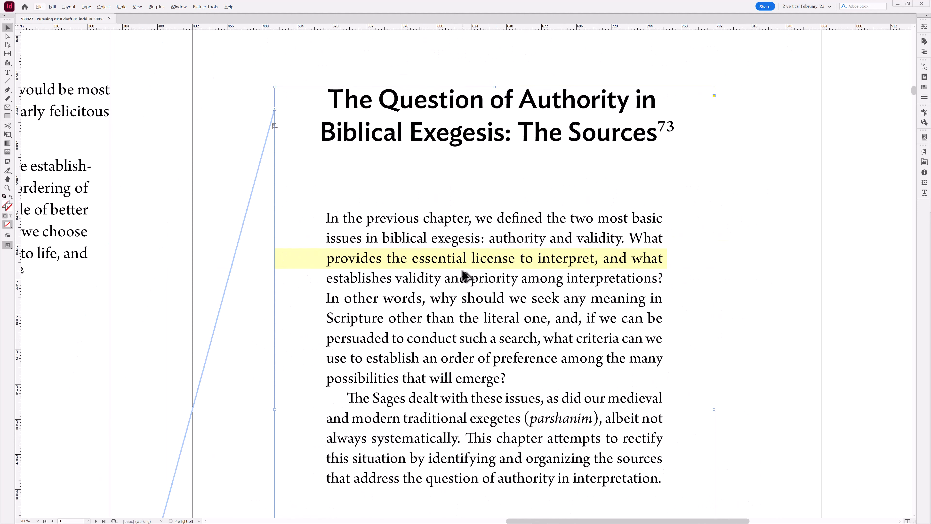
pyautogui.doubleClick(462, 272)
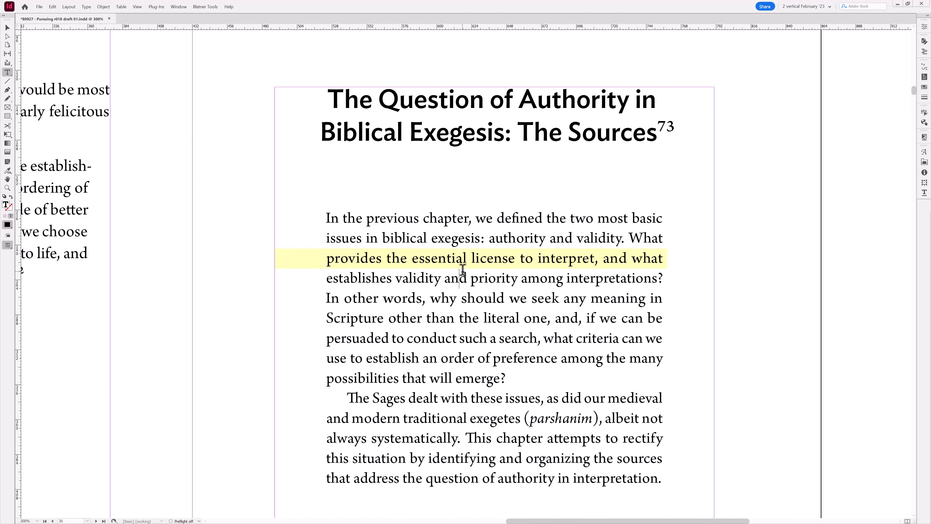
pyautogui.hotkey('ctrl', 'alt', 'shift', 'h')
pyautogui.press('Escape')
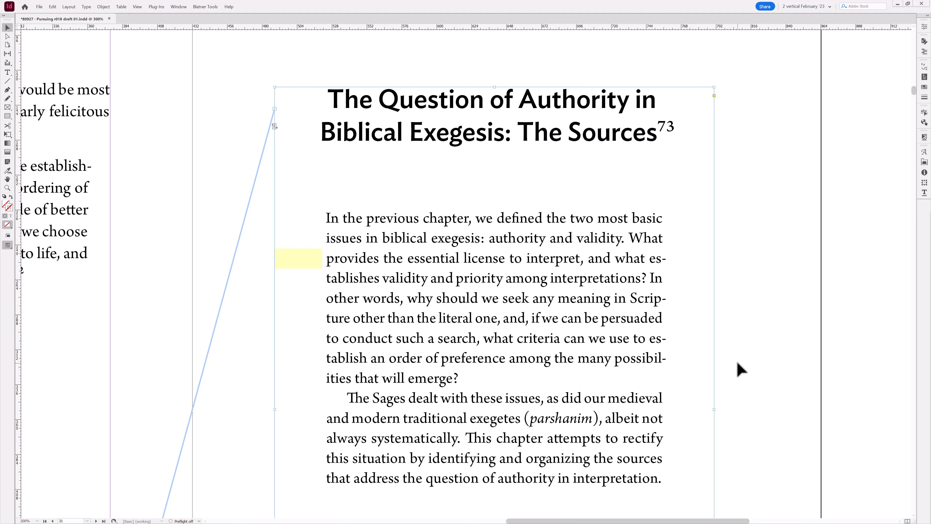
# - Open the paragraph's Hyphenation Settings, try Preview and the spacing slider, then cancel the dialog
pyautogui.doubleClick(650, 306)
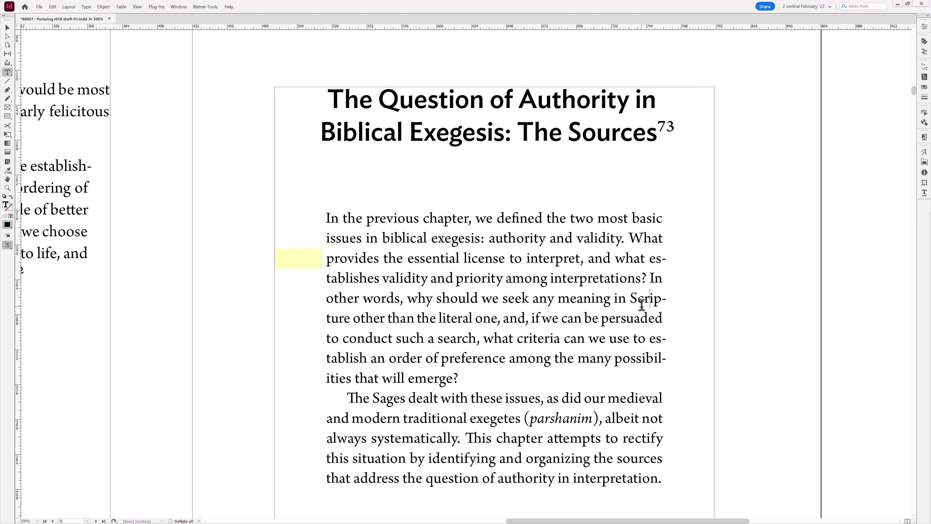
pyautogui.write('H')
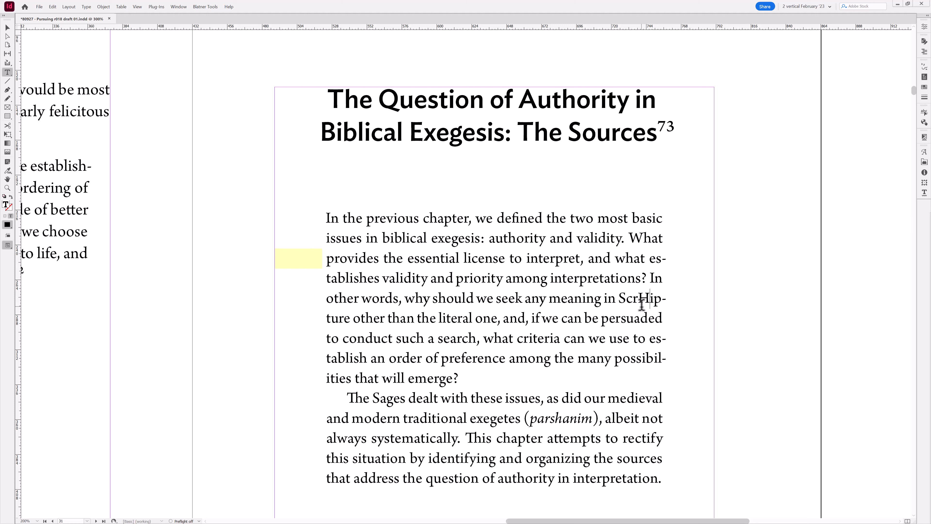
pyautogui.press('BackSpace')
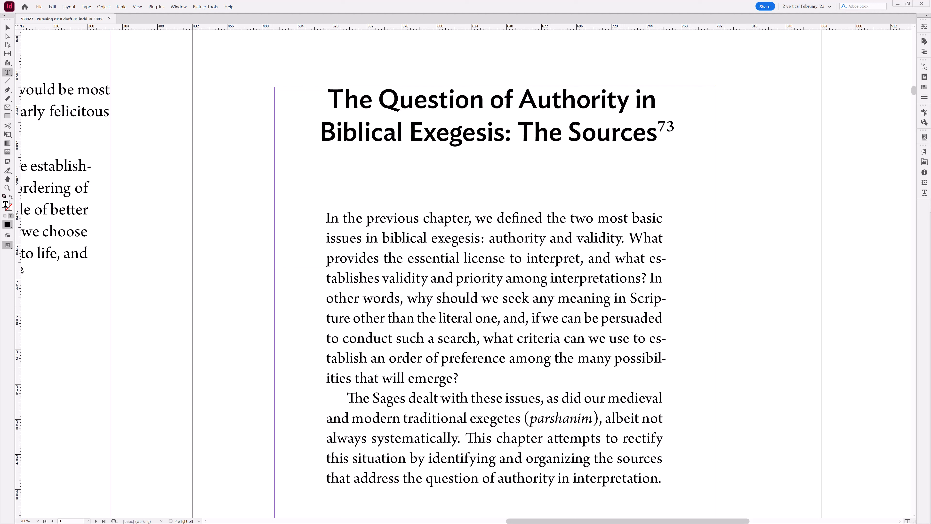
pyautogui.hotkey('ctrl', 'alt', 'shift', 'h')
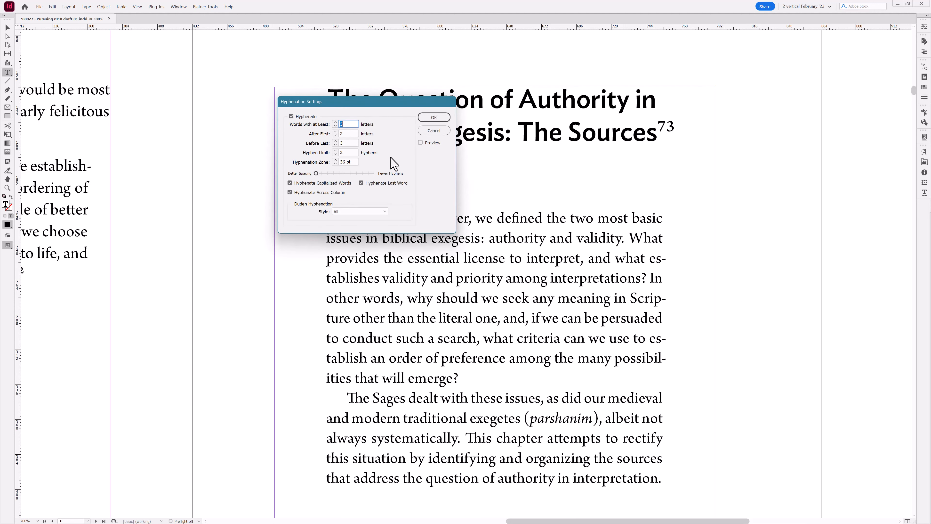
pyautogui.moveTo(353, 151); pyautogui.dragTo(326, 154)
pyautogui.moveTo(345, 103); pyautogui.dragTo(262, 110)
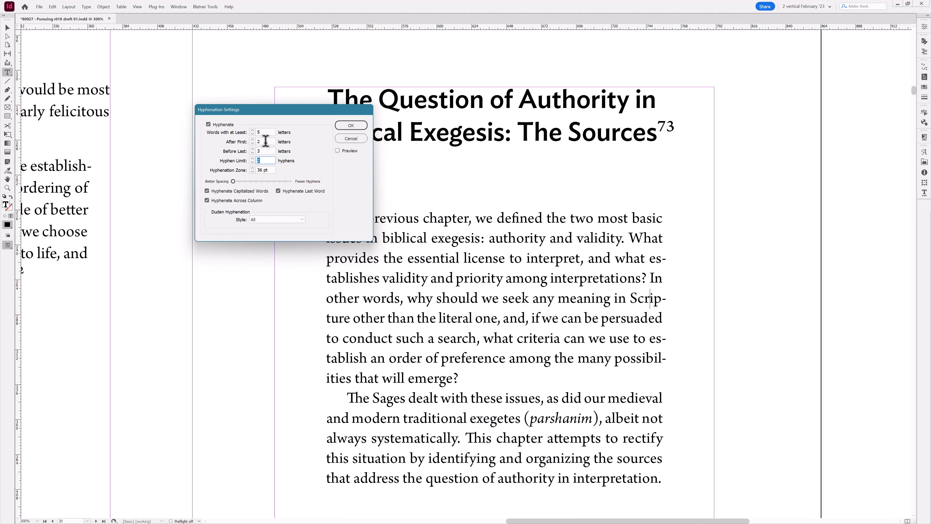
pyautogui.click(339, 150)
pyautogui.moveTo(233, 182); pyautogui.dragTo(243, 184)
pyautogui.click(364, 139)
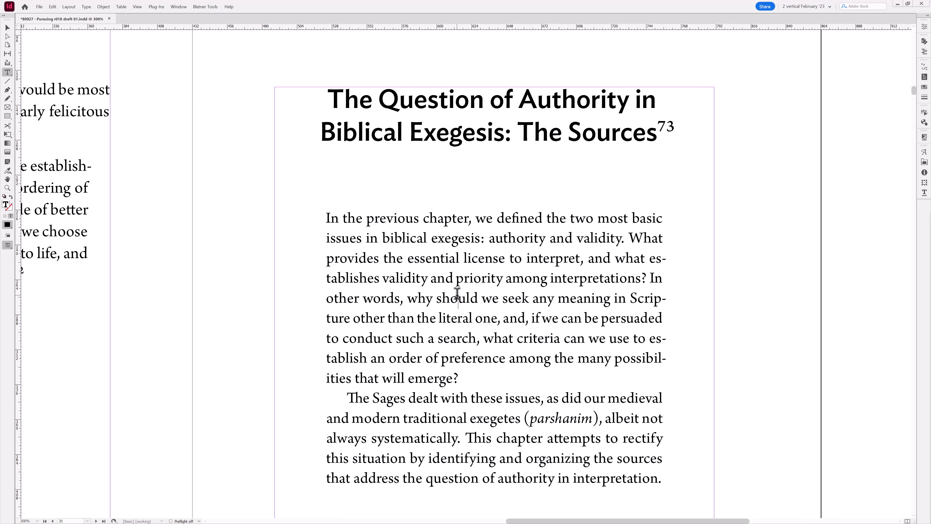
# - Undo the opening paragraph's hyphenation change and leave the text
pyautogui.press('Escape')
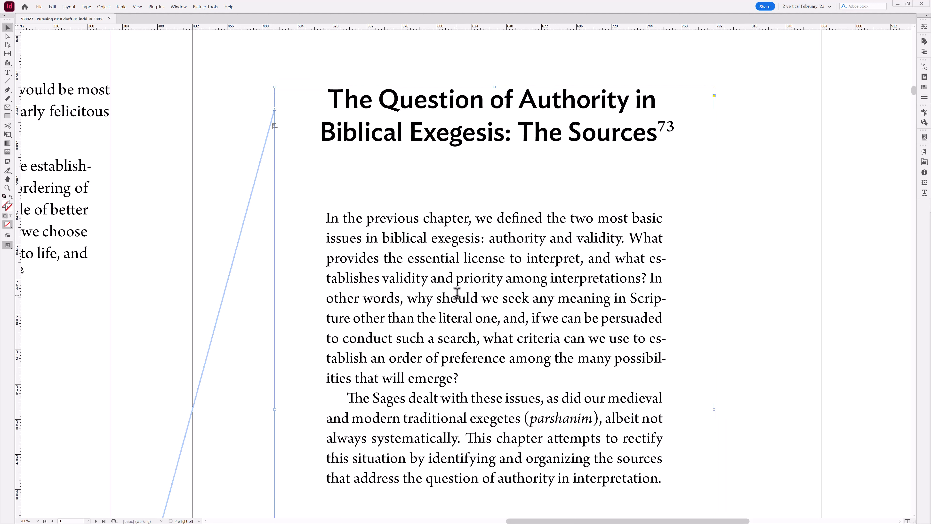
pyautogui.press('w')
pyautogui.press('t')
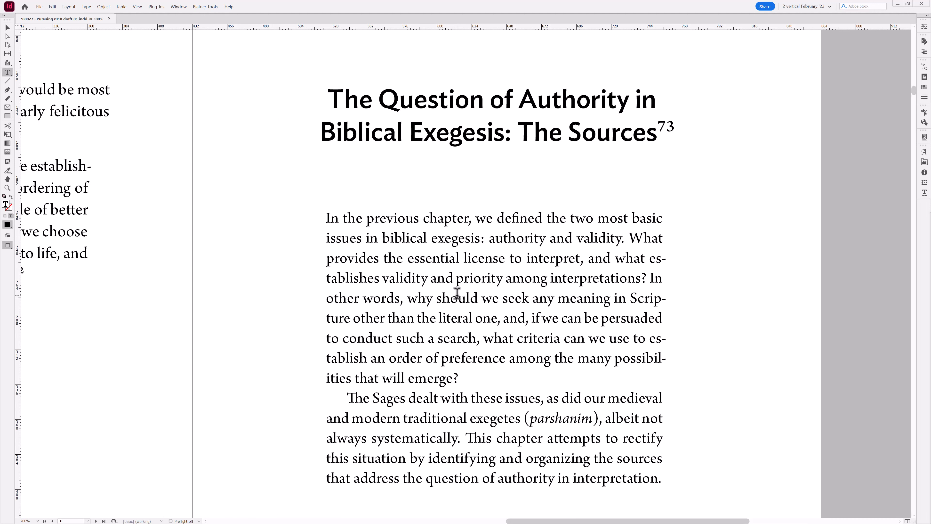
pyautogui.press('Escape')
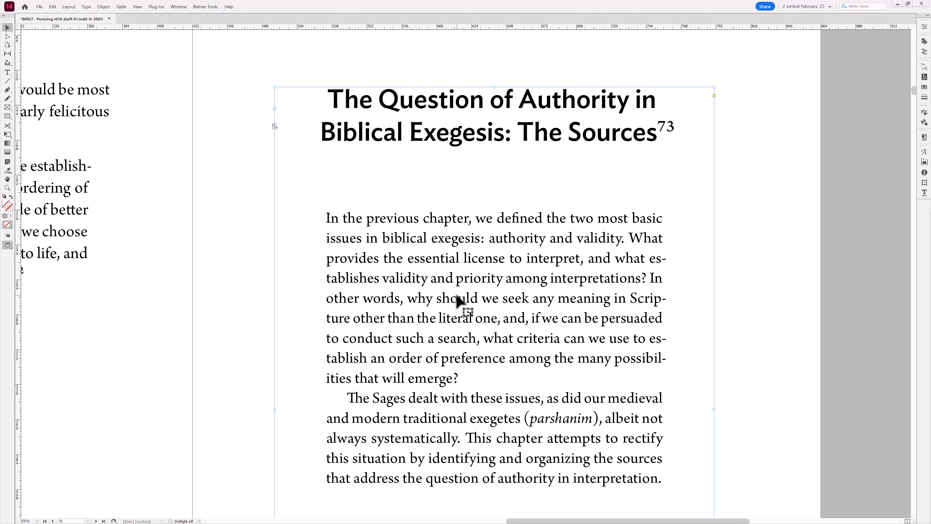
pyautogui.press('t')
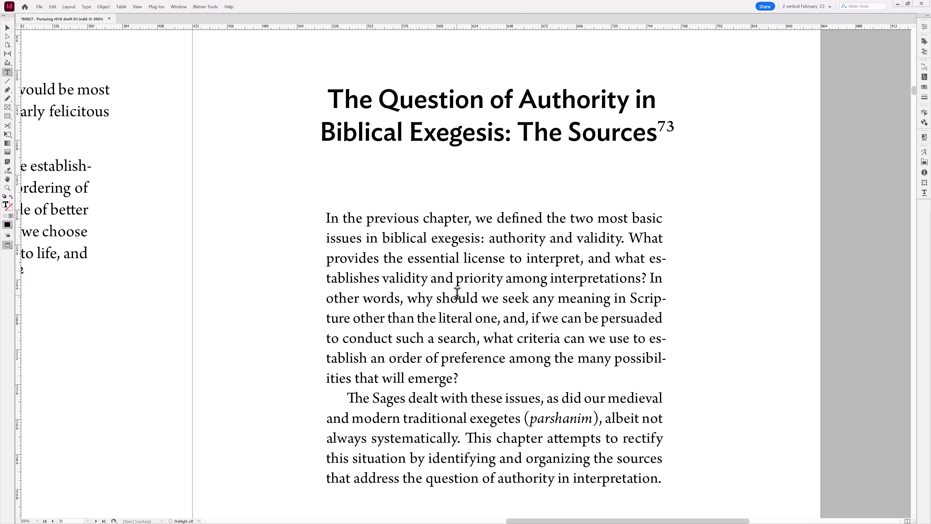
pyautogui.hotkey('ctrl', 'z')
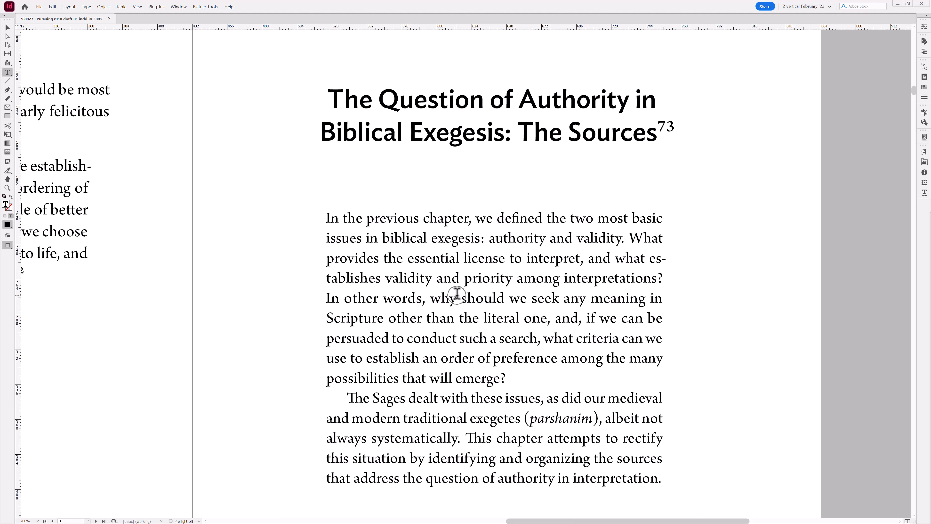
pyautogui.hotkey('ctrl', 'shift', 'z')
pyautogui.hotkey('ctrl', 'z')
pyautogui.press('Escape')
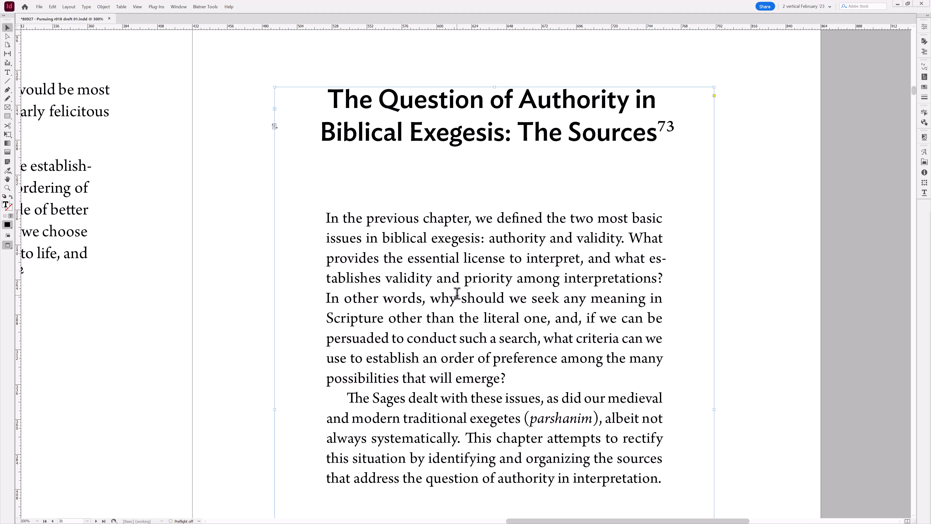
# - Open the paragraph's Hyphenation Settings dialog again and cancel it
pyautogui.press('w')
pyautogui.doubleClick(472, 306)
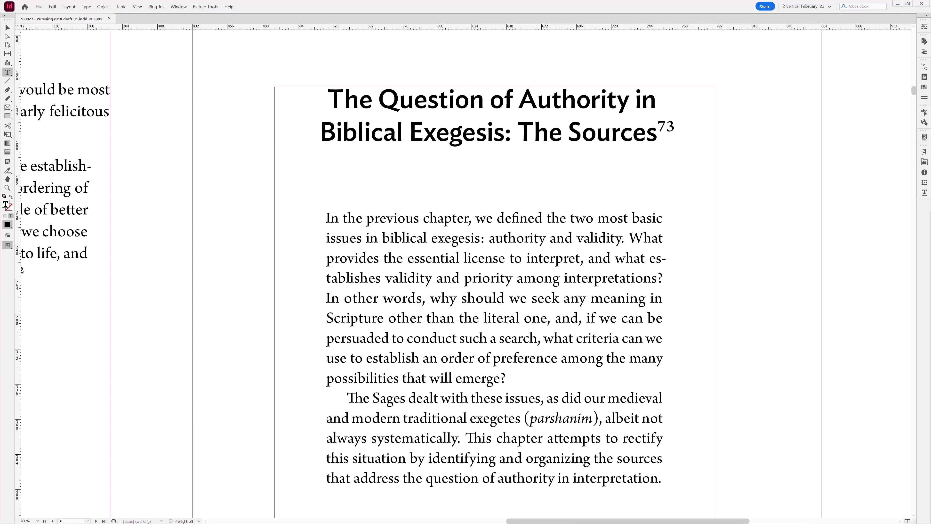
pyautogui.hotkey('ctrl', 'alt', 'shift', 'h')
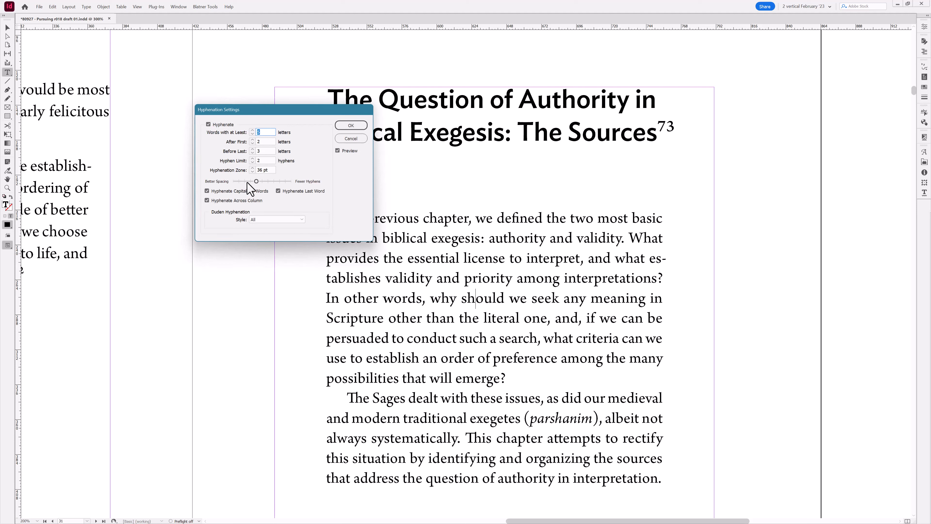
pyautogui.click(348, 139)
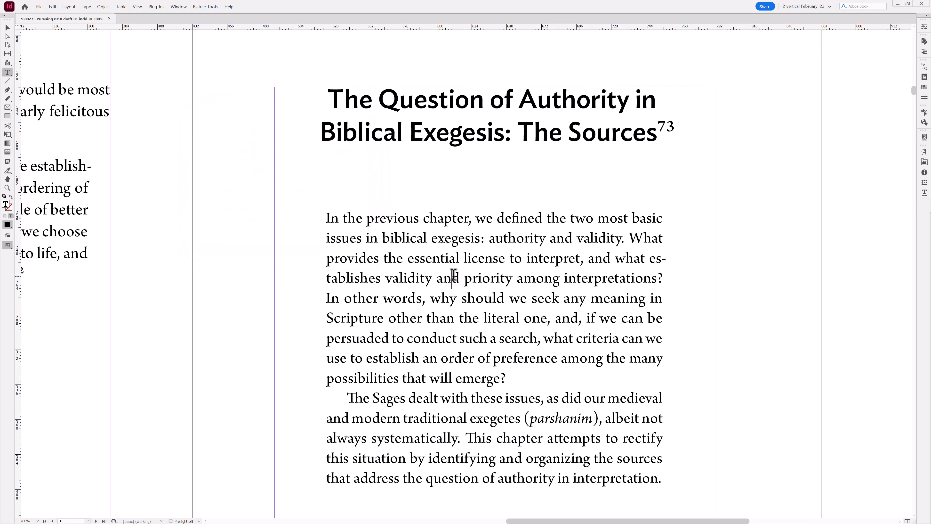
# - Toggle the opening paragraph's hyphenation off with the script and leave the text
pyautogui.click(7, 27)
pyautogui.click(252, 219)
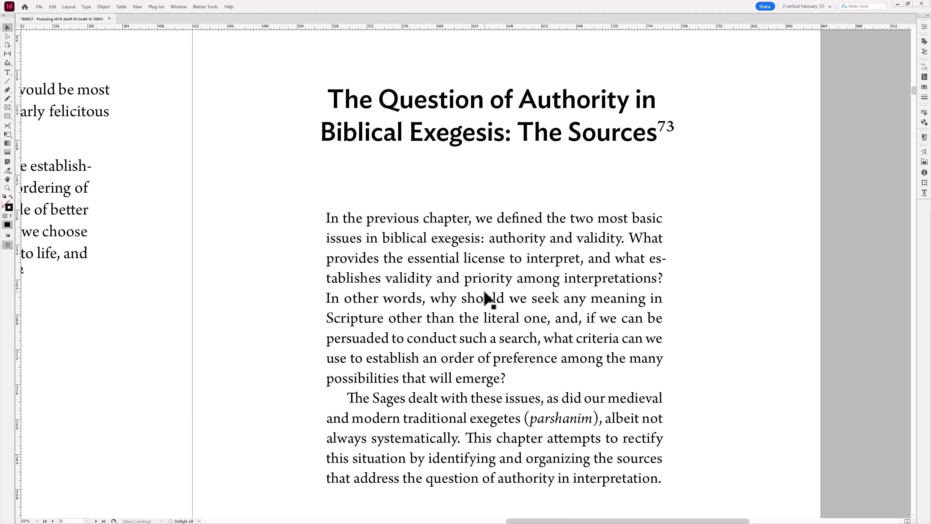
pyautogui.doubleClick(582, 316)
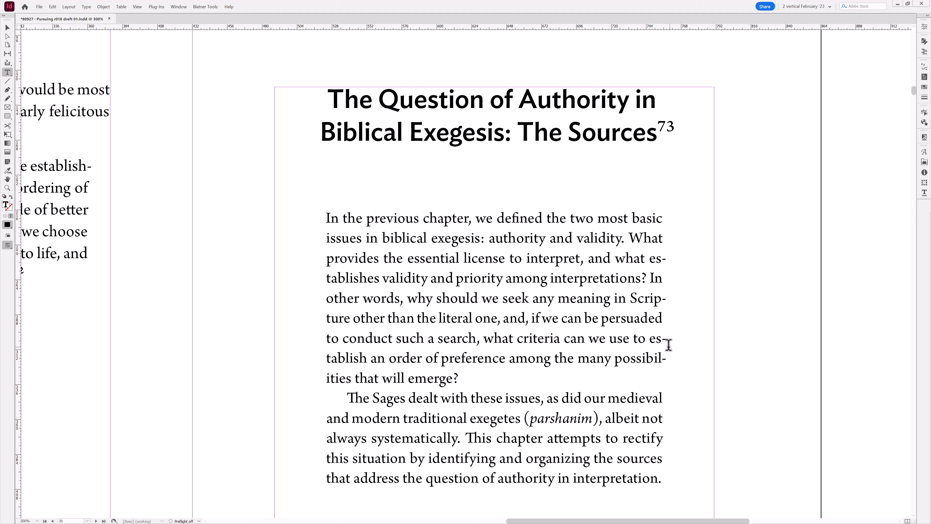
pyautogui.click(561, 312)
pyautogui.hotkey('ctrl', 'alt', 'shift', 't')
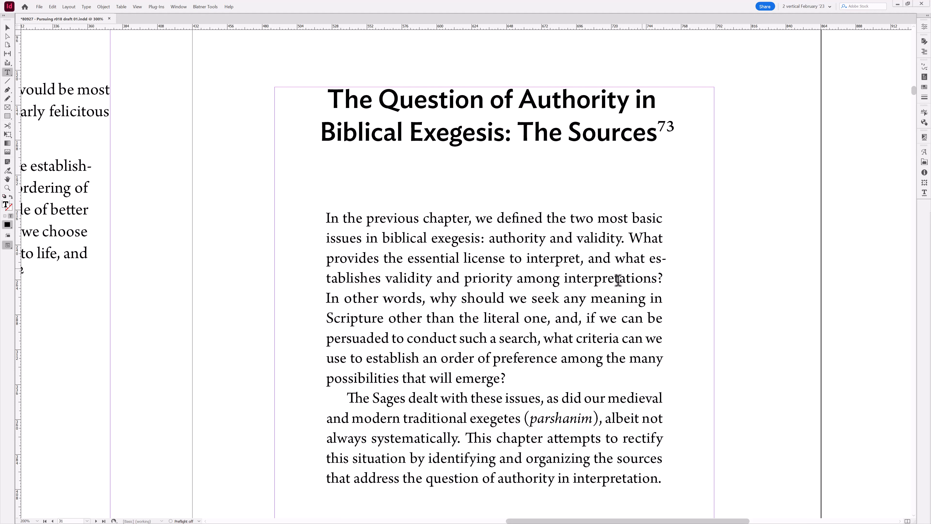
pyautogui.press('Escape')
# - Fit the spread in the window and move to the next spread
pyautogui.hotkey('ctrl', 'alt', '0')
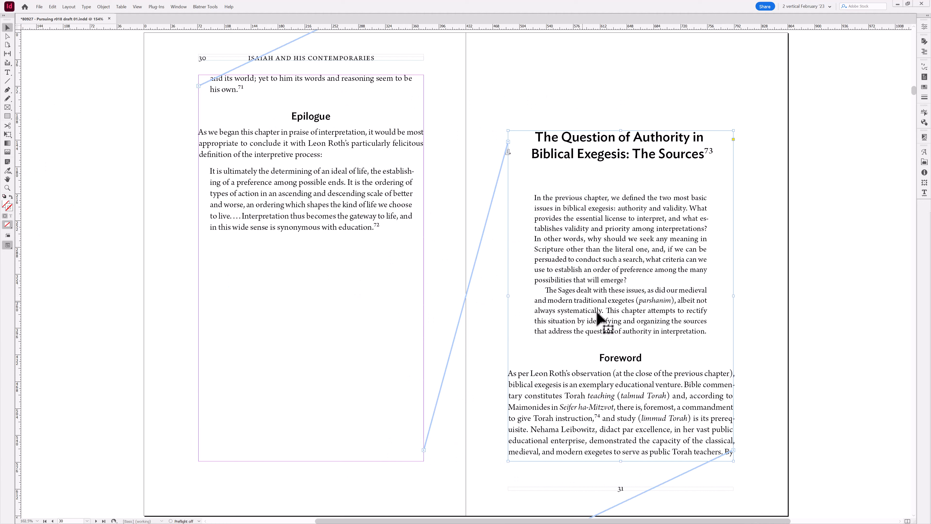
pyautogui.click(745, 332)
pyautogui.hotkey('alt', 'pagedown')
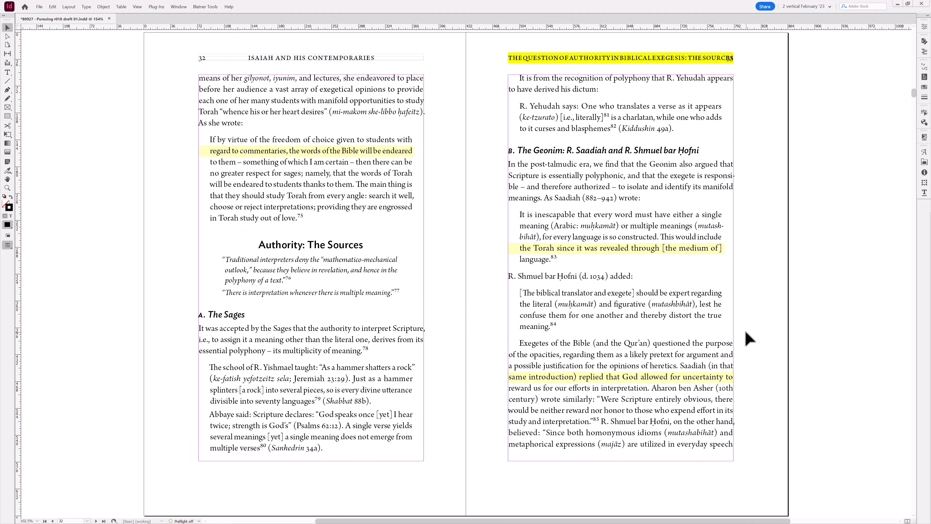
# - Zoom into the indented quotation, place the text cursor in it, and open then cancel its Hyphenation Settings dialog
pyautogui.moveTo(161, 95); pyautogui.dragTo(493, 283)
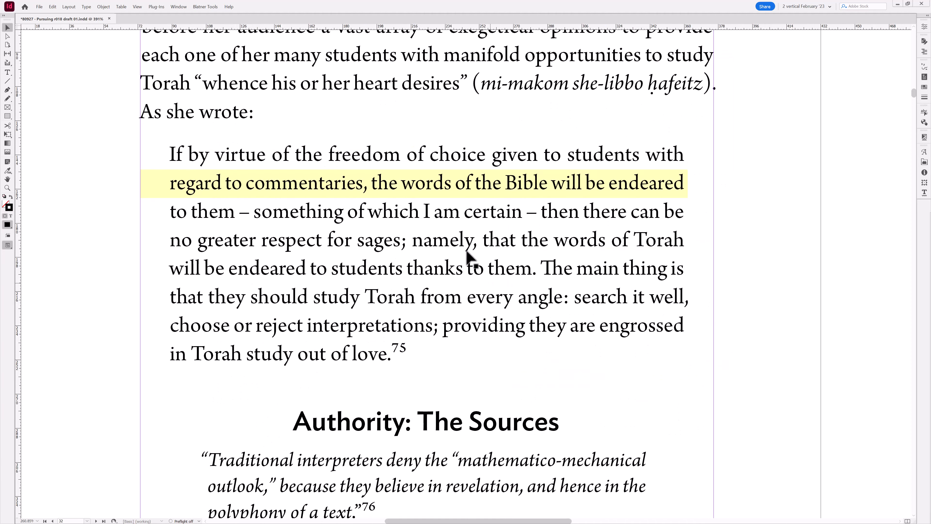
pyautogui.press('t')
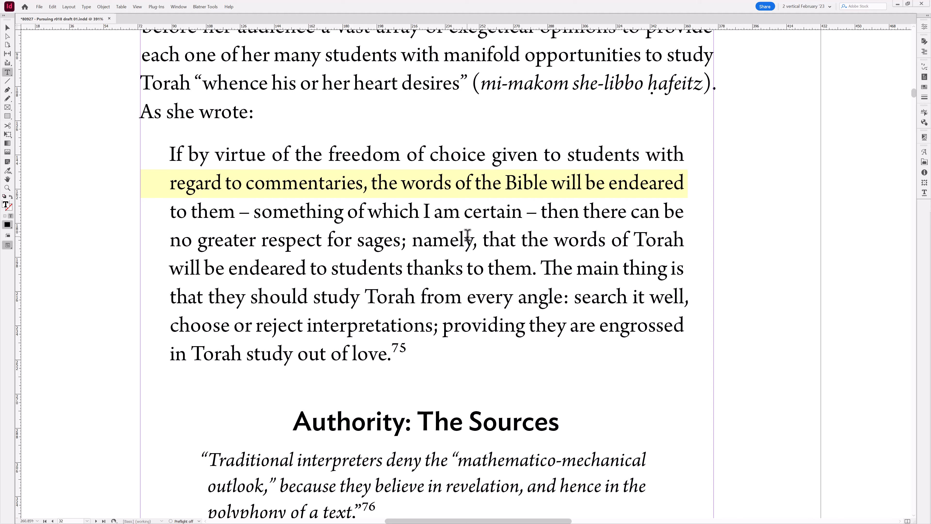
pyautogui.hotkey('ctrl', 'alt', 'shift', 'h')
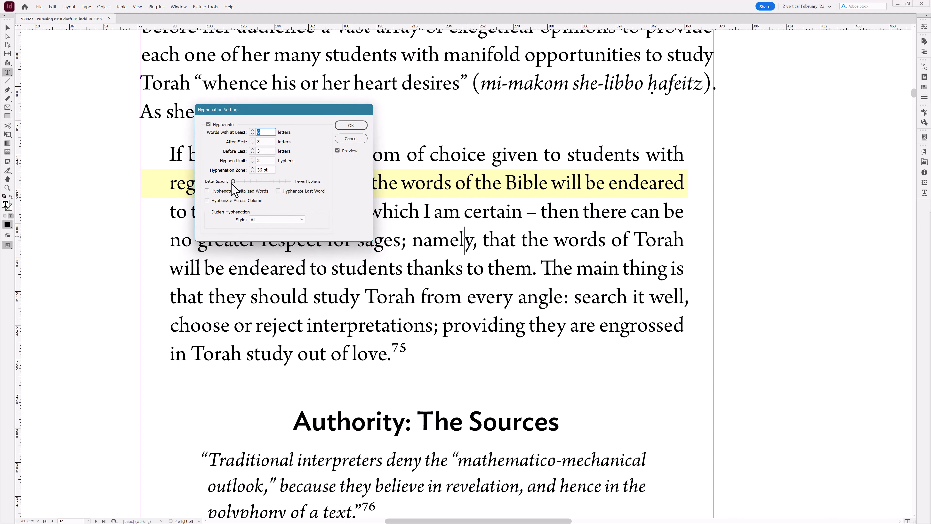
pyautogui.click(351, 139)
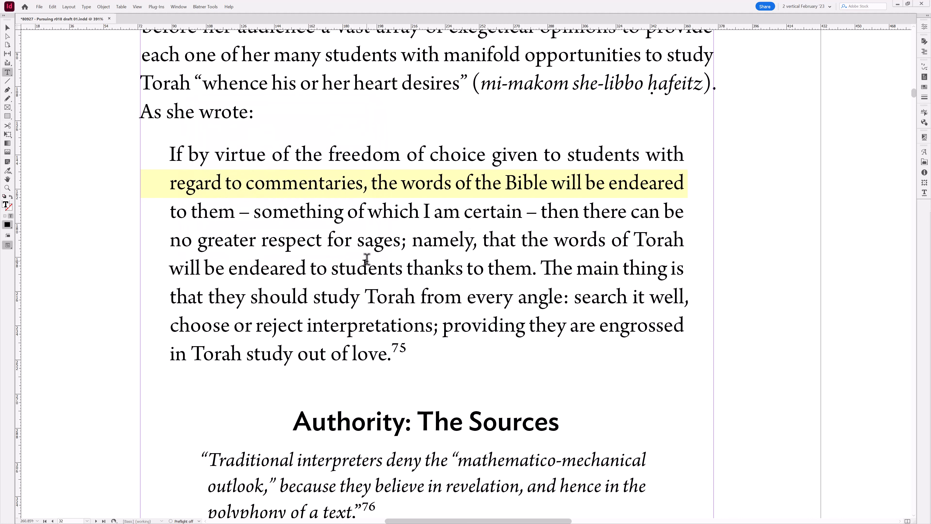
# - Turn hyphenation on for the quotation with the script and open its Hyphenation Settings dialog to review it
pyautogui.hotkey('ctrl', 'alt', 'shift', 'h')
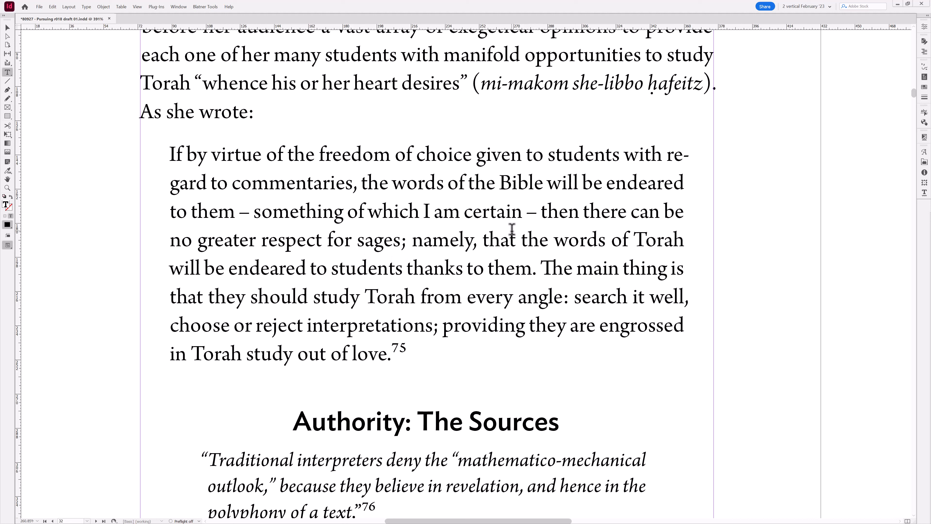
pyautogui.hotkey('ctrl', 'alt', 'h')
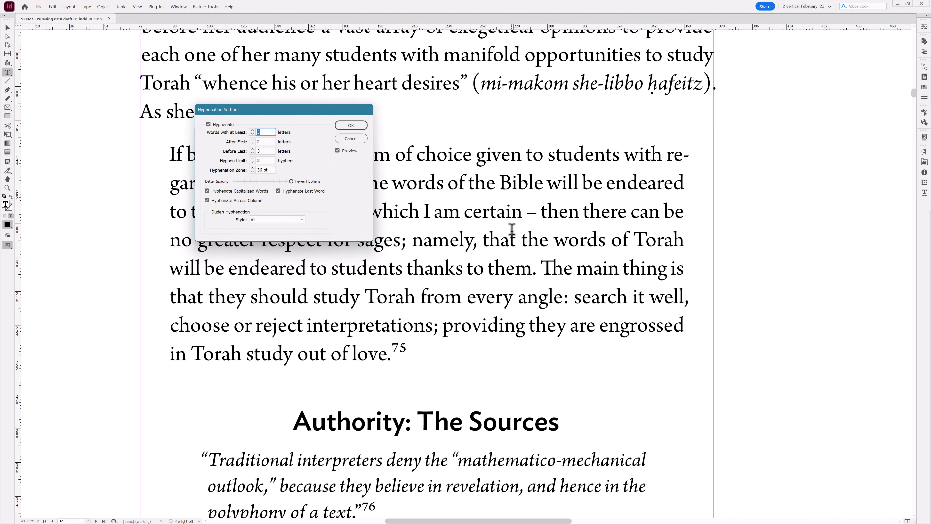
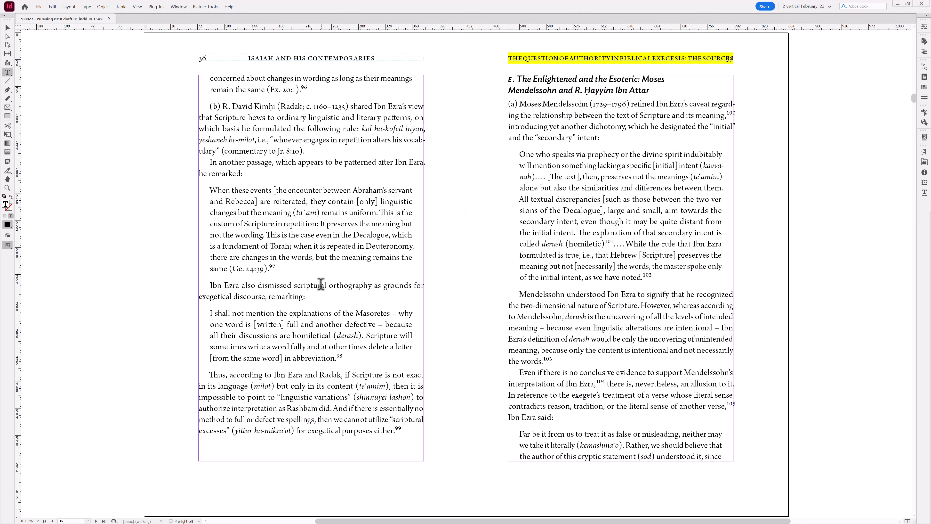
# - Page forward two spreads to pages 40–41, selecting and releasing a line of text on the way
pyautogui.hotkey('alt', 'pagedown')
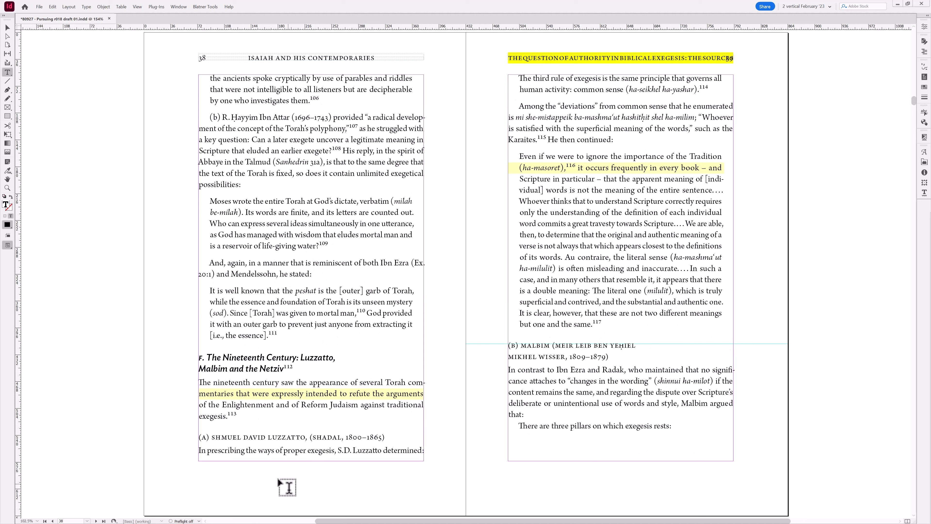
pyautogui.moveTo(225, 451); pyautogui.dragTo(360, 450)
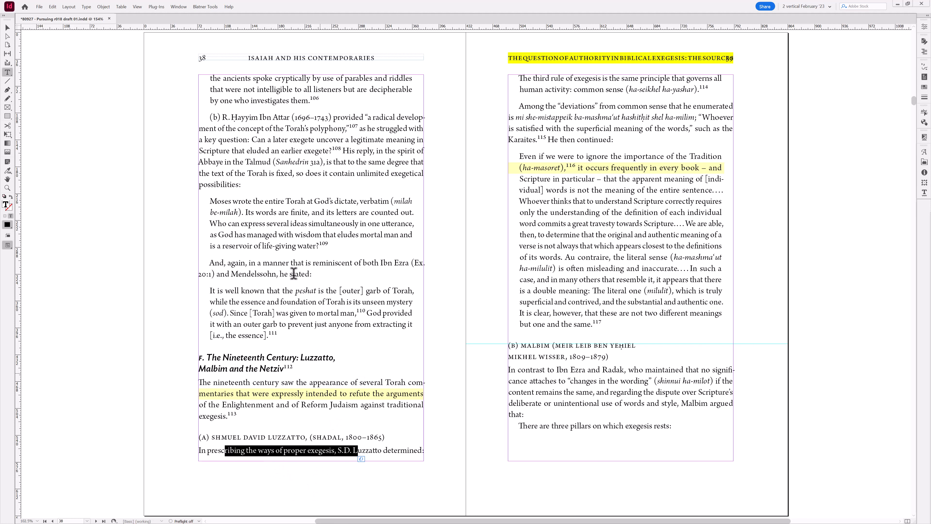
pyautogui.click(292, 262)
pyautogui.hotkey('alt', 'pagedown')
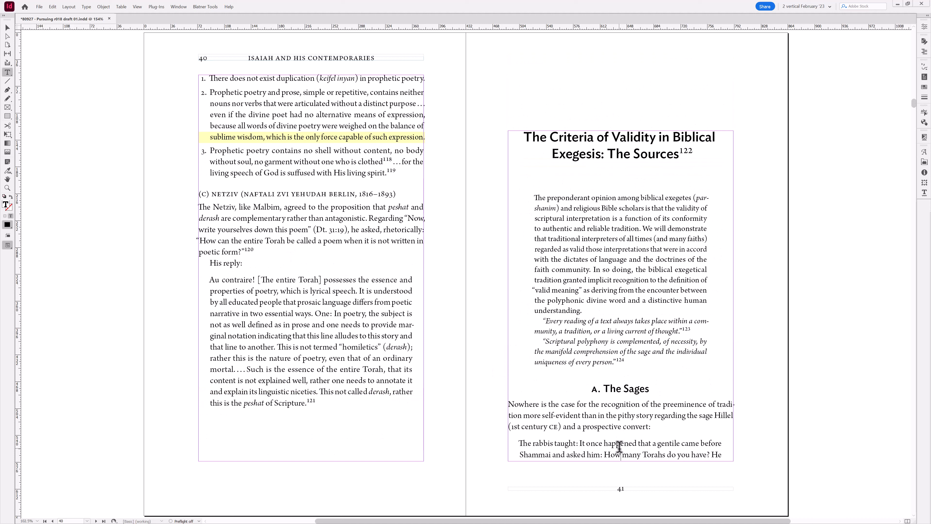
# - Place the cursor in the quotation at the foot of page 41 and open, then cancel, its Keep Options dialog
pyautogui.hotkey('ctrl', 'alt', 'j')
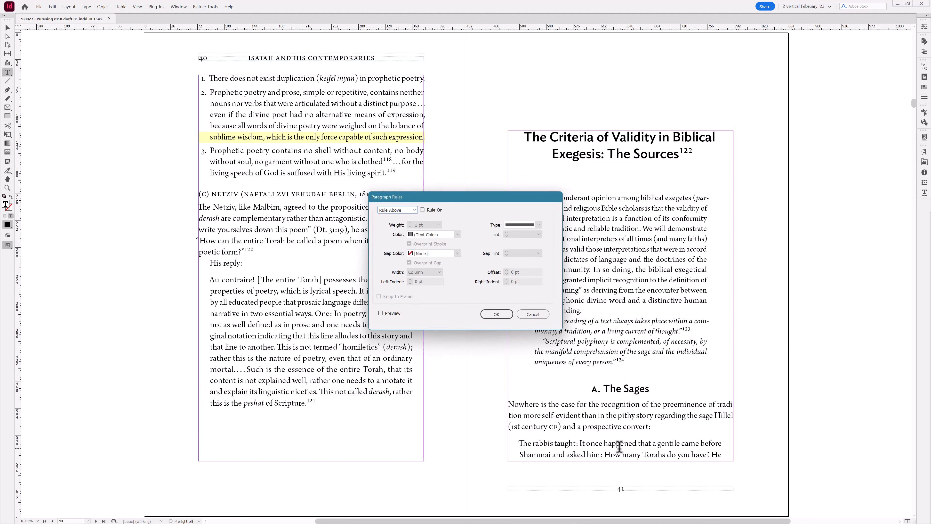
pyautogui.click(521, 313)
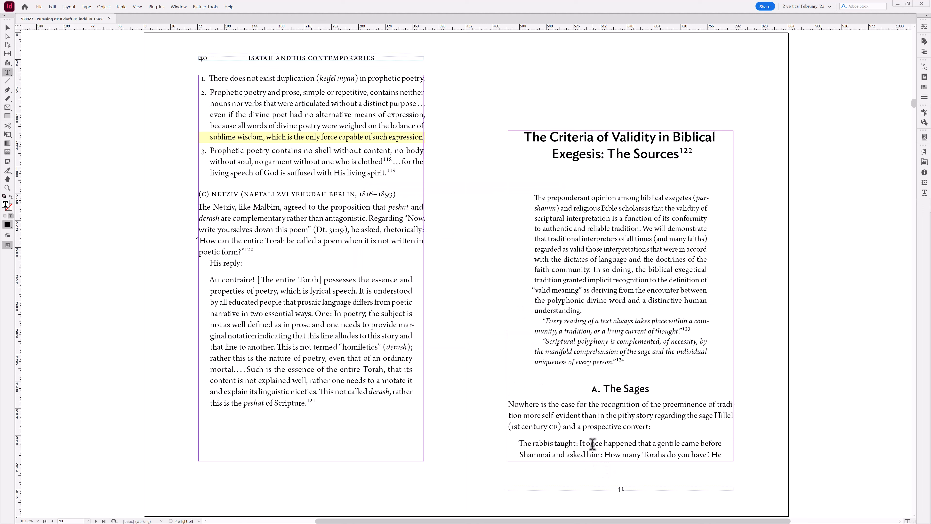
pyautogui.press('Escape')
pyautogui.moveTo(620, 459); pyautogui.dragTo(621, 460)
pyautogui.doubleClick(613, 452)
pyautogui.hotkey('ctrl', 'alt', 'k')
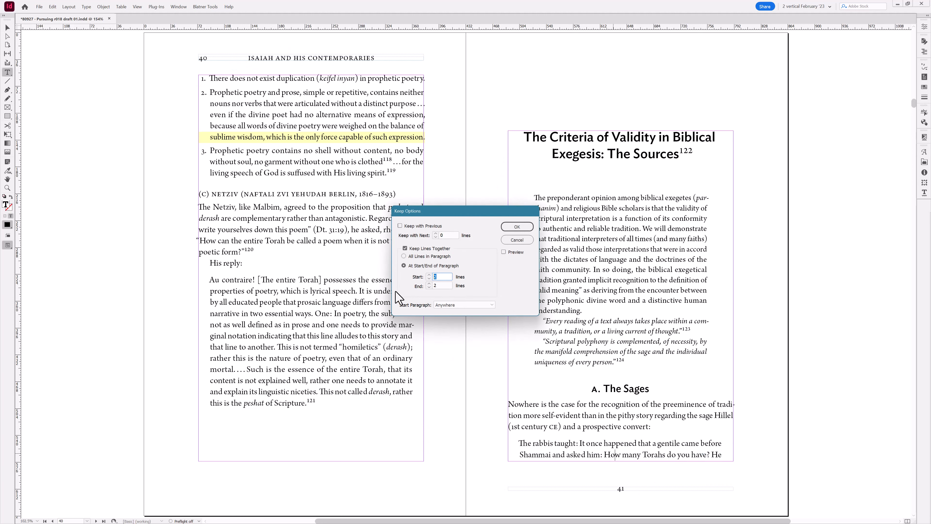
pyautogui.press('Escape')
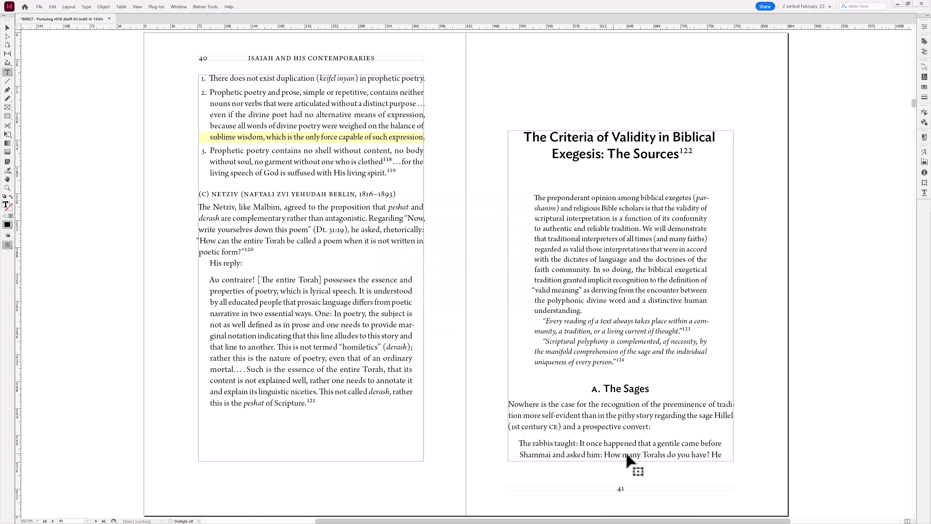
# - Shorten the page 41 text frame by one line, then restore its bottom edge to the margin
pyautogui.press('Escape')
pyautogui.moveTo(618, 461); pyautogui.dragTo(619, 453)
pyautogui.click(551, 457)
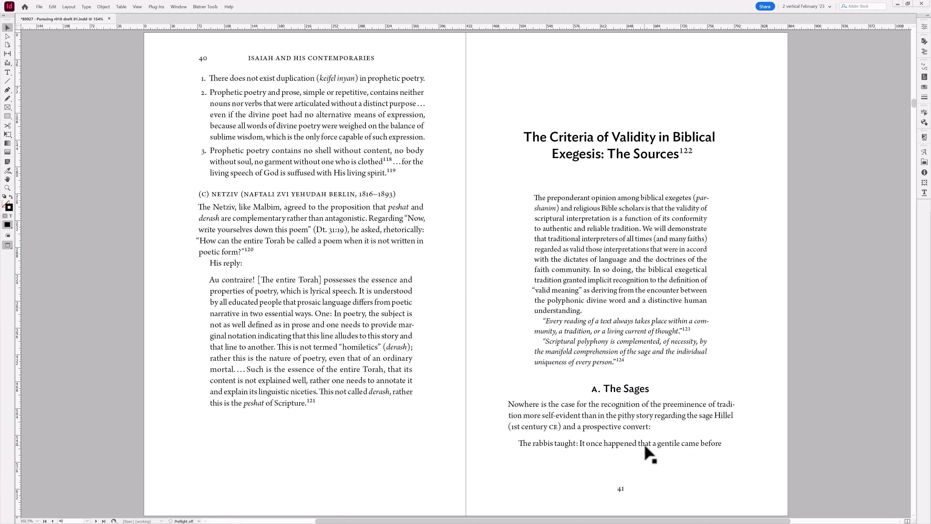
pyautogui.click(610, 454)
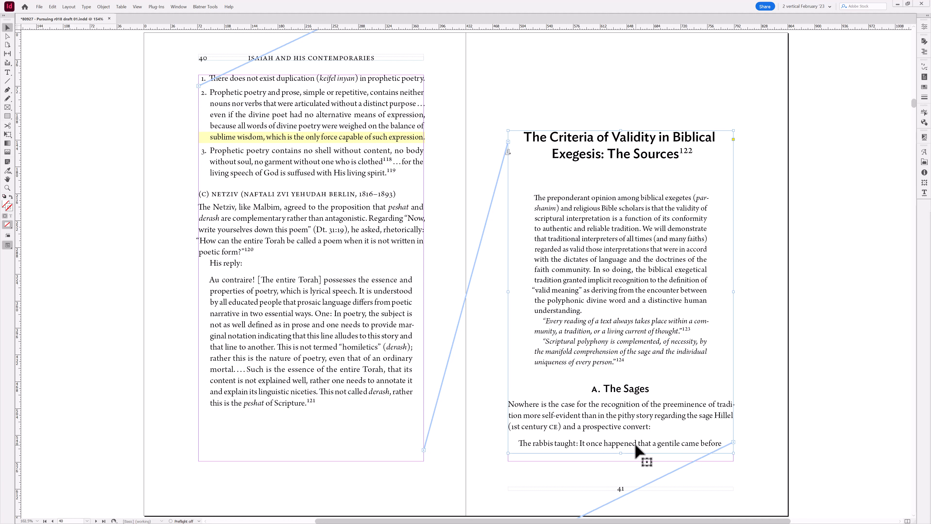
pyautogui.moveTo(636, 449); pyautogui.dragTo(632, 461)
pyautogui.click(589, 477)
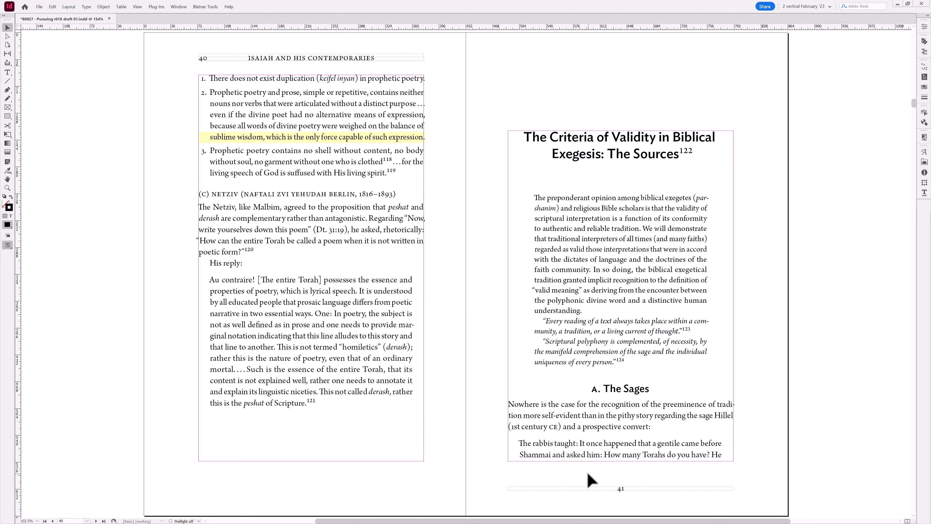
# - Toggle preview mode on and off to check the foot of page 41
pyautogui.press('w')
pyautogui.click(596, 454)
pyautogui.press('w')
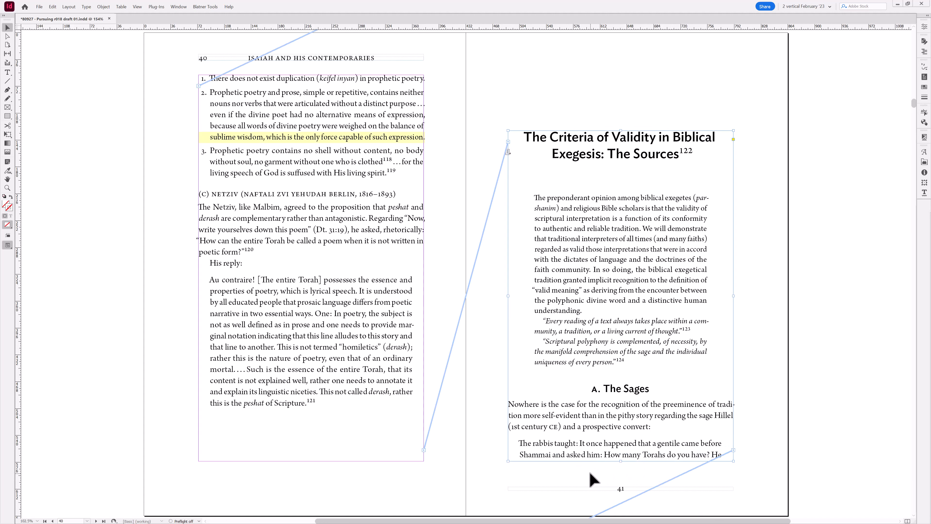
pyautogui.click(590, 473)
# - Move to pages 44–45 and lower the End lines value in Keep Options for the paragraph carried over to page 45
pyautogui.hotkey('alt', 'pagedown')
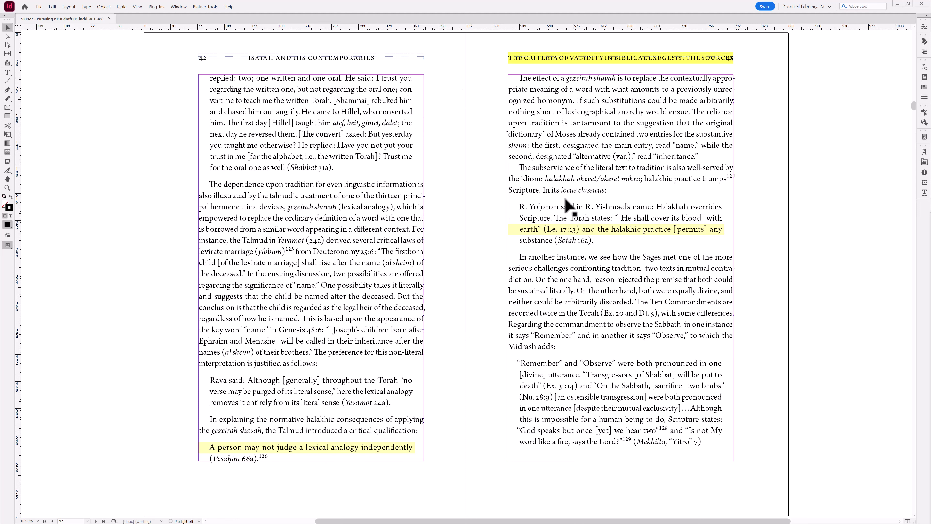
pyautogui.press('t')
pyautogui.hotkey('alt', 'pagedown')
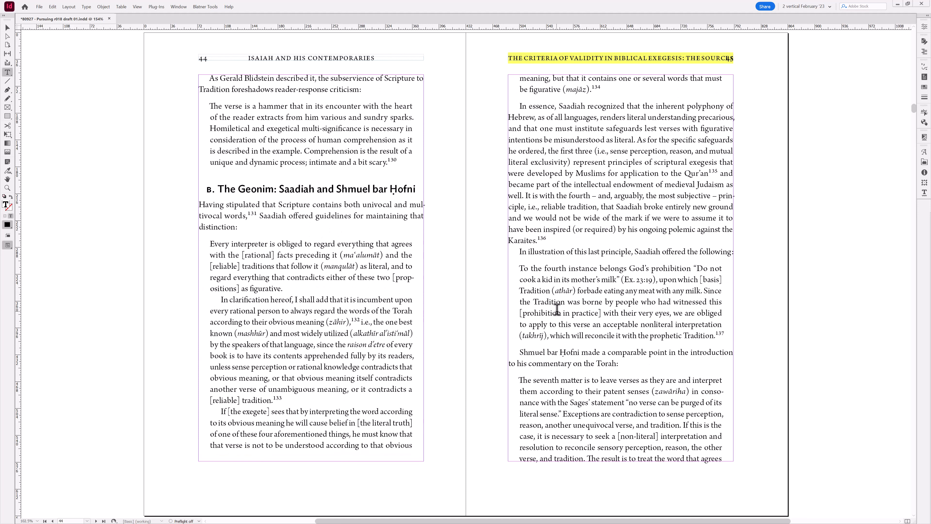
pyautogui.click(542, 87)
pyautogui.hotkey('ctrl', 'alt', 'k')
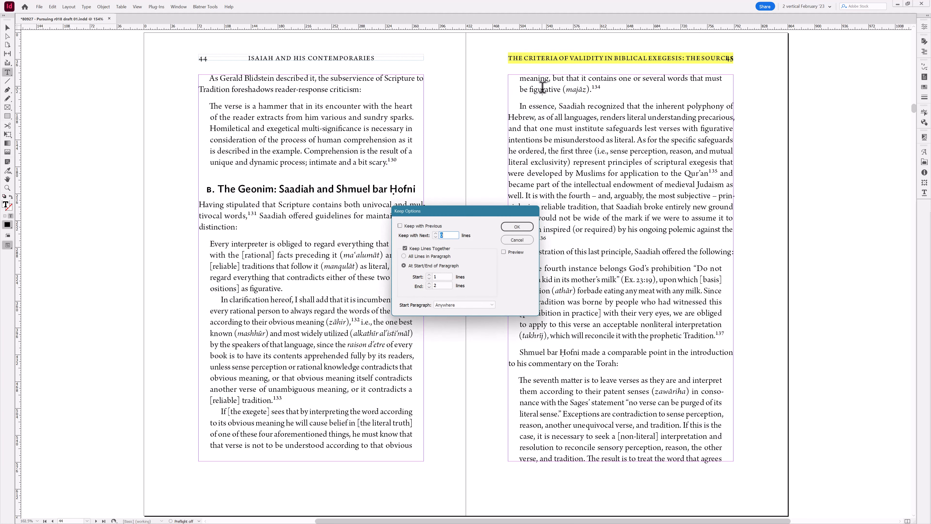
pyautogui.doubleClick(433, 285)
pyautogui.press('Return')
pyautogui.press('Escape')
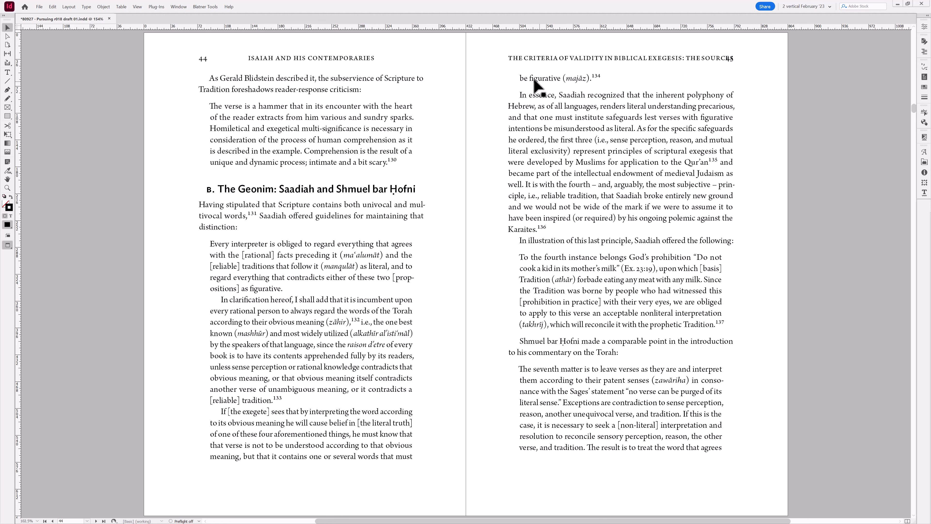
# - Toggle preview mode to inspect the spread and undo the Keep Options change
pyautogui.press('w')
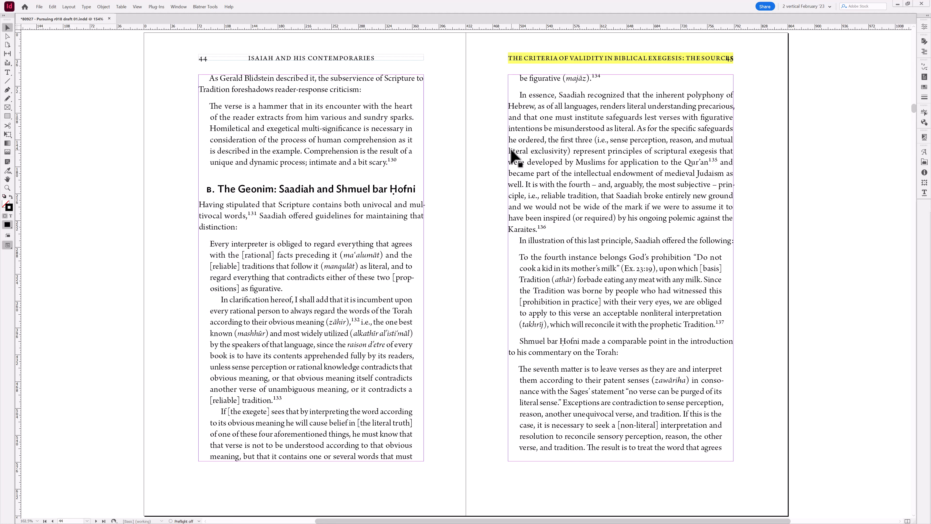
pyautogui.press('w')
pyautogui.press('w')
pyautogui.hotkey('ctrl', 'z')
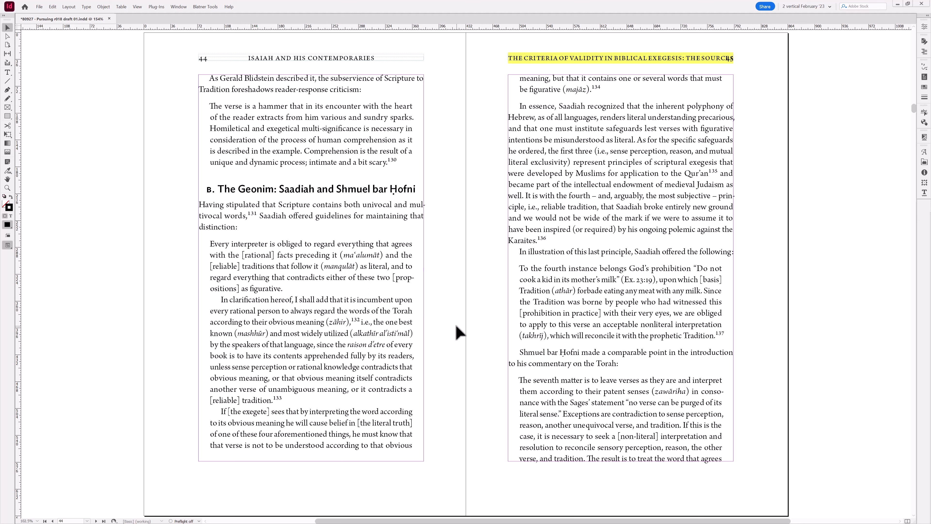
# - Return to pages 40–41 and apply left-aligned justification to the quotation at the foot of page 41
pyautogui.hotkey('alt', 'pageup')
pyautogui.hotkey('alt', 'pageup')
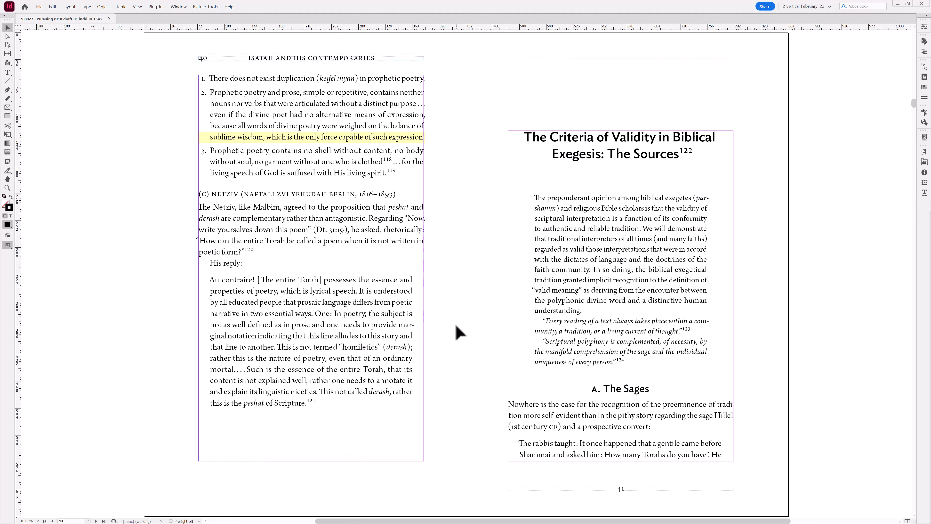
pyautogui.press('t')
pyautogui.hotkey('ctrl', 'shift', 'j')
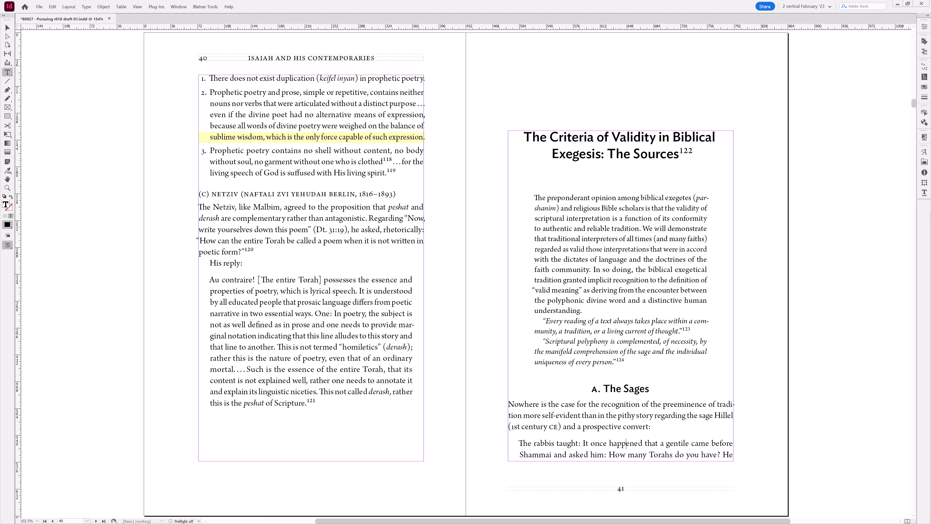
pyautogui.press('Escape')
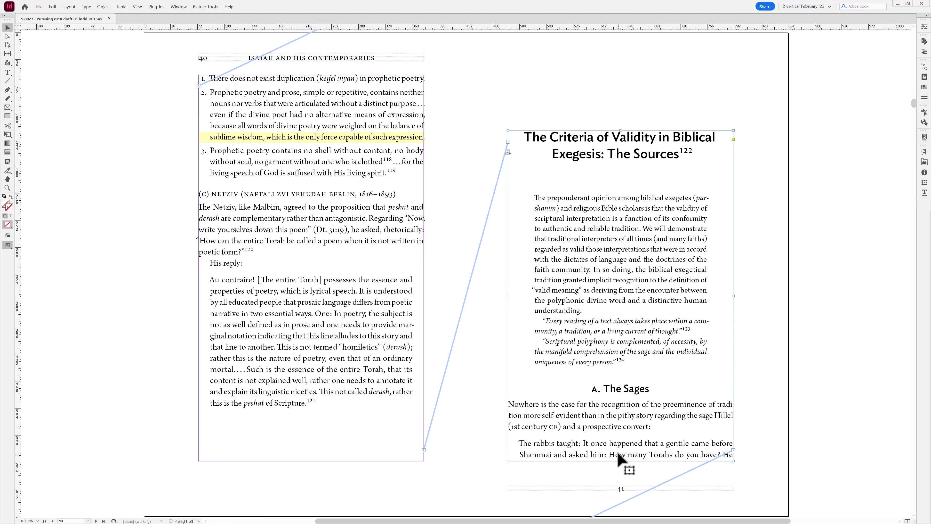
# - Place the cursor in that quotation and open, then cancel, its Keep Options dialog
pyautogui.doubleClick(619, 450)
pyautogui.hotkey('ctrl', 'alt', 'k')
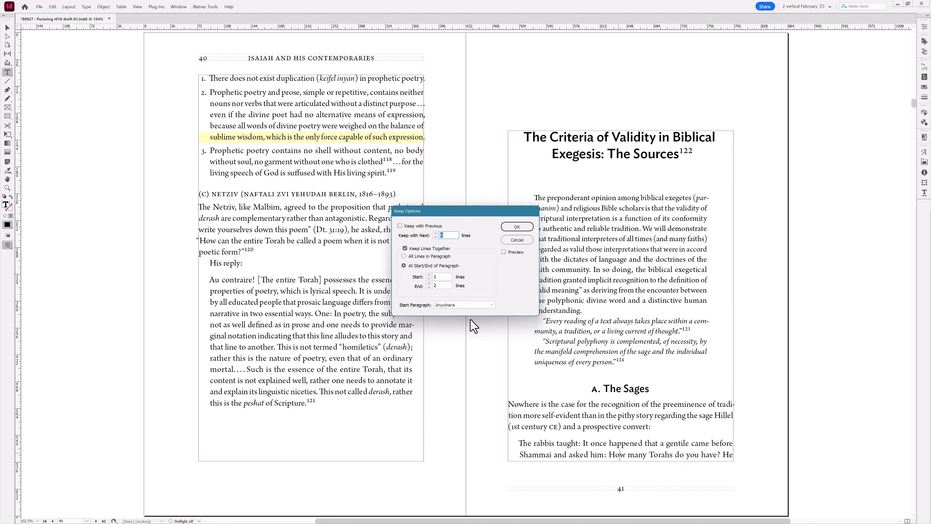
pyautogui.click(517, 241)
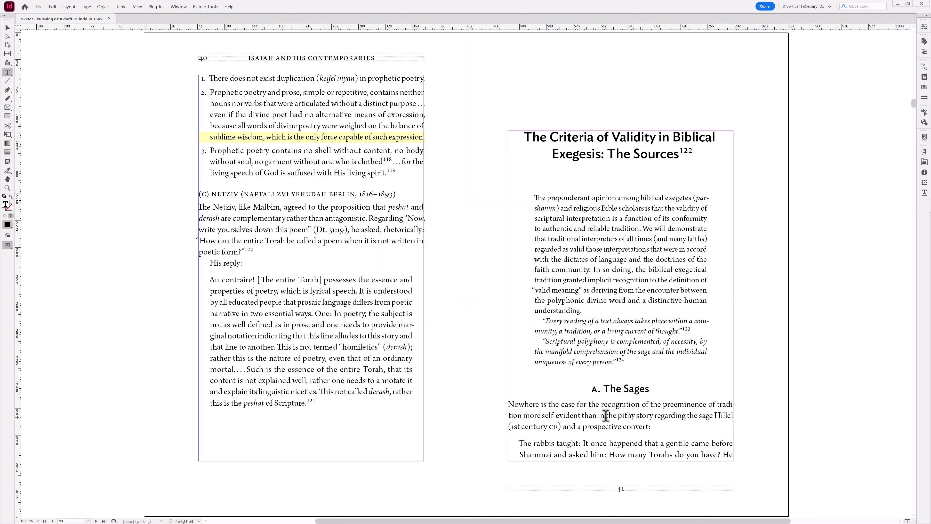
pyautogui.press('Escape')
# - Shorten the page 41 text frame by one line, then fit the frame to its content
pyautogui.moveTo(621, 461); pyautogui.dragTo(621, 453)
pyautogui.click(624, 468)
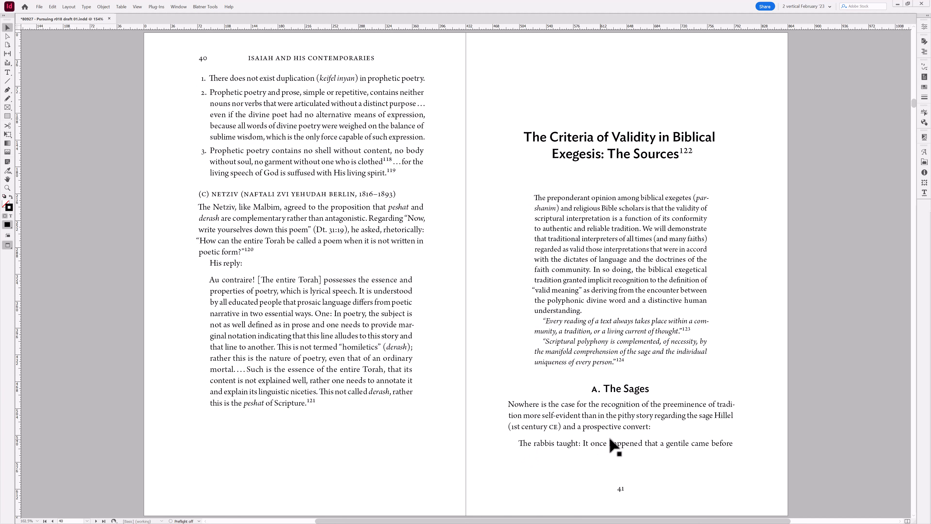
pyautogui.click(582, 446)
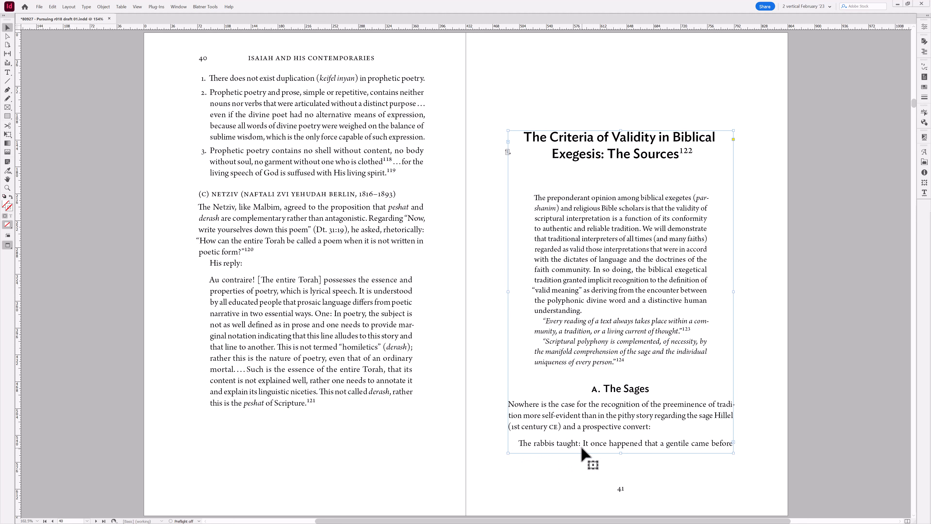
pyautogui.hotkey('ctrl', 'alt', 'c')
pyautogui.click(611, 468)
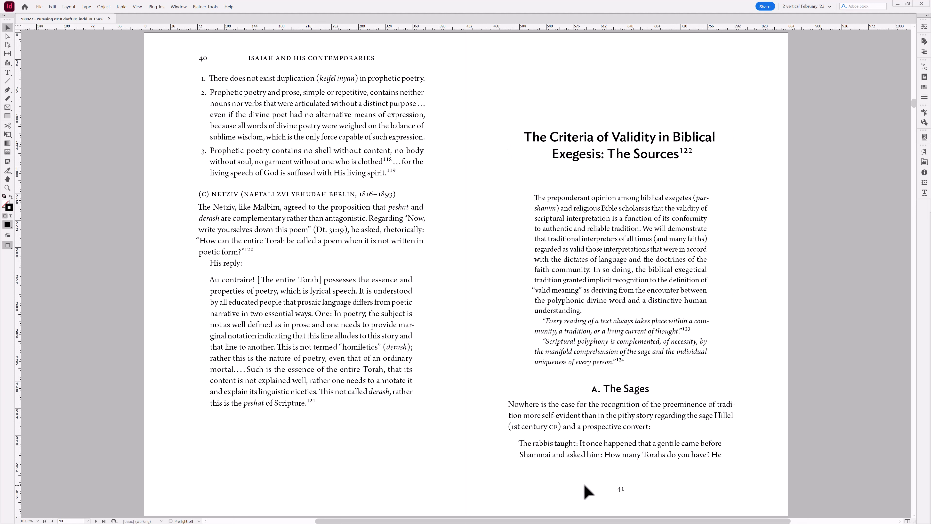
# - Page back through the spreads to pages 32–33 in preview mode
pyautogui.press('w')
pyautogui.hotkey('alt', 'pageup')
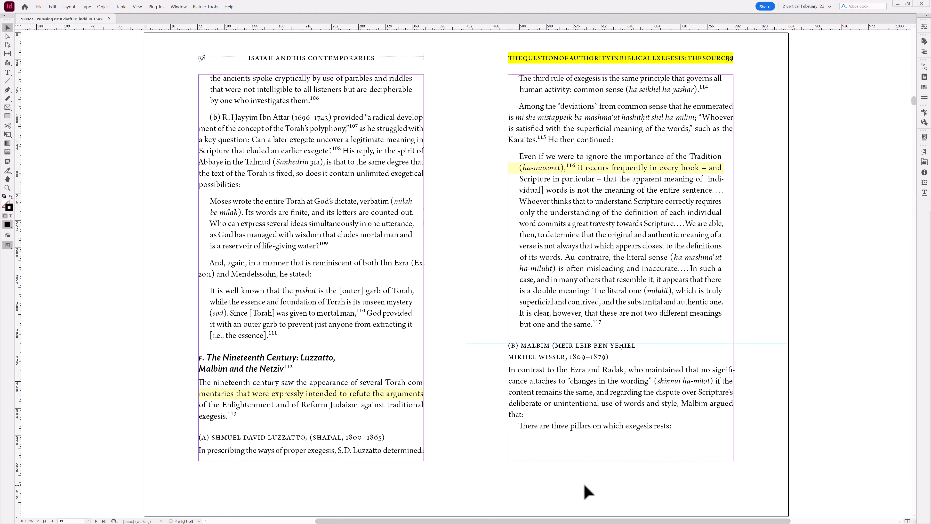
pyautogui.hotkey('alt', 'pageup')
pyautogui.hotkey('alt', 'pagedown')
pyautogui.hotkey('alt', 'pageup')
pyautogui.hotkey('alt', 'pageup')
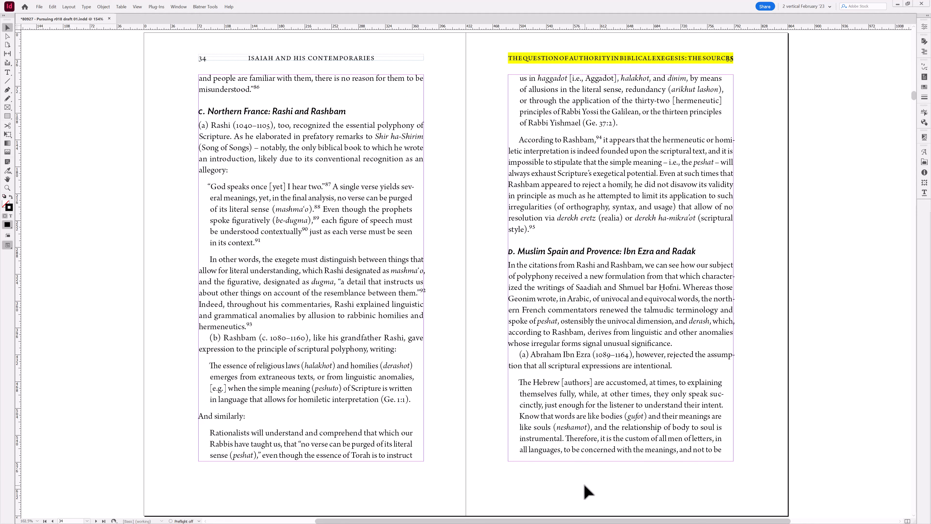
pyautogui.hotkey('alt', 'pageup')
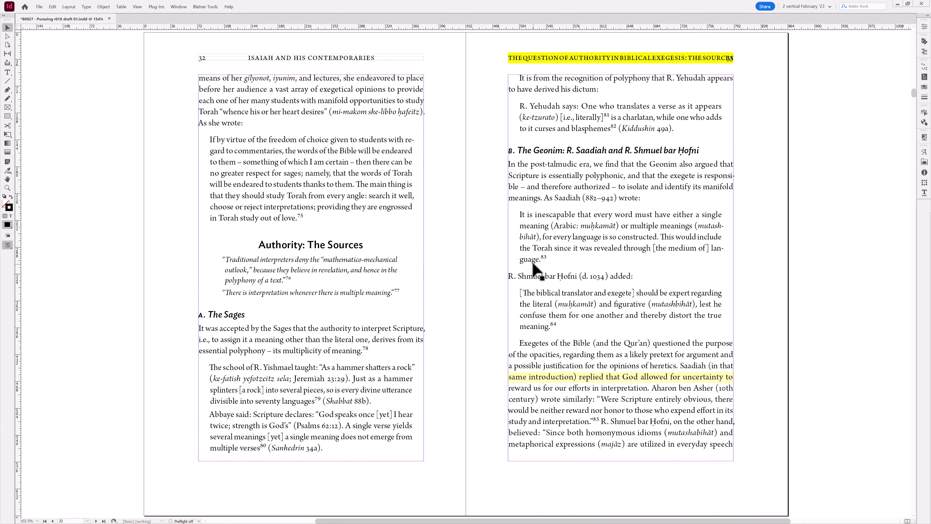
# - Place the text cursor at the end of the quotation on page 33 and leave the text
pyautogui.press('t')
pyautogui.doubleClick(531, 259)
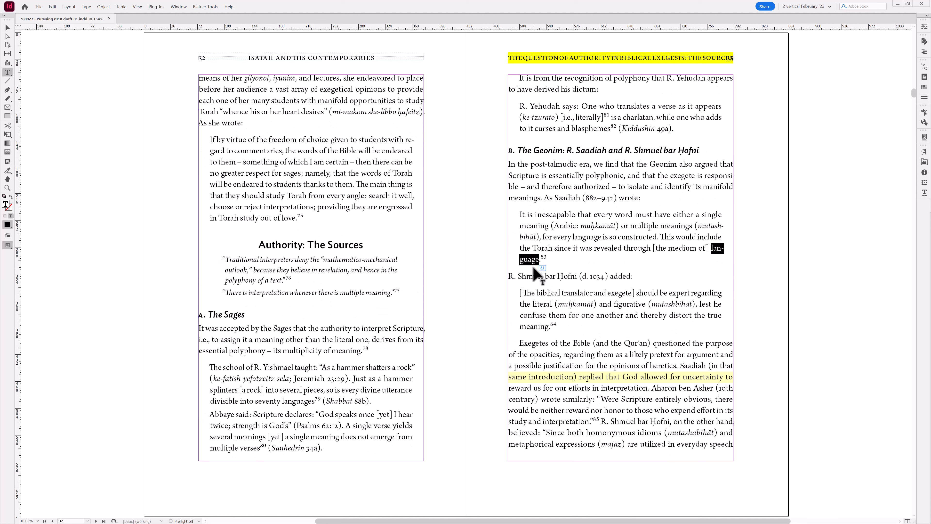
pyautogui.click(529, 261)
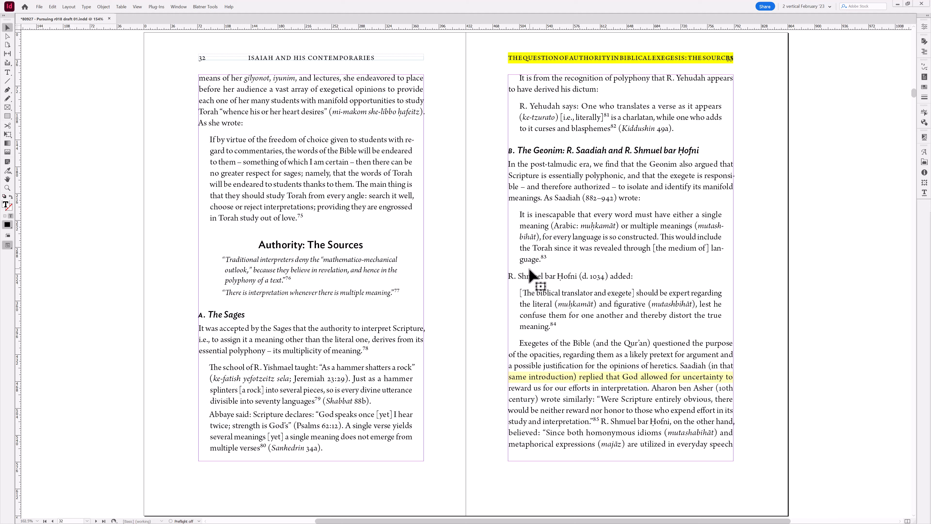
pyautogui.press('Escape')
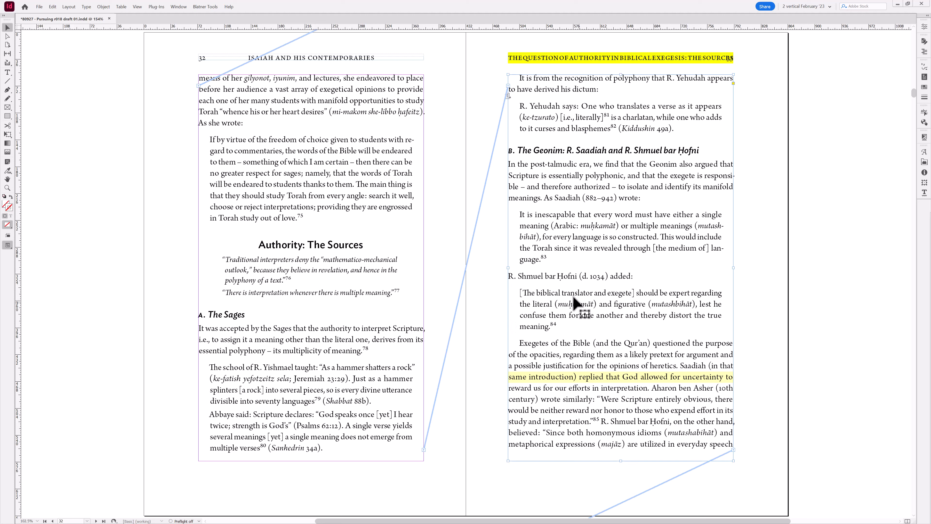
pyautogui.doubleClick(532, 260)
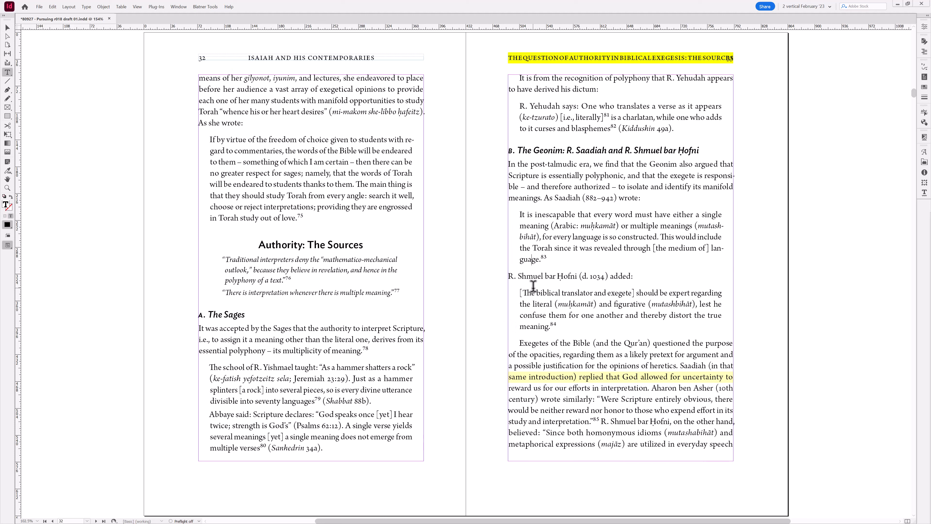
pyautogui.press('Escape')
pyautogui.click(499, 316)
# - Page forward through the spreads to pages 40–41
pyautogui.hotkey('alt', 'pagedown')
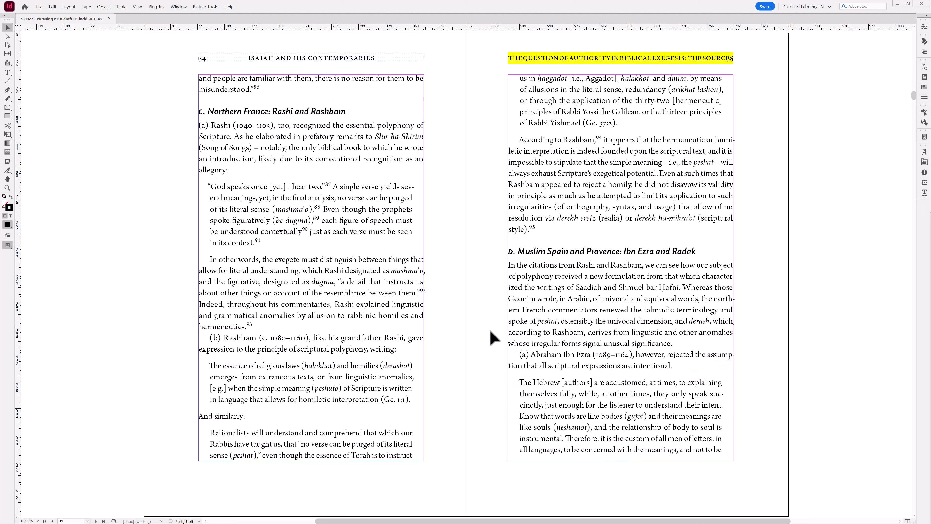
pyautogui.hotkey('alt', 'pagedown')
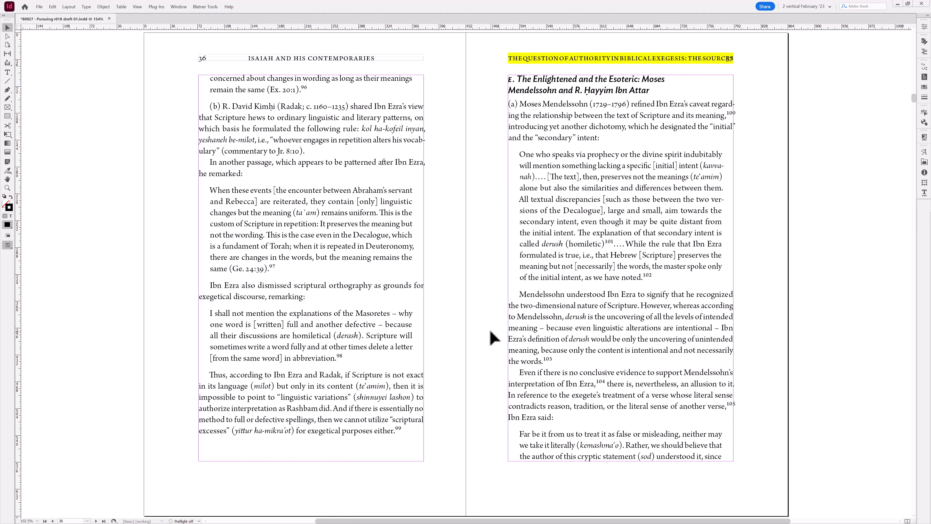
pyautogui.hotkey('alt', 'pagedown')
pyautogui.hotkey('alt', 'pagedown')
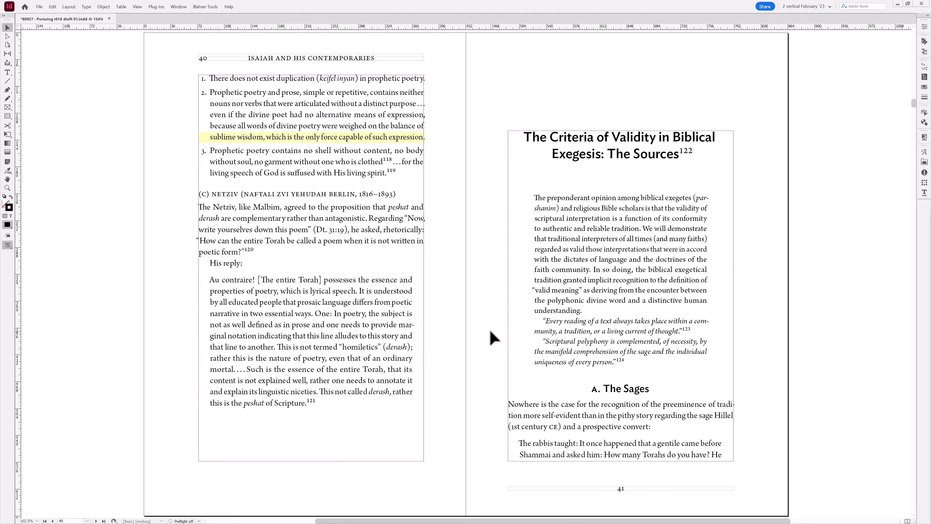
# - Draw a small rectangle over the first-line indent of the "In clarification hereof" paragraph on page 44
pyautogui.hotkey('alt', 'pagedown')
pyautogui.hotkey('alt', 'pagedown')
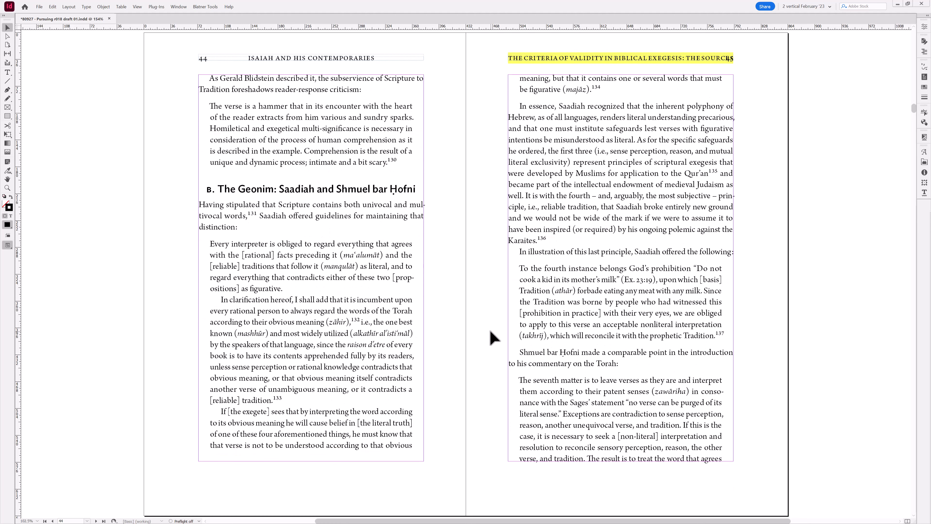
pyautogui.hotkey('ctrl', 'space')
pyautogui.moveTo(155, 229); pyautogui.dragTo(361, 445)
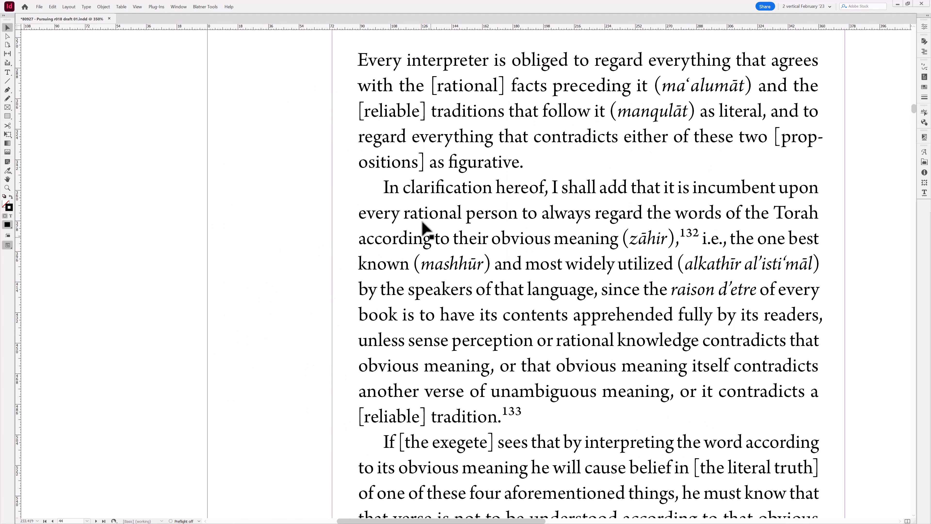
pyautogui.click(7, 117)
pyautogui.moveTo(359, 169); pyautogui.dragTo(384, 211)
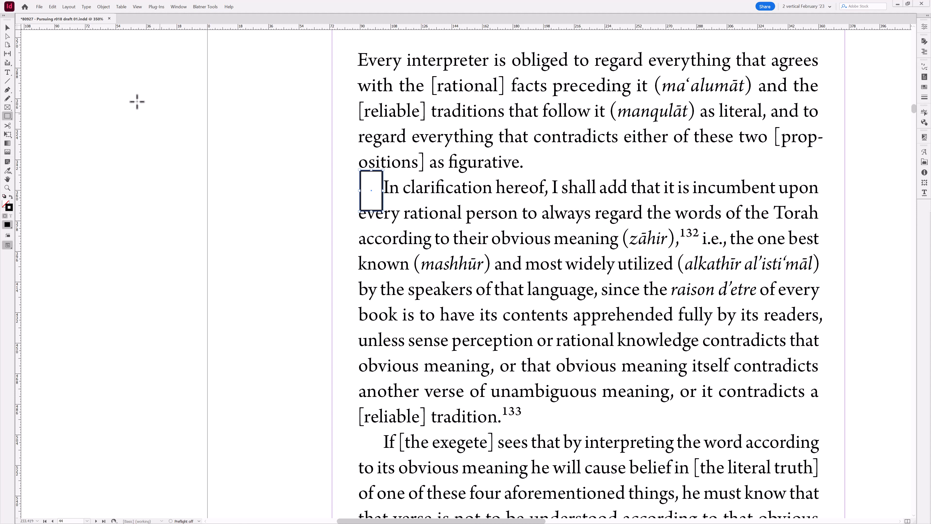
# - Fill the indent rectangle with Black at a 15% tint
pyautogui.click(8, 28)
pyautogui.click(924, 87)
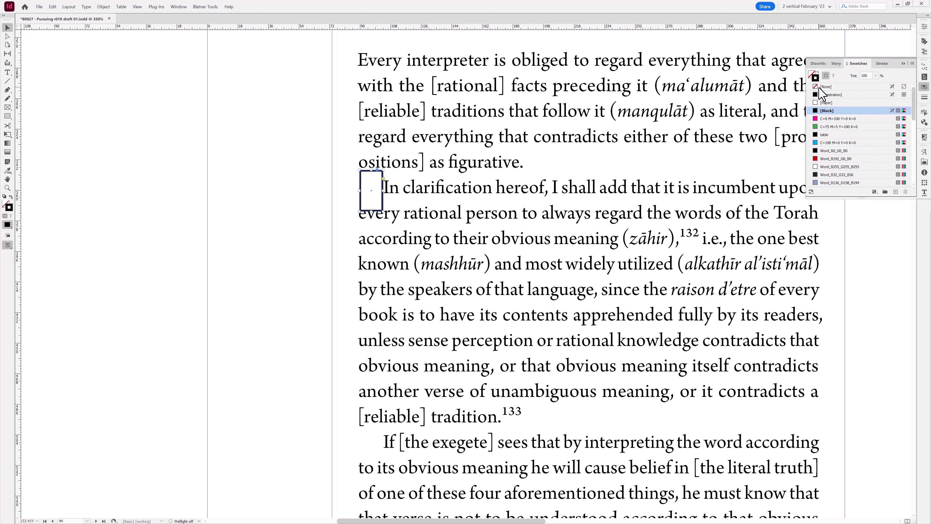
pyautogui.click(819, 87)
pyautogui.click(812, 73)
pyautogui.click(828, 111)
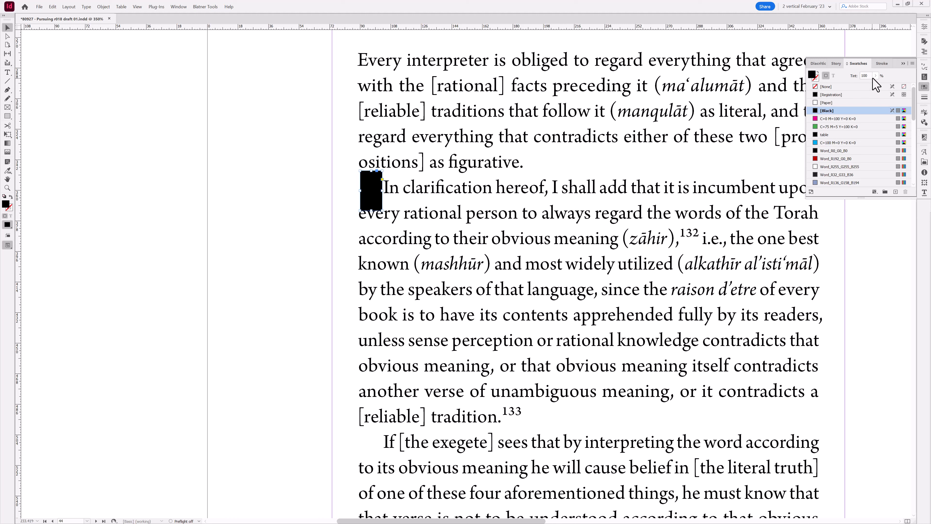
pyautogui.click(869, 75)
pyautogui.write('15')
pyautogui.press('Return')
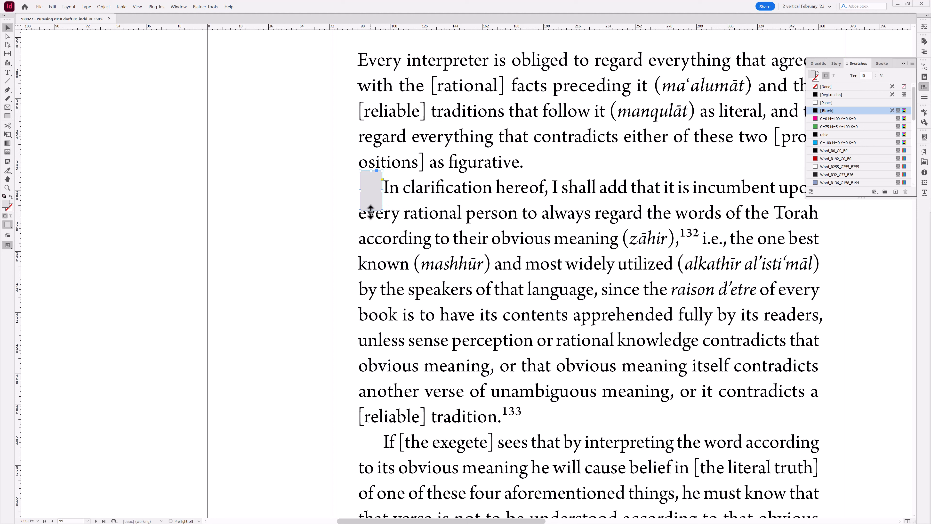
# - Shorten the rectangle's height to about one text line
pyautogui.moveTo(371, 211); pyautogui.dragTo(373, 180)
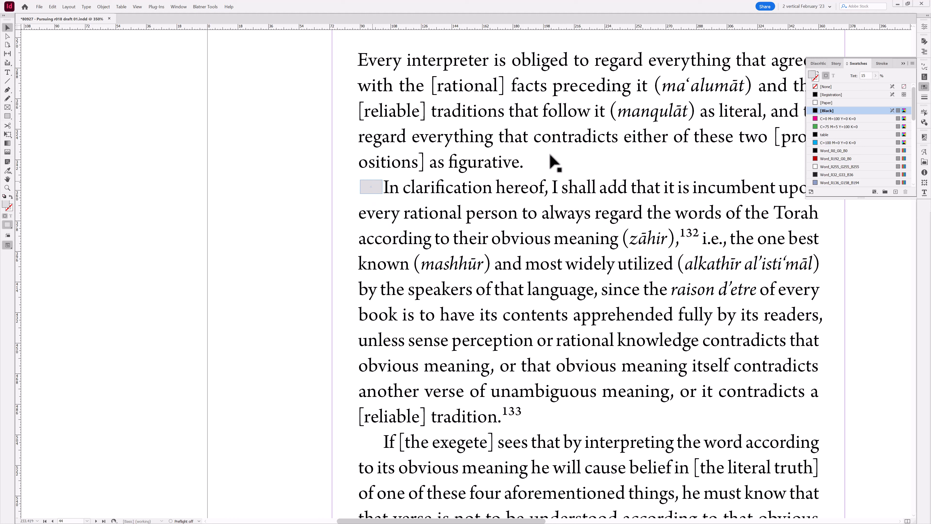
pyautogui.click(924, 86)
pyautogui.click(231, 306)
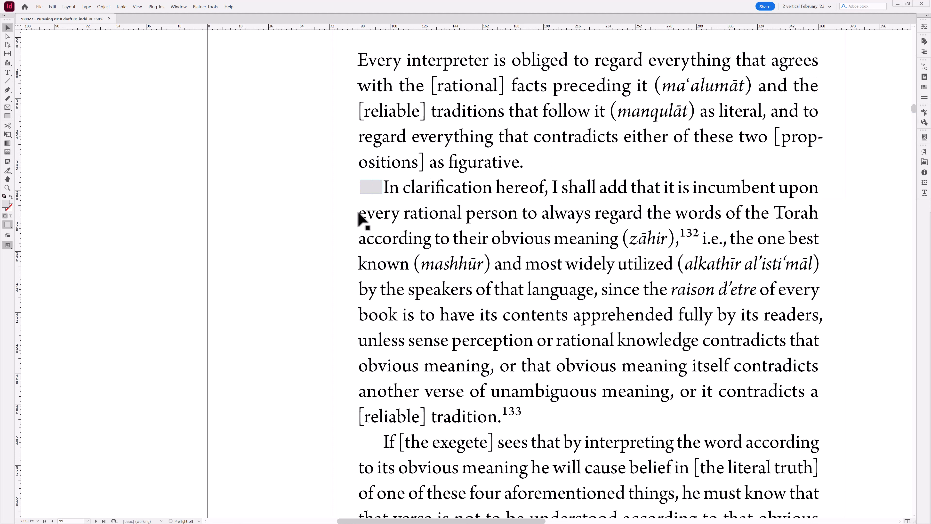
# - Delete the indent rectangle
pyautogui.doubleClick(411, 187)
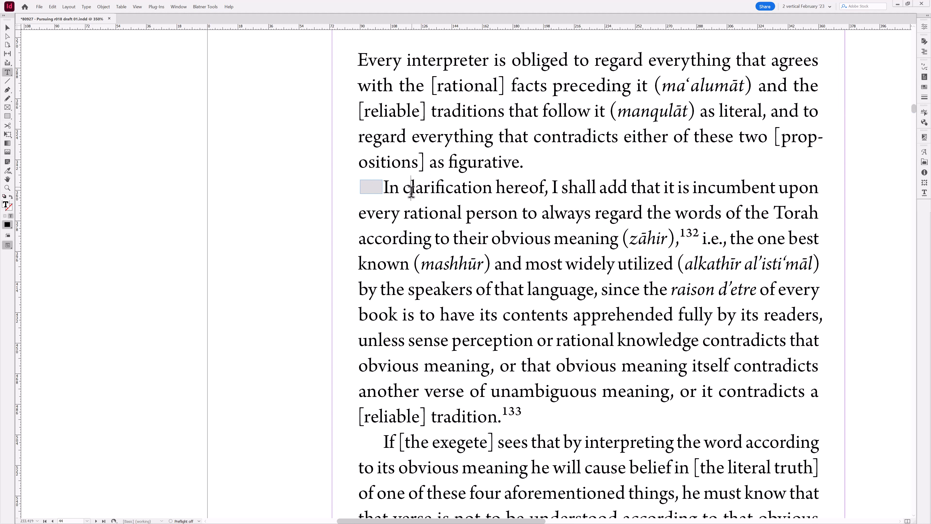
pyautogui.press('Escape')
pyautogui.click(372, 188)
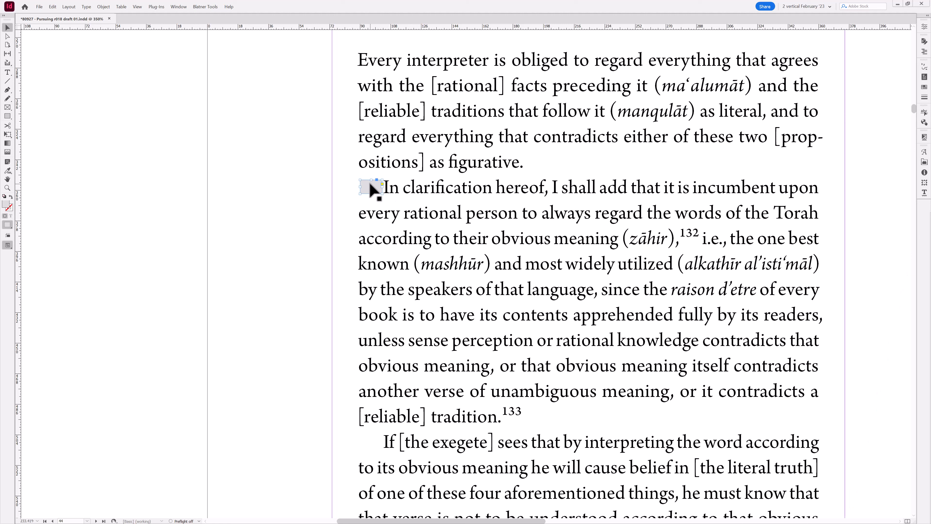
pyautogui.press('Delete')
pyautogui.hotkey('ctrl', 'alt', '0')
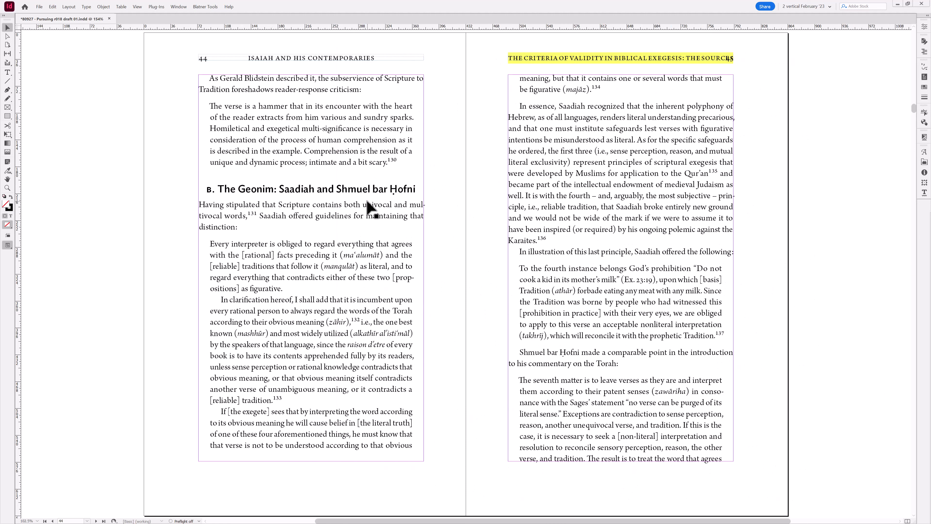
# - Move the small gray rectangle from the gutter onto page 33 just below the end of the Saadiah quotation
pyautogui.hotkey('alt', 'pageup')
pyautogui.hotkey('alt', 'pageup')
pyautogui.hotkey('alt', 'pageup')
pyautogui.hotkey('alt', 'pageup')
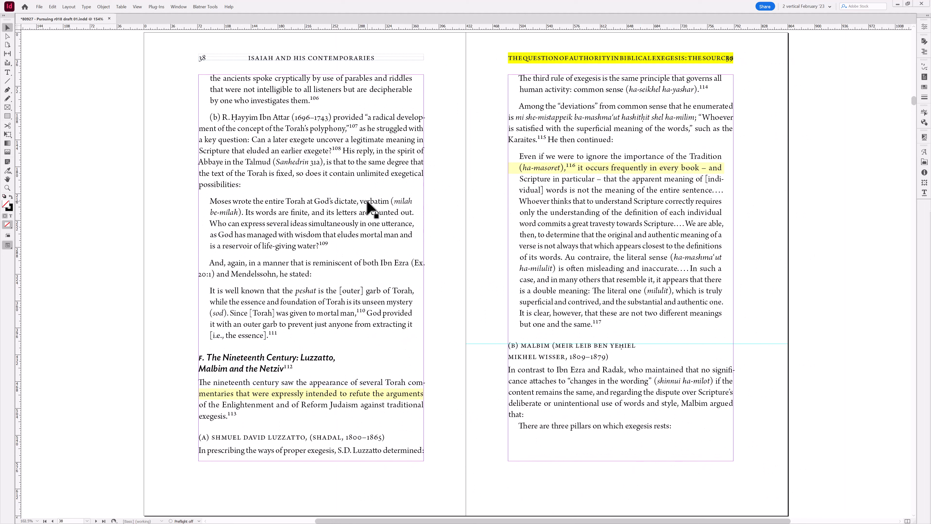
pyautogui.hotkey('alt', 'pageup')
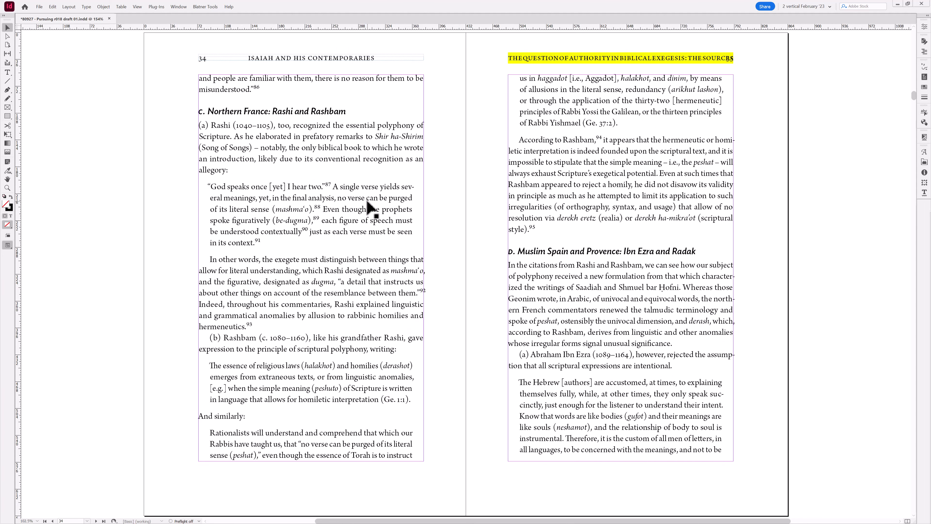
pyautogui.hotkey('alt', 'pageup')
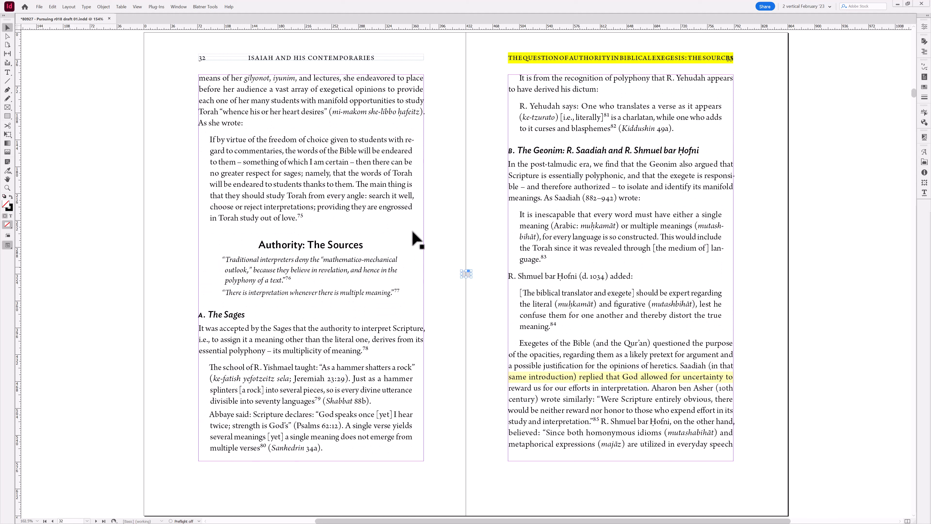
pyautogui.click(474, 272)
pyautogui.moveTo(467, 275); pyautogui.dragTo(524, 266)
# - Adjust the rectangle's size slightly so it fits the space between the quotation and the next paragraph
pyautogui.hotkey('ctrl', 'space')
pyautogui.moveTo(484, 223); pyautogui.dragTo(588, 320)
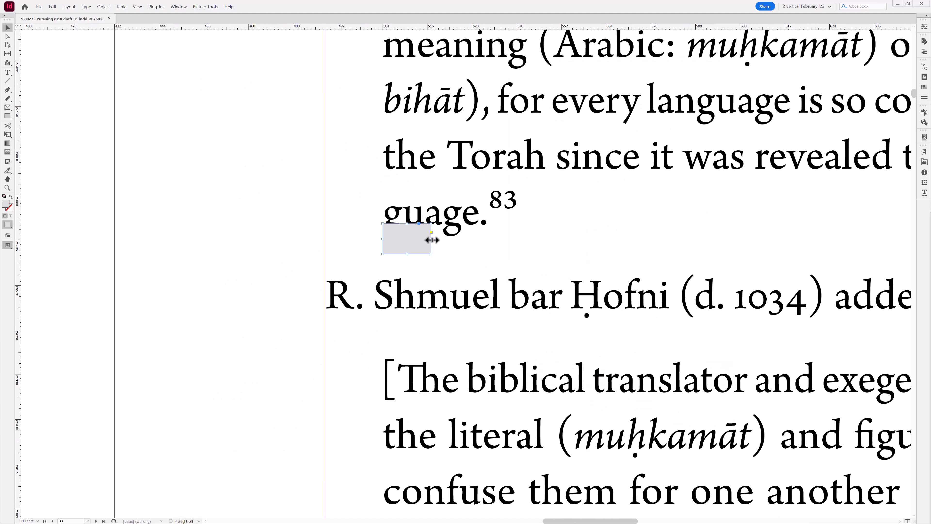
pyautogui.moveTo(431, 239)
pyautogui.mouseDown()
pyautogui.moveTo(447, 241)
pyautogui.moveTo(430, 245)
pyautogui.mouseUp()
pyautogui.hotkey('ctrl', 'alt', '0')
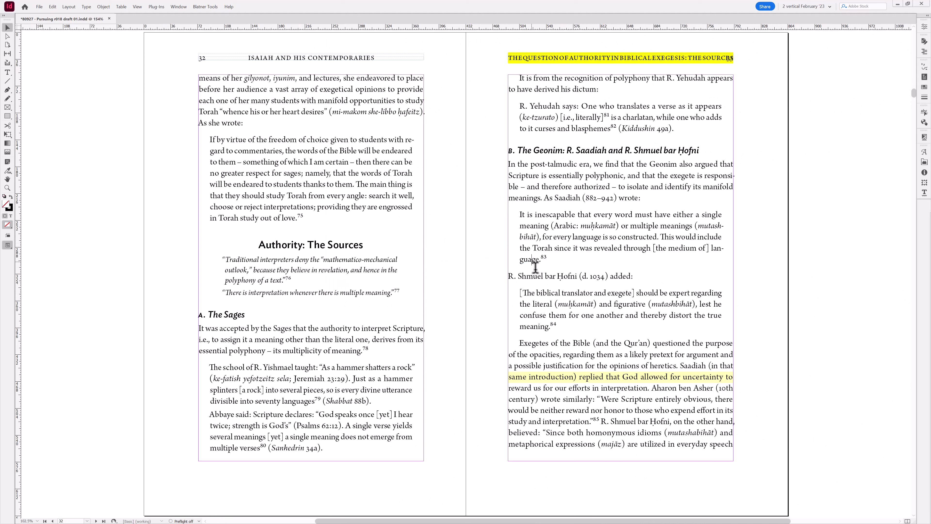
# - Run the Stream Deck paragraph scripts on the "Exegetes of the Bible" paragraph on page 33
pyautogui.click(521, 295)
pyautogui.click(489, 314)
pyautogui.doubleClick(582, 387)
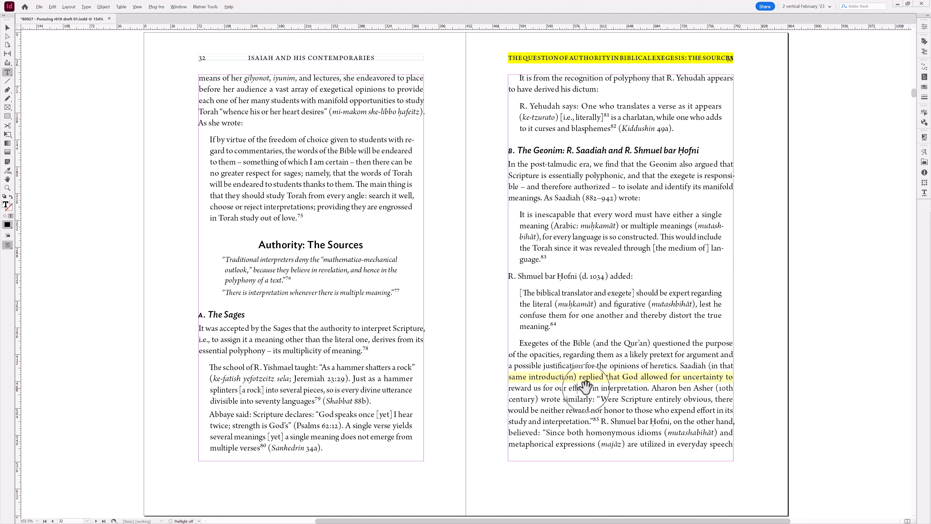
pyautogui.hotkey('ctrl', 'alt', 'shift', 'h')
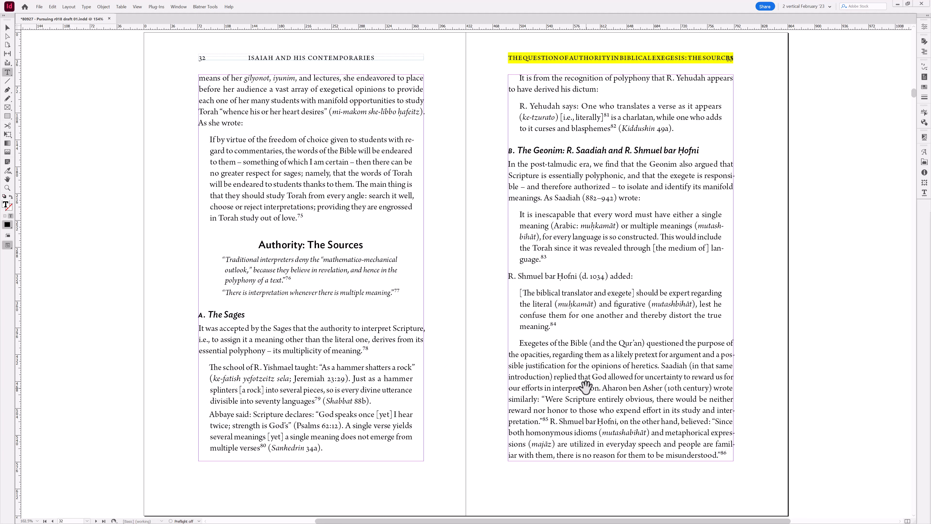
pyautogui.hotkey('ctrl', 'alt', 'shift', 't')
pyautogui.hotkey('ctrl', 'alt', 'shift', 't')
# - Open the paragraph's Hyphenation Settings to review them, and cancel
pyautogui.hotkey('ctrl', 'alt', 'shift', 'h')
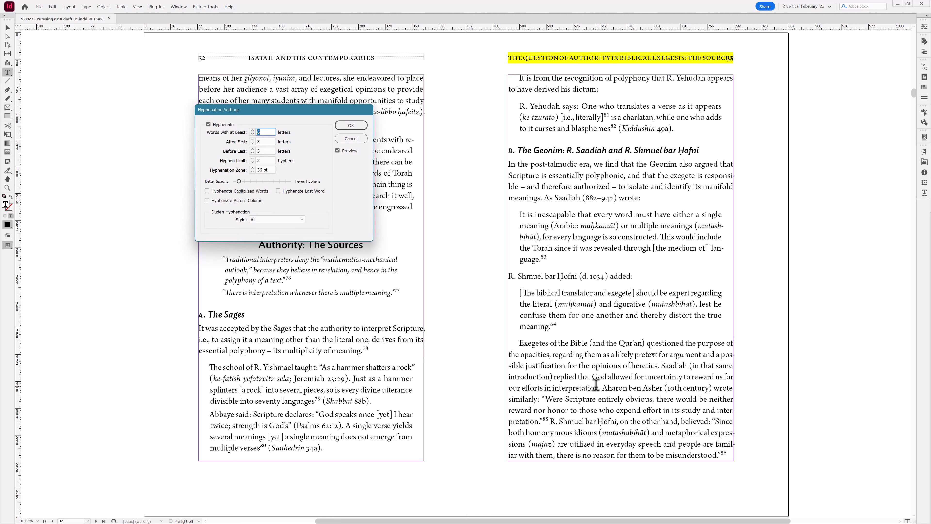
pyautogui.click(354, 140)
pyautogui.press('Escape')
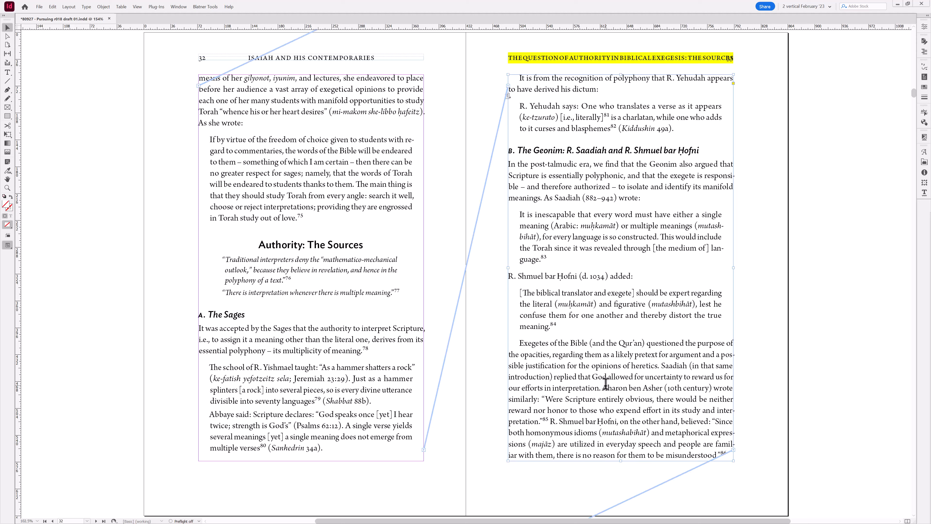
# - Tighten the tracking of "The nineteenth century saw…" paragraph on page 38
pyautogui.hotkey('alt', 'pagedown')
pyautogui.hotkey('alt', 'pagedown')
pyautogui.hotkey('alt', 'pagedown')
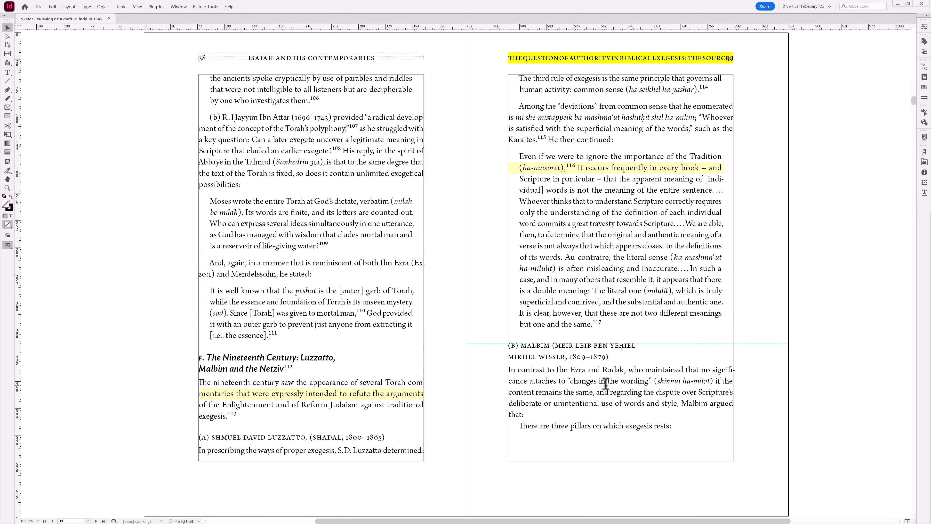
pyautogui.doubleClick(319, 394)
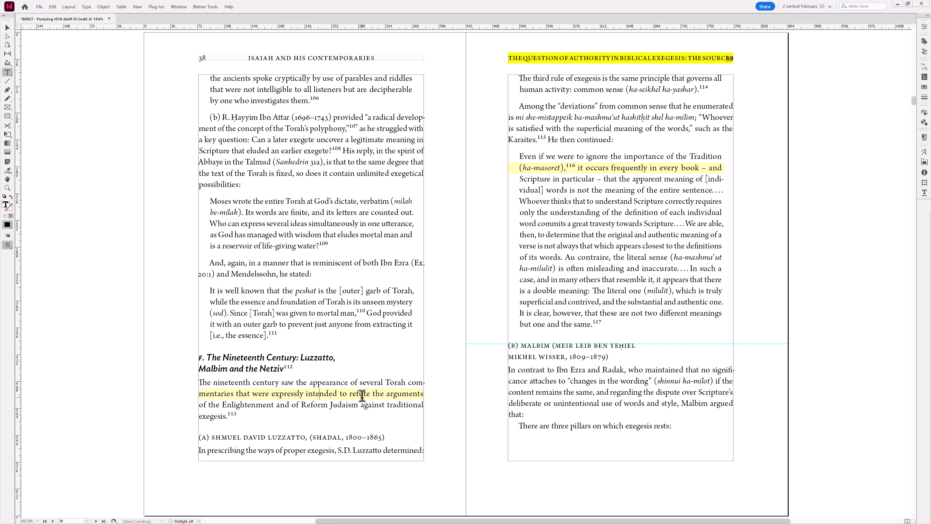
pyautogui.hotkey('alt', 'Left')
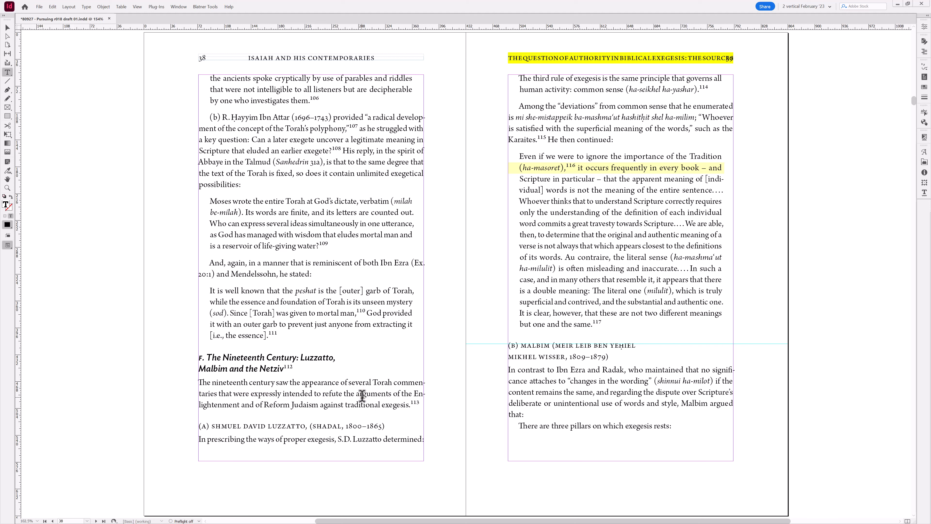
pyautogui.hotkey('alt', 'Right')
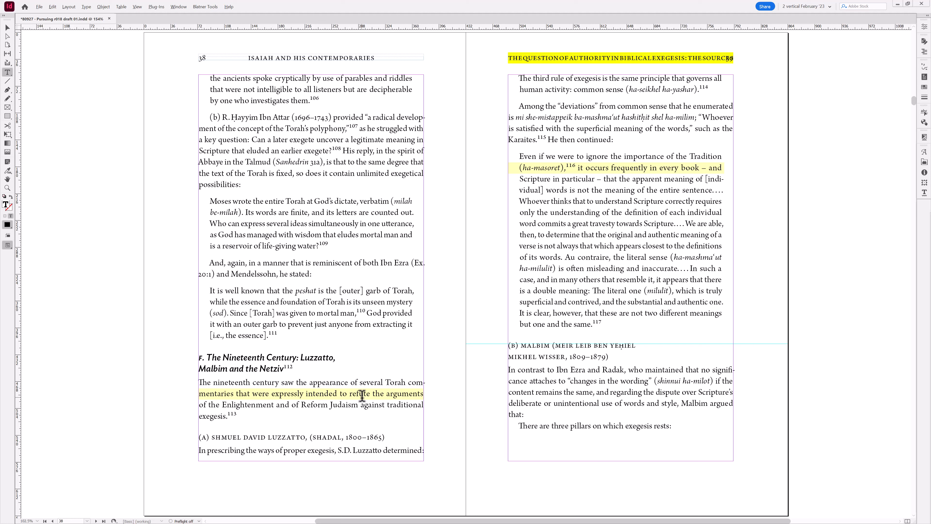
pyautogui.hotkey('alt', 'Left')
pyautogui.press('Escape')
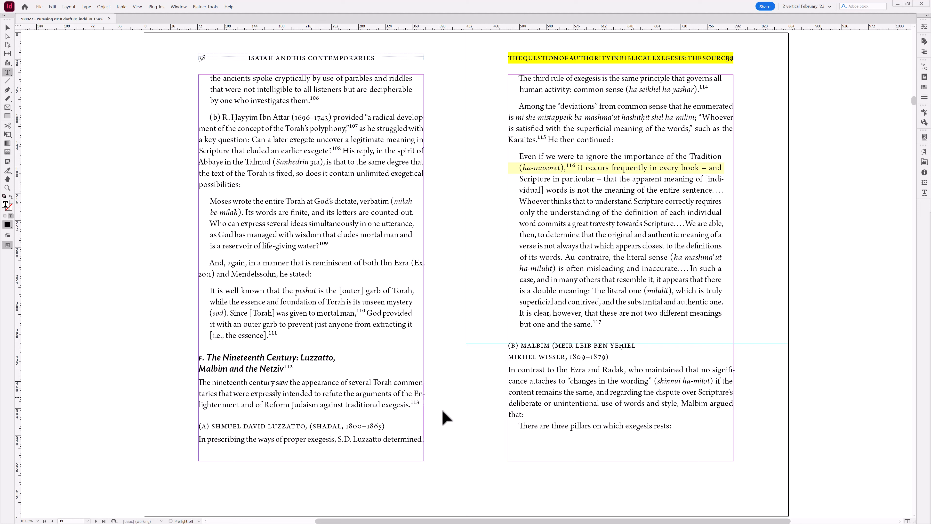
# - Tighten the tracking of the "Even if we were to ignore" block quotation on page 39
pyautogui.click(442, 411)
pyautogui.press('t')
pyautogui.hotkey('alt', 'Left')
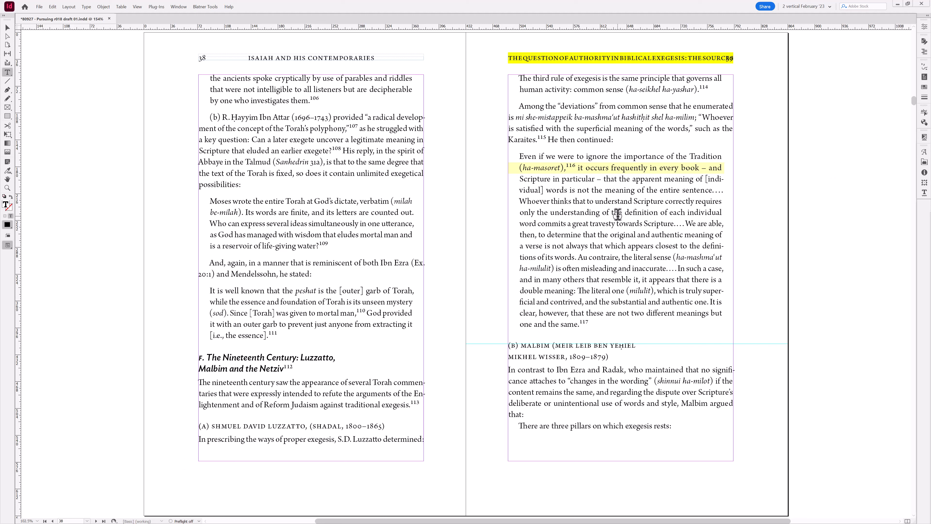
# - Review the quotation's Hyphenation Settings without changing them, and run the paragraph-adjust script on it
pyautogui.hotkey('ctrl', 'alt', 'shift', 'h')
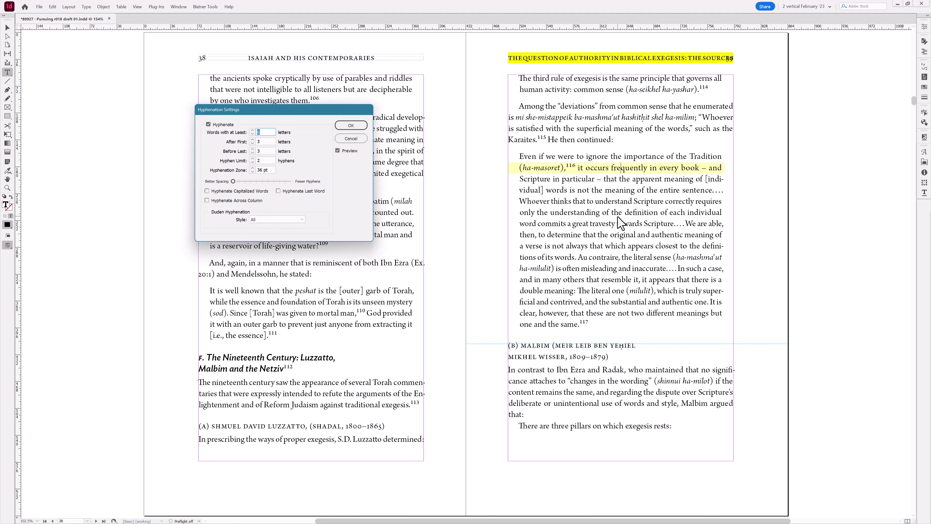
pyautogui.click(351, 138)
pyautogui.hotkey('ctrl', 'alt', 'shift', 't')
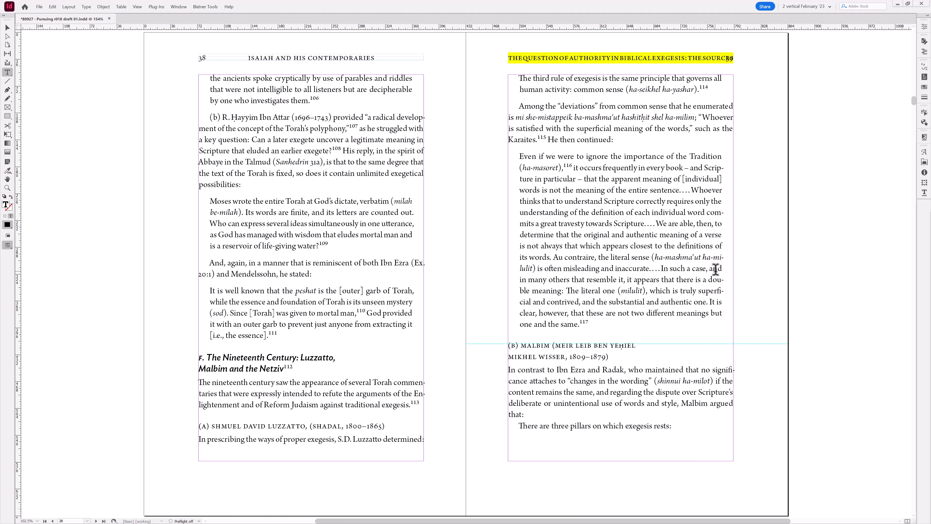
# - Insert a discretionary hyphen into "ha-milulit" in the page 39 quotation
pyautogui.hotkey('ctrl', 'shift', '-')
pyautogui.hotkey('ctrl', 'z')
pyautogui.hotkey('ctrl', 'shift', '-')
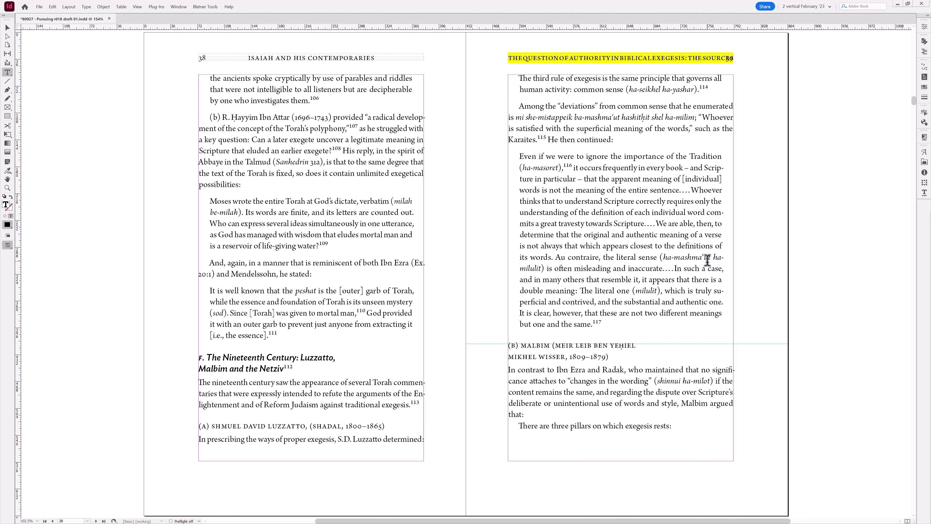
pyautogui.hotkey('ctrl', 'z')
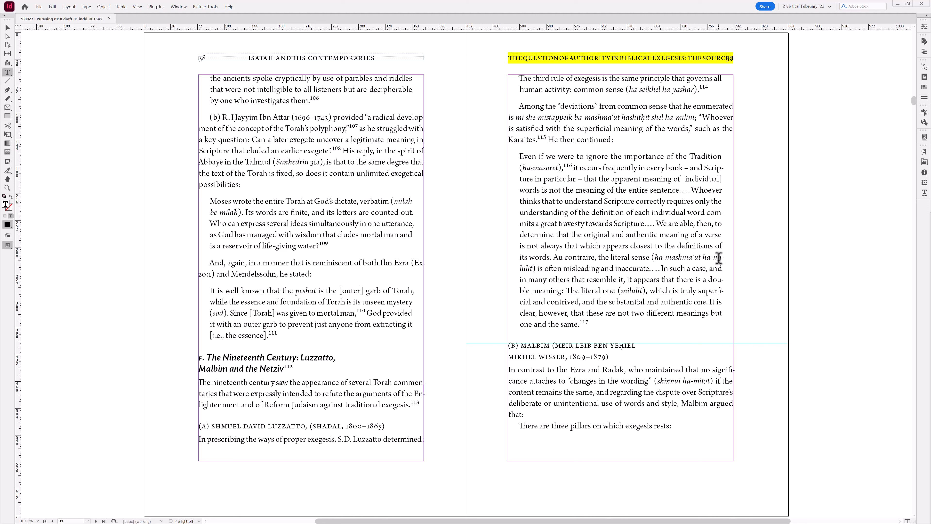
pyautogui.hotkey('ctrl', 'shift', 'z')
pyautogui.press('Escape')
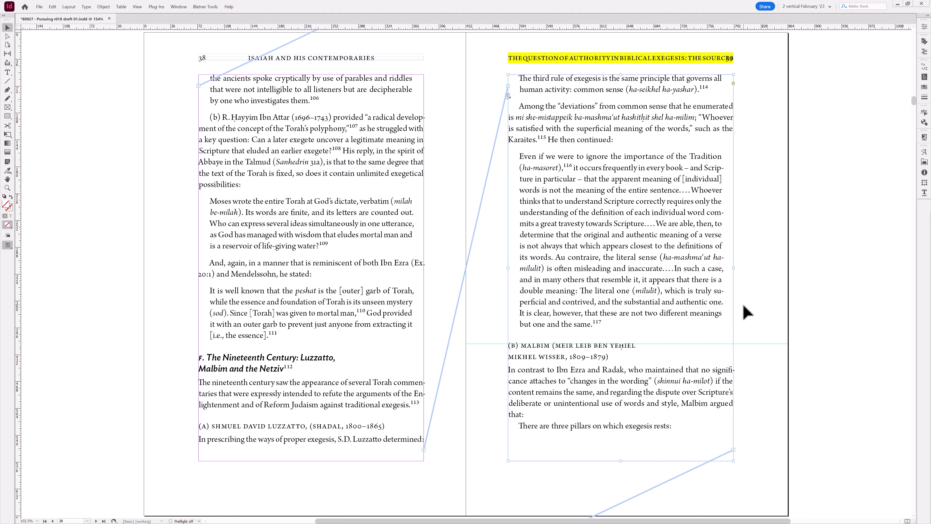
# - Run the paragraph-adjust script on numbered item 2 on page 40
pyautogui.click(743, 306)
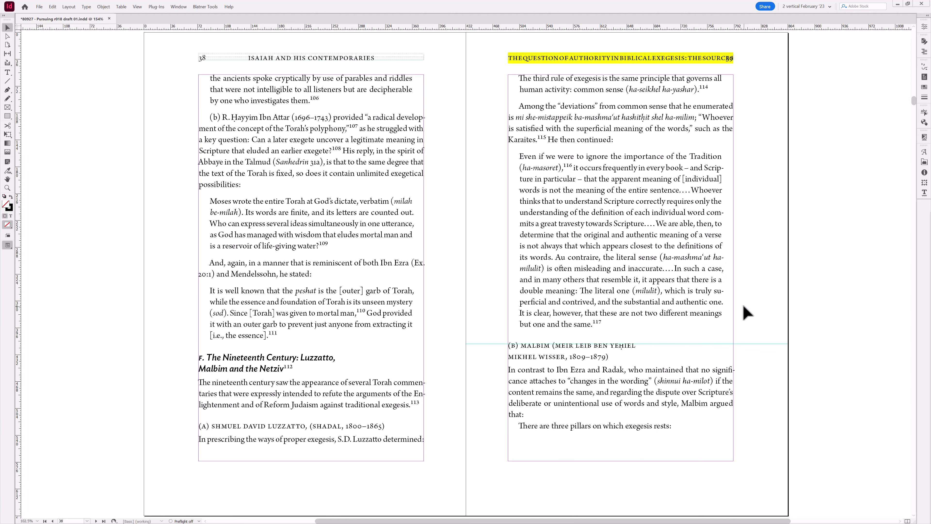
pyautogui.hotkey('shift', 'pagedown')
pyautogui.doubleClick(334, 129)
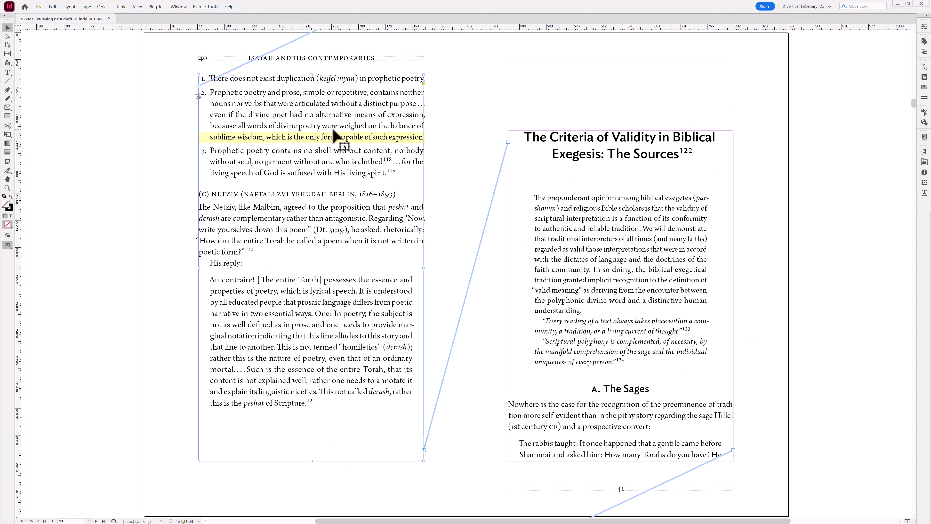
pyautogui.hotkey('ctrl', 'alt', 'shift', 't')
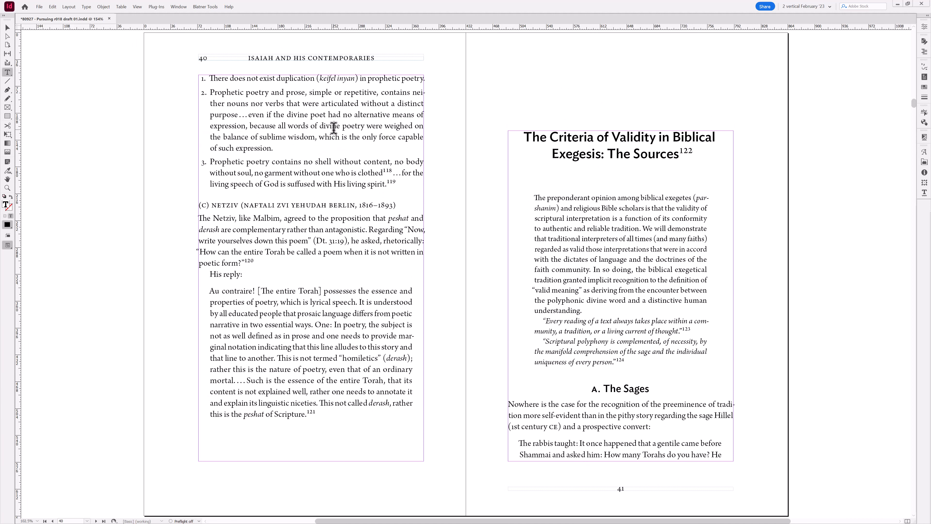
pyautogui.hotkey('ctrl', 'z')
pyautogui.hotkey('ctrl', 'shift', 'z')
pyautogui.press('Escape')
# - Page forward to pages 42–43
pyautogui.hotkey('alt', 'pagedown')
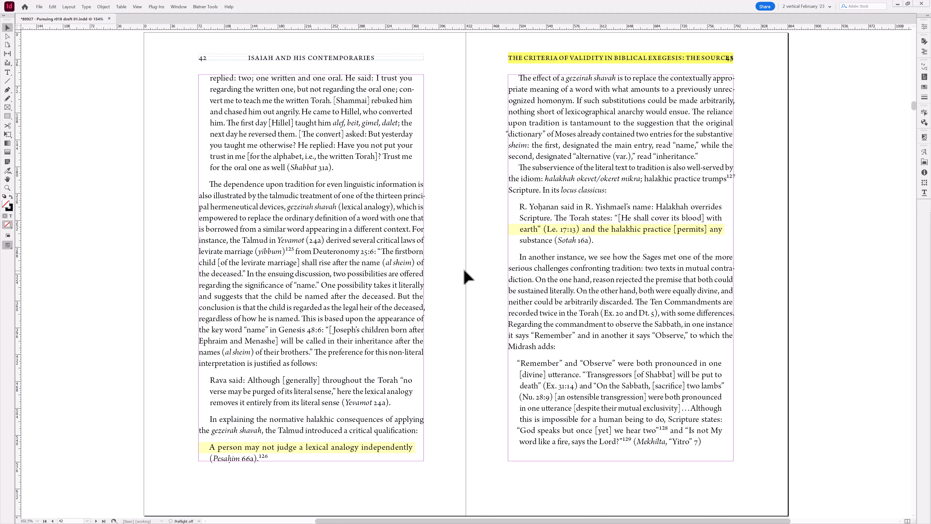
# - Review the Composition preferences' highlight and text wrap options, then close the dialog without changes
pyautogui.hotkey('ctrl', 'k')
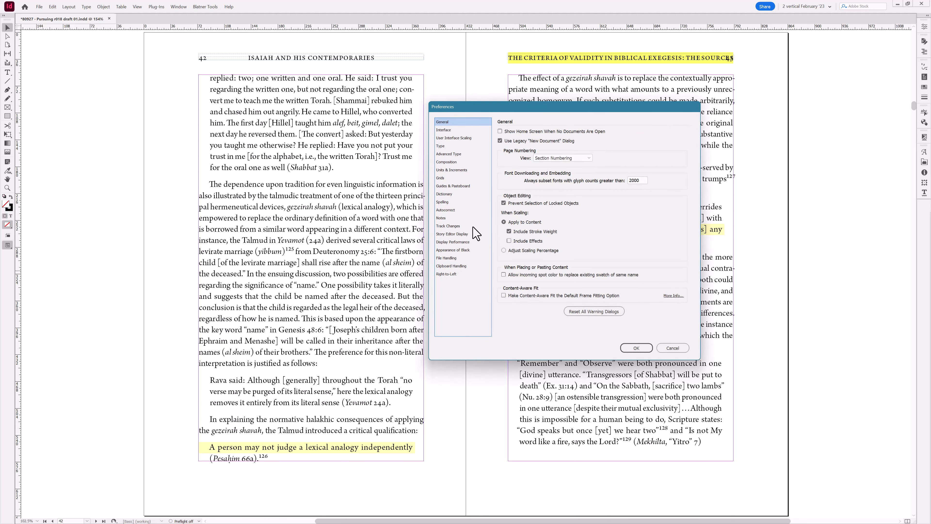
pyautogui.click(465, 162)
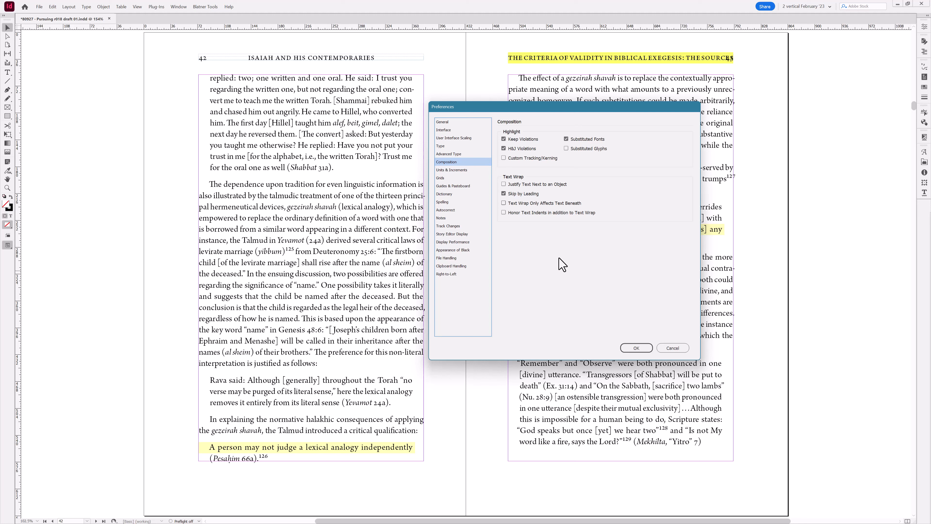
pyautogui.click(672, 348)
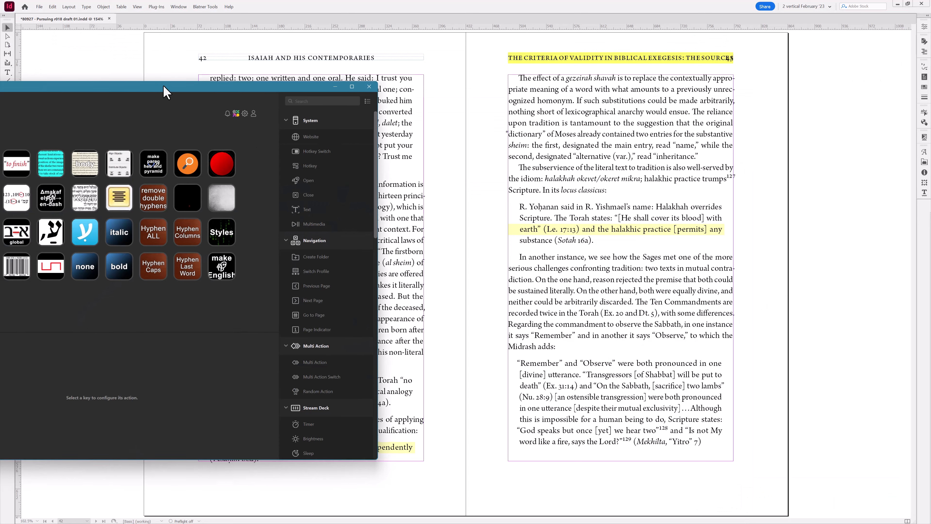
# - Open Stream Deck and inspect the hyphenation key actions in the Stream Deck XL InDesign profile
pyautogui.moveTo(164, 92); pyautogui.dragTo(476, 76)
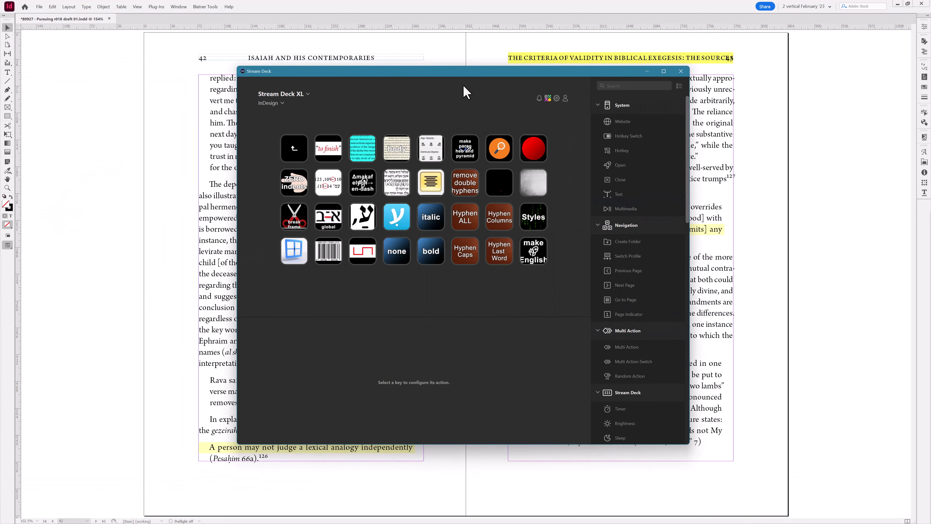
pyautogui.click(472, 190)
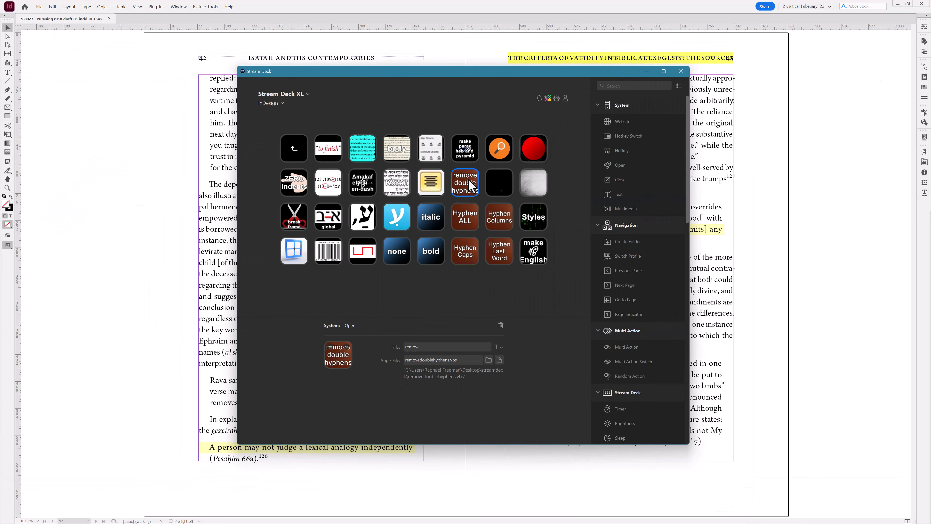
pyautogui.click(473, 218)
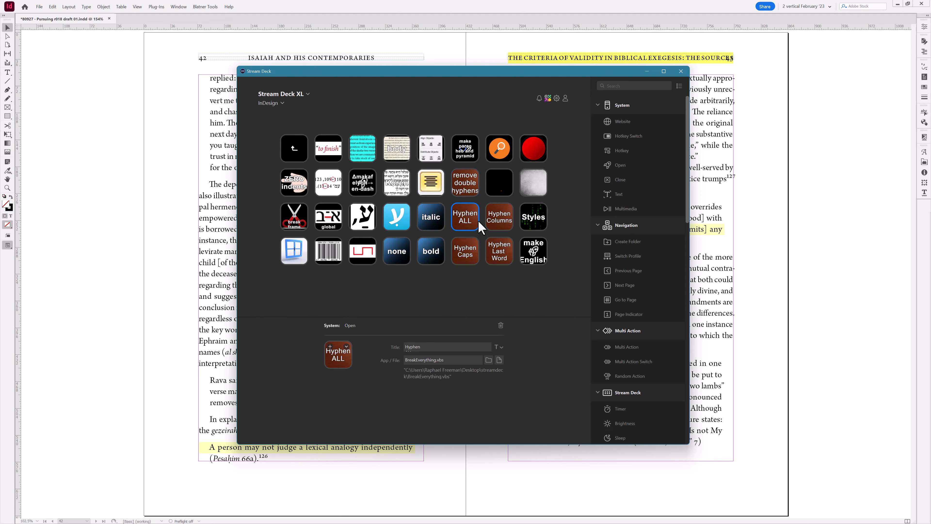
pyautogui.click(496, 231)
pyautogui.click(466, 249)
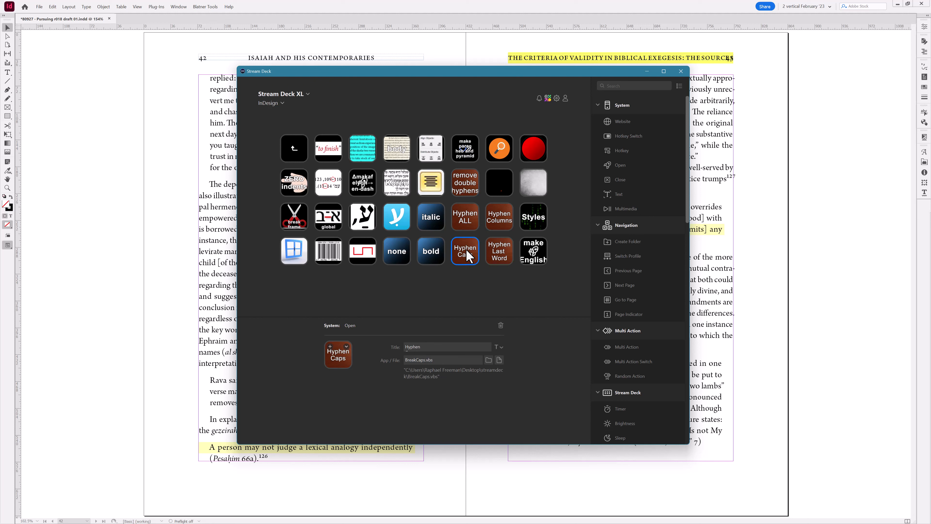
pyautogui.click(493, 252)
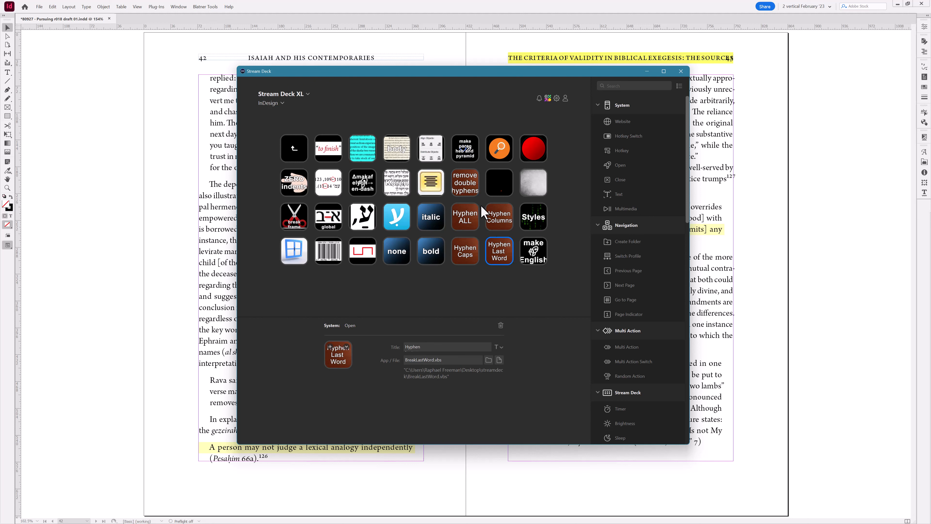
# - Switch to another Stream Deck XL profile page and inspect the highlight yellow on-off key's script
pyautogui.click(284, 99)
pyautogui.click(333, 129)
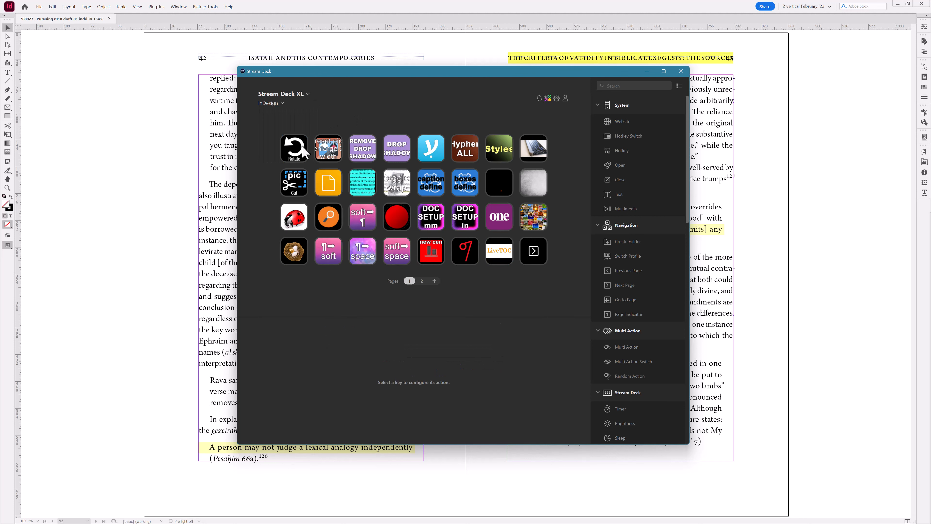
pyautogui.click(332, 185)
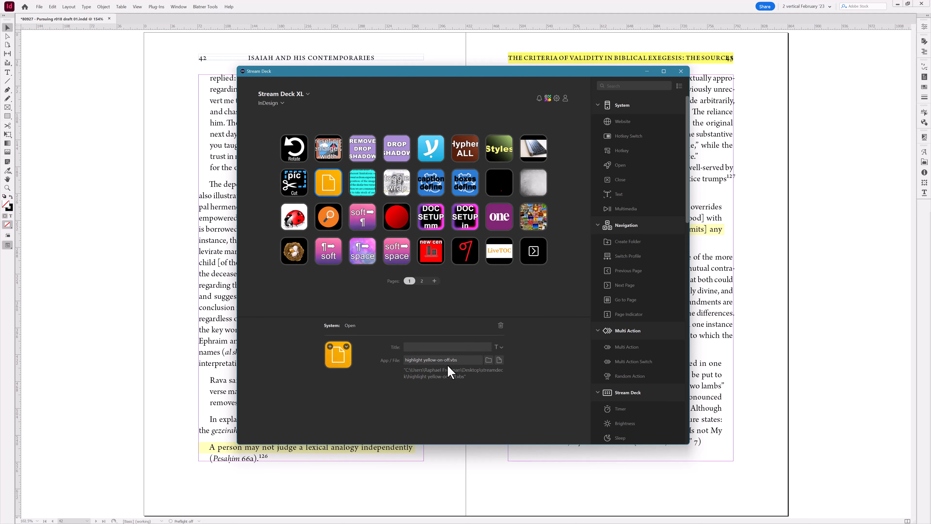
# - Browse the clients, left, right and Stream Deck XL device layouts in Stream Deck
pyautogui.click(288, 95)
pyautogui.click(282, 125)
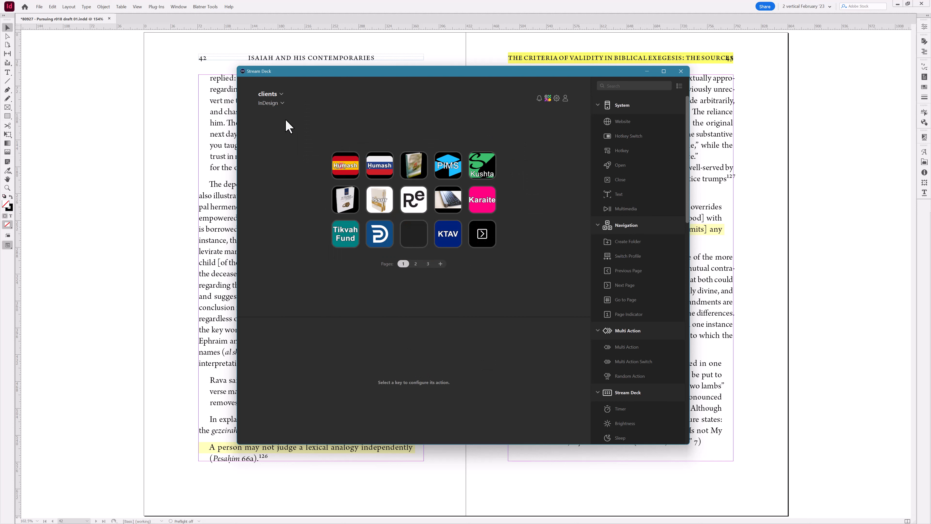
pyautogui.click(275, 94)
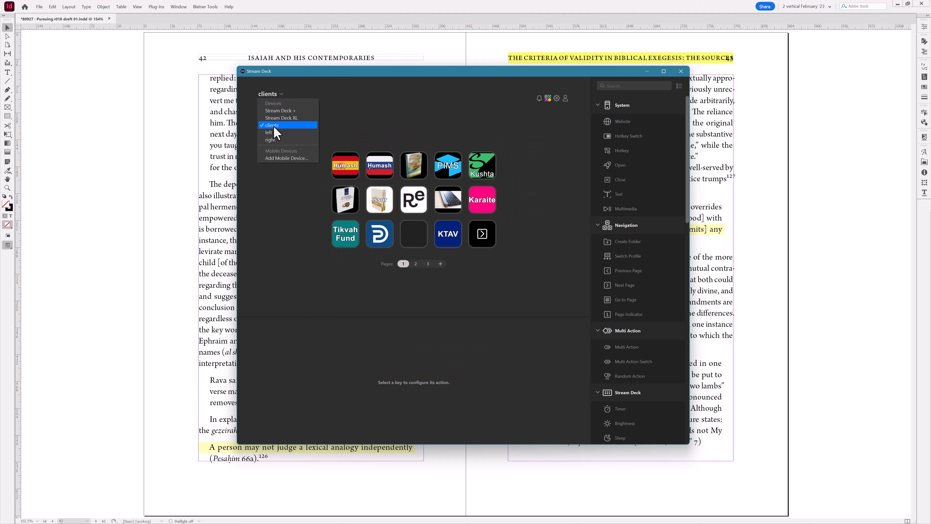
pyautogui.click(272, 133)
pyautogui.click(266, 94)
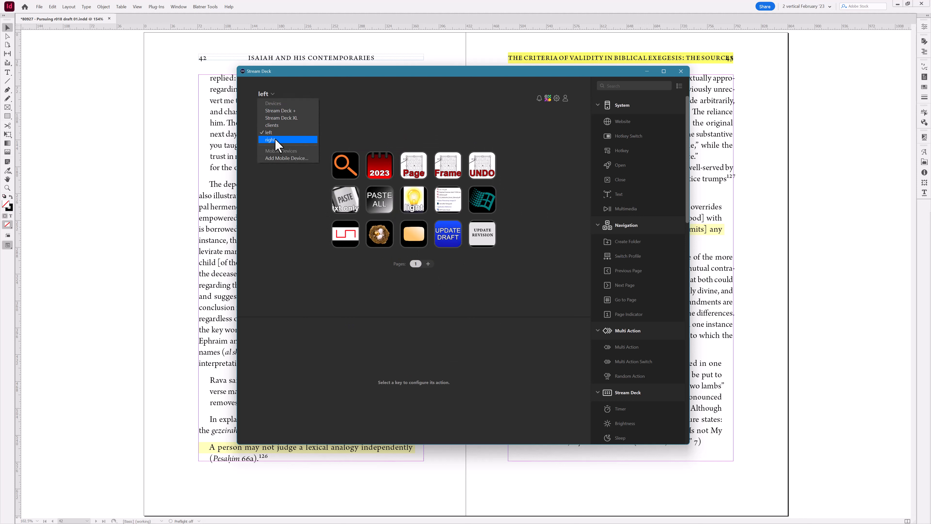
pyautogui.click(272, 139)
pyautogui.click(267, 94)
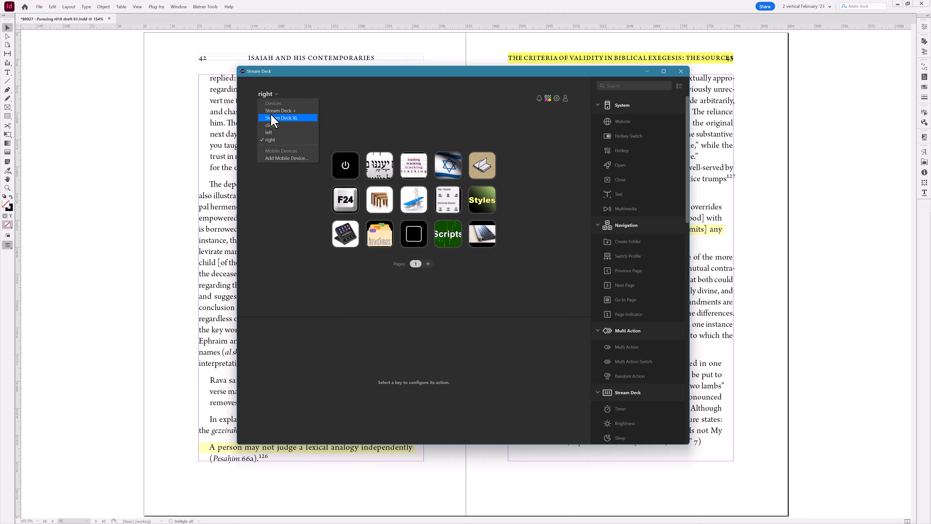
pyautogui.click(273, 118)
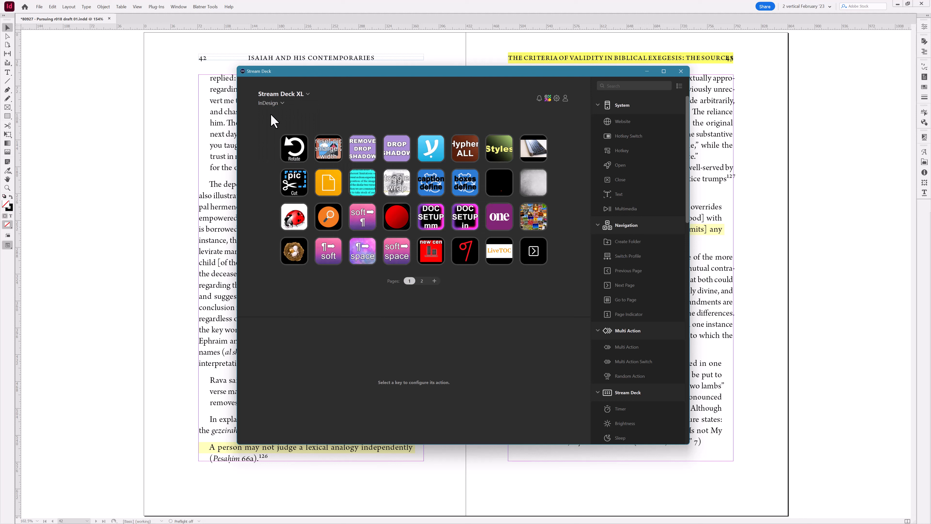
# - Switch to the Stream Deck + device and open the fourth dial's dial stack
pyautogui.click(273, 96)
pyautogui.click(300, 126)
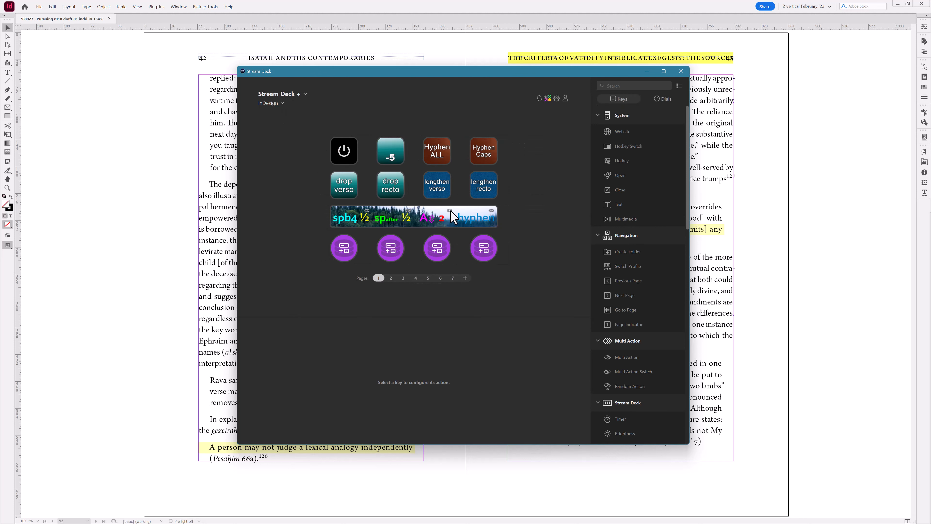
pyautogui.click(481, 231)
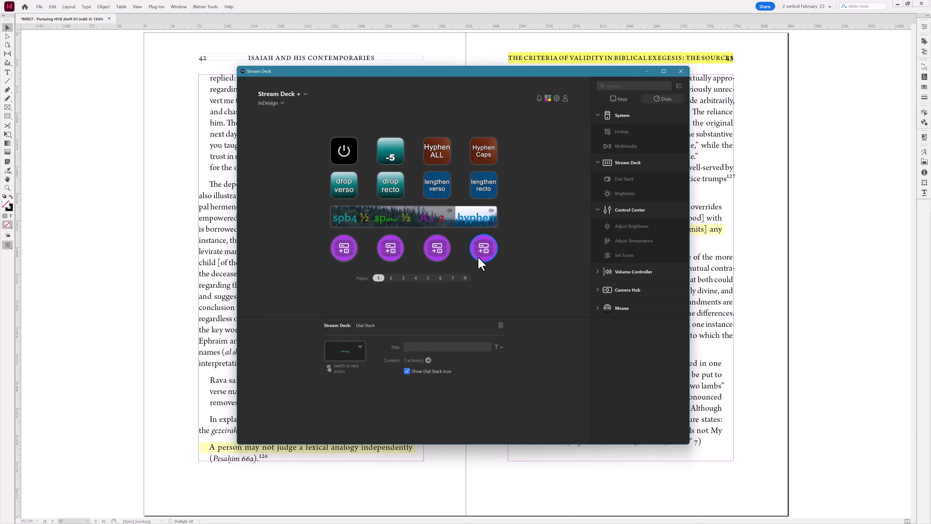
pyautogui.doubleClick(481, 253)
# - Inspect the dial stack's tracking, hyphenation and third hotkey actions, then close Stream Deck
pyautogui.click(298, 132)
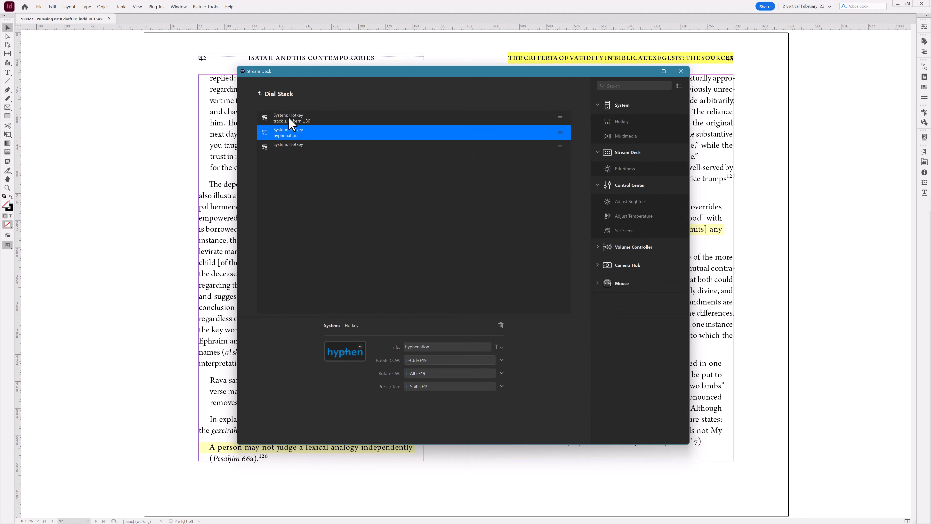
pyautogui.click(290, 120)
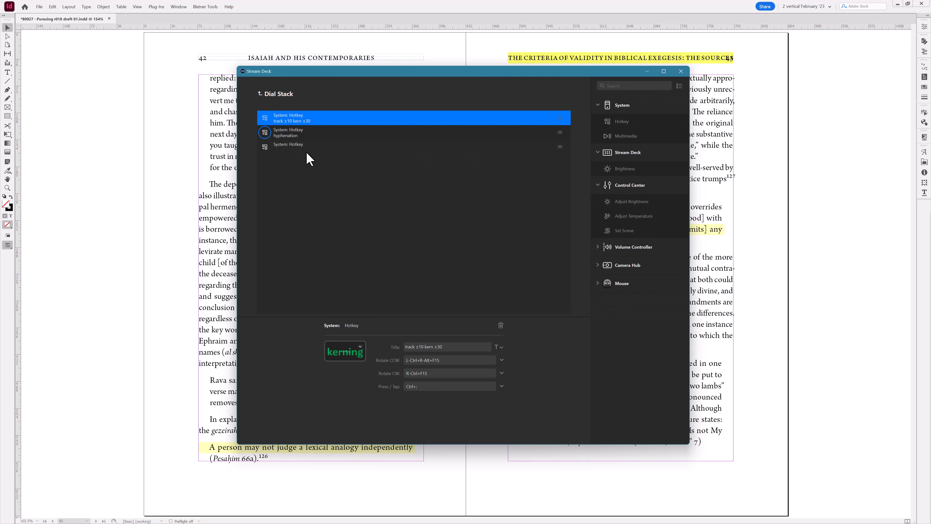
pyautogui.click(301, 135)
pyautogui.click(300, 146)
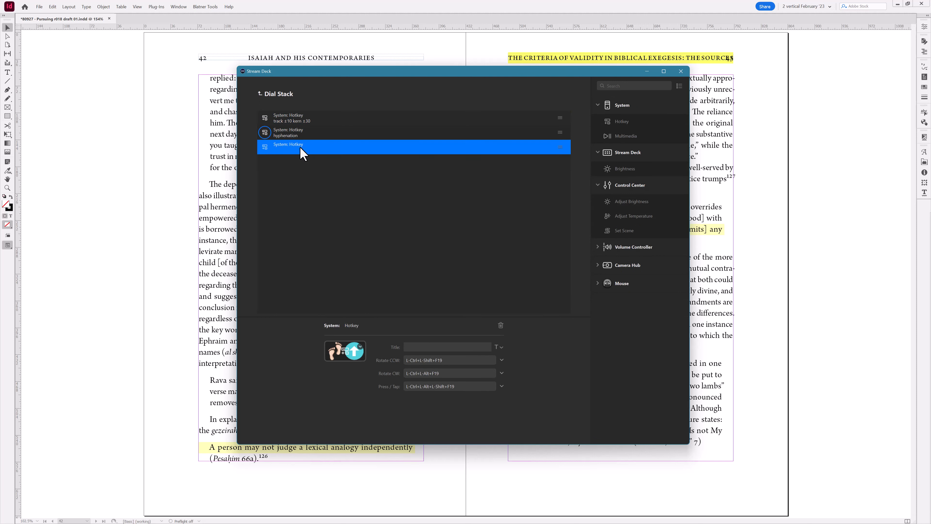
pyautogui.click(260, 94)
pyautogui.click(260, 95)
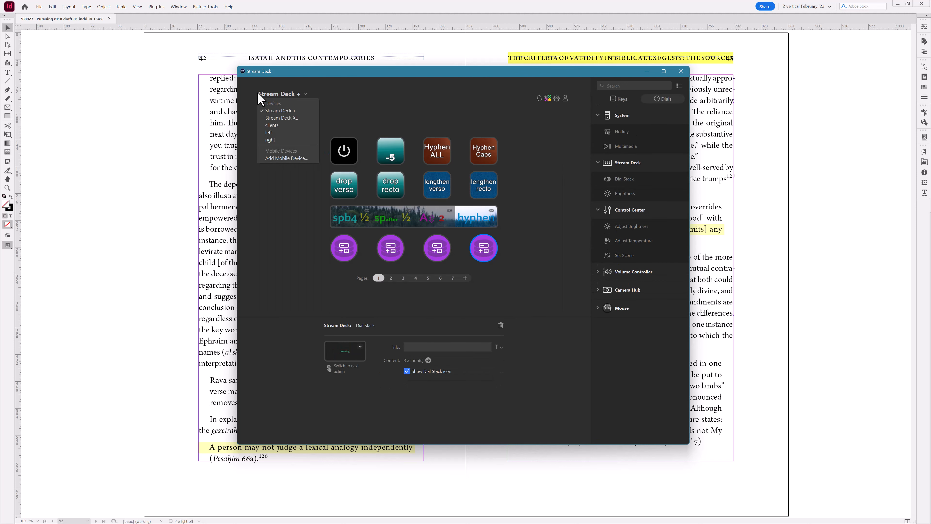
pyautogui.click(373, 78)
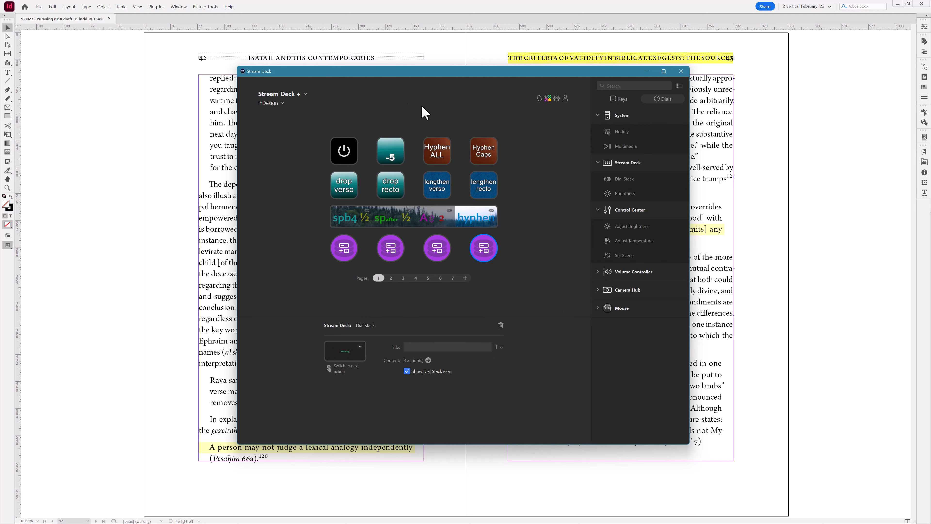
pyautogui.click(681, 71)
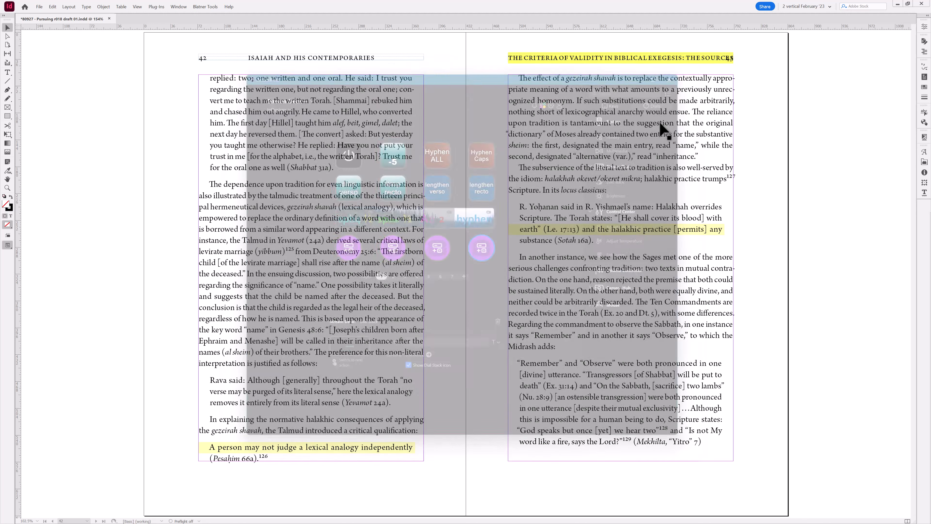
# - Run the paragraph-adjust script on the highlighted quotation at the bottom of page 42
pyautogui.press('t')
pyautogui.click(339, 448)
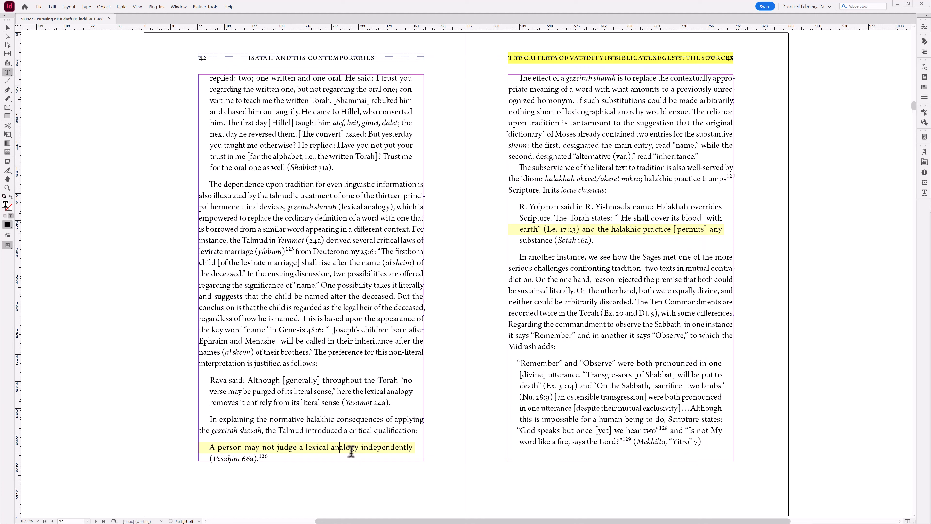
pyautogui.hotkey('ctrl', 'alt', 'shift', 'h')
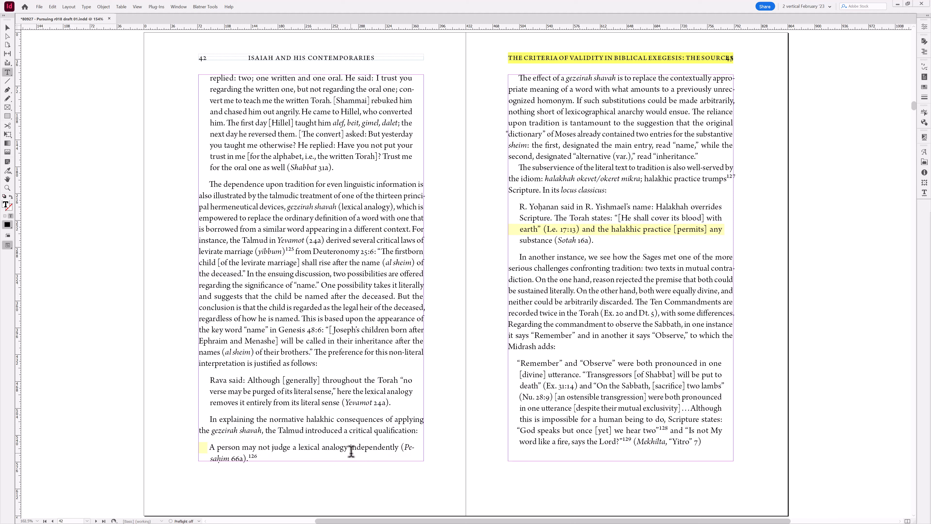
# - Run the paragraph-adjust script repeatedly on the highlighted R. Yoḥanan quotation on page 43
pyautogui.click(574, 224)
pyautogui.hotkey('ctrl', 'alt', 'shift', 'h')
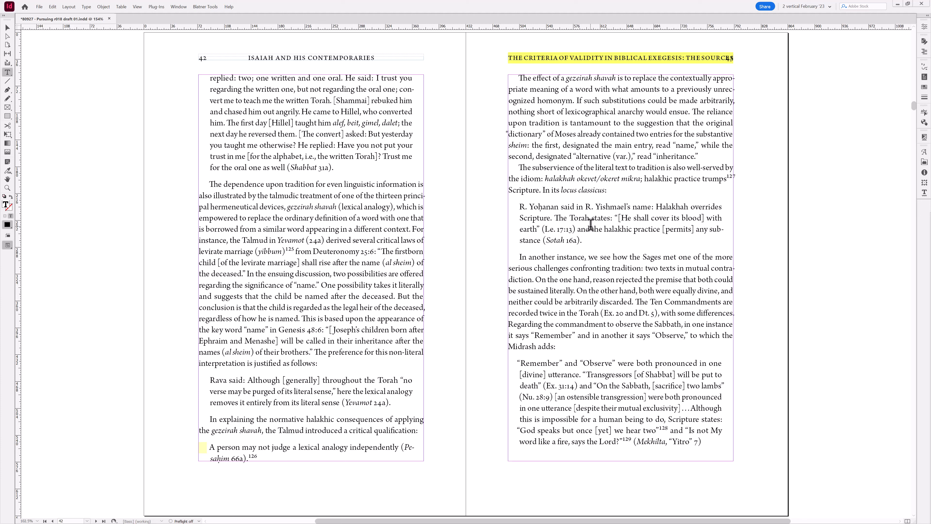
pyautogui.hotkey('ctrl', 'alt', 'shift', 'h')
pyautogui.hotkey('ctrl', 'alt', 'shift', 'h')
# - Page forward through the spreads to pages 48–49
pyautogui.hotkey('alt', 'pagedown')
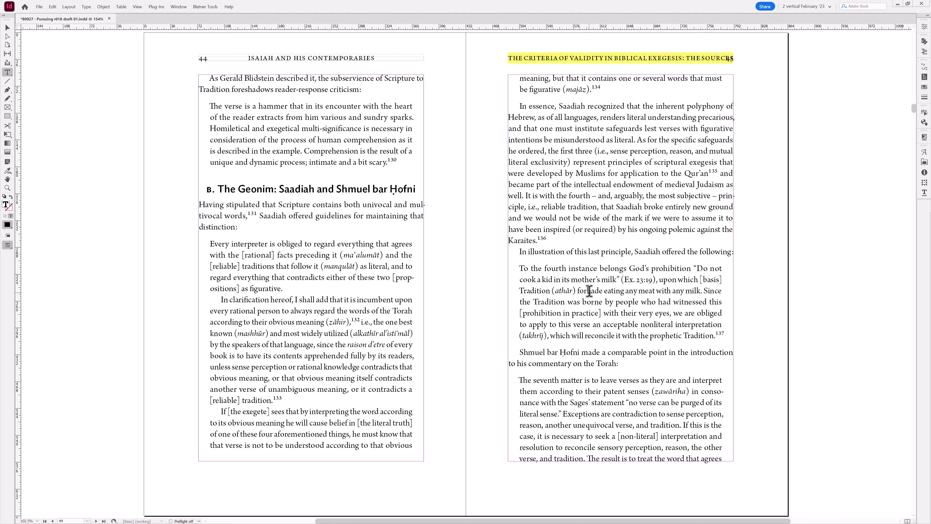
pyautogui.press('Escape')
pyautogui.hotkey('alt', 'pagedown')
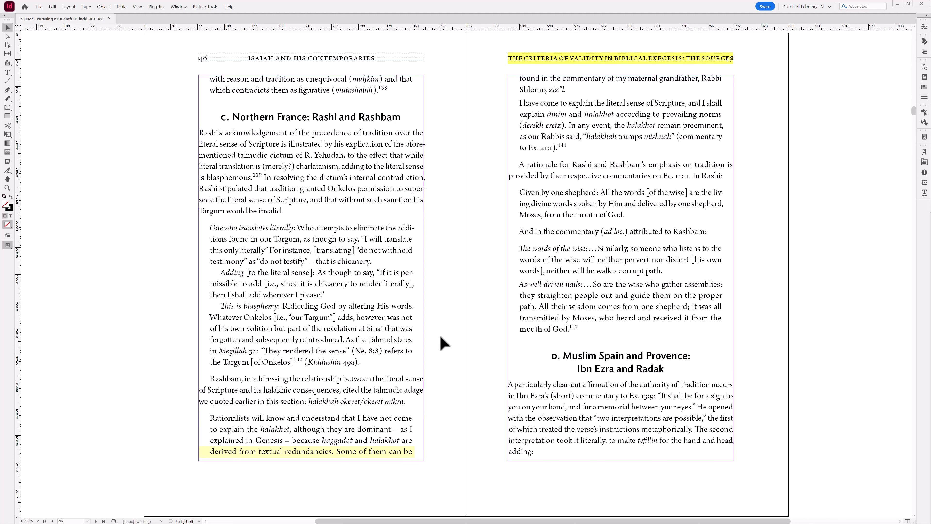
pyautogui.doubleClick(524, 451)
pyautogui.press('Escape')
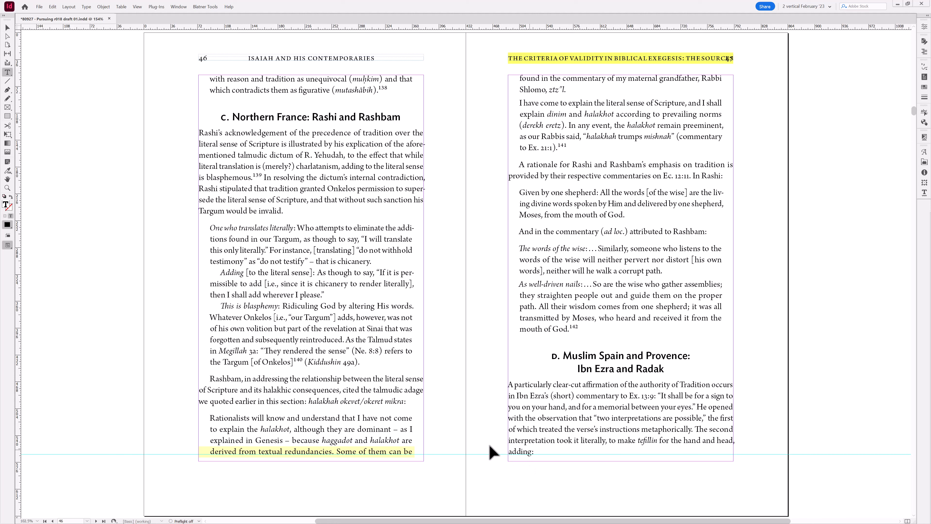
pyautogui.hotkey('alt', 'pagedown')
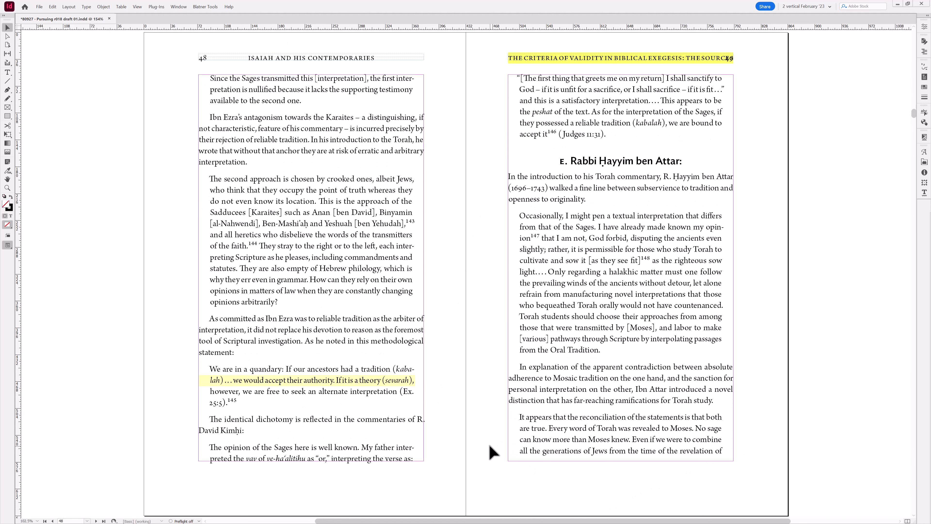
pyautogui.click(415, 445)
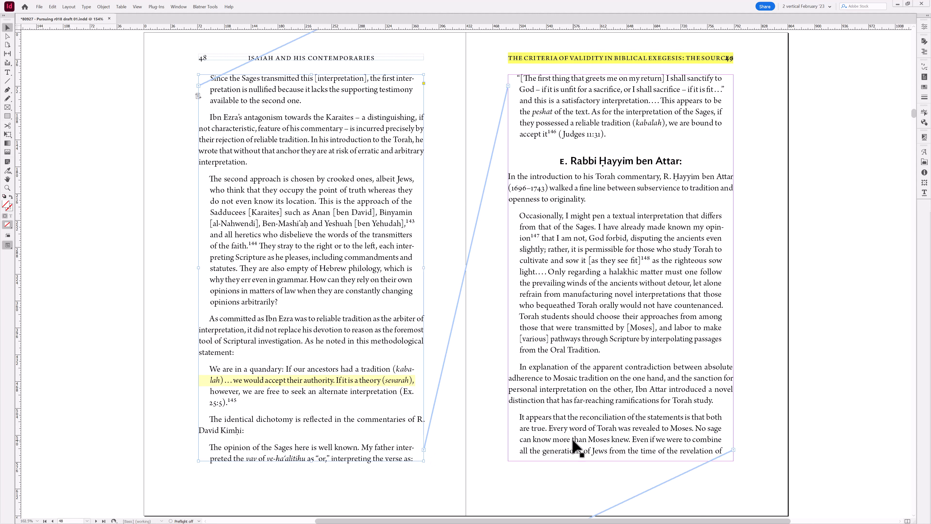
pyautogui.click(444, 453)
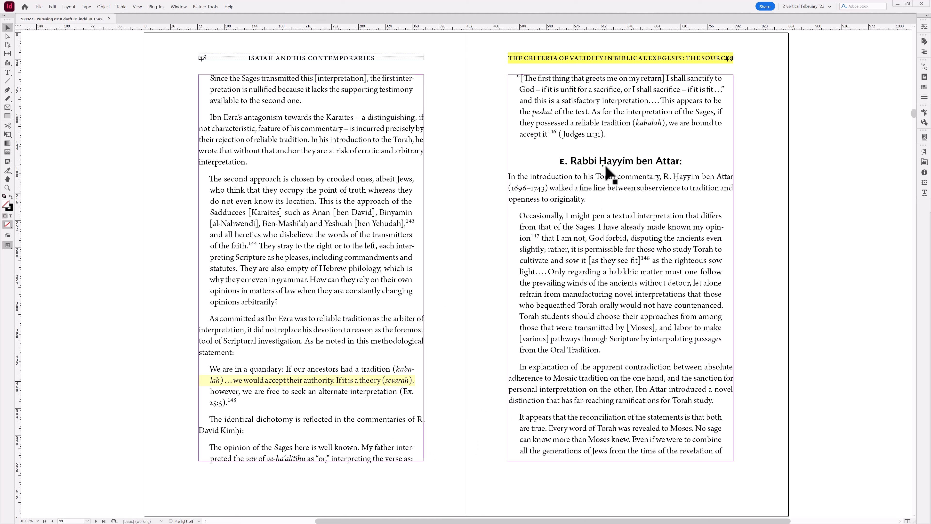
pyautogui.press('t')
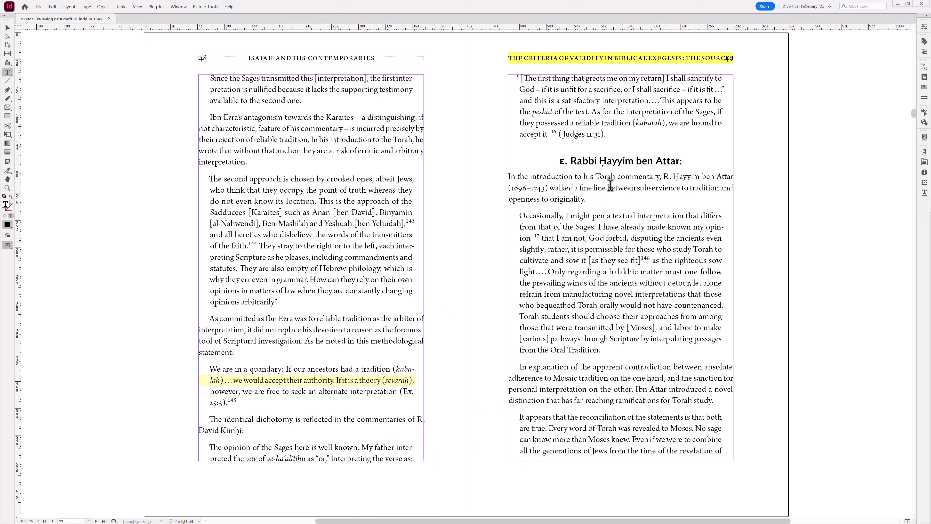
pyautogui.press('Escape')
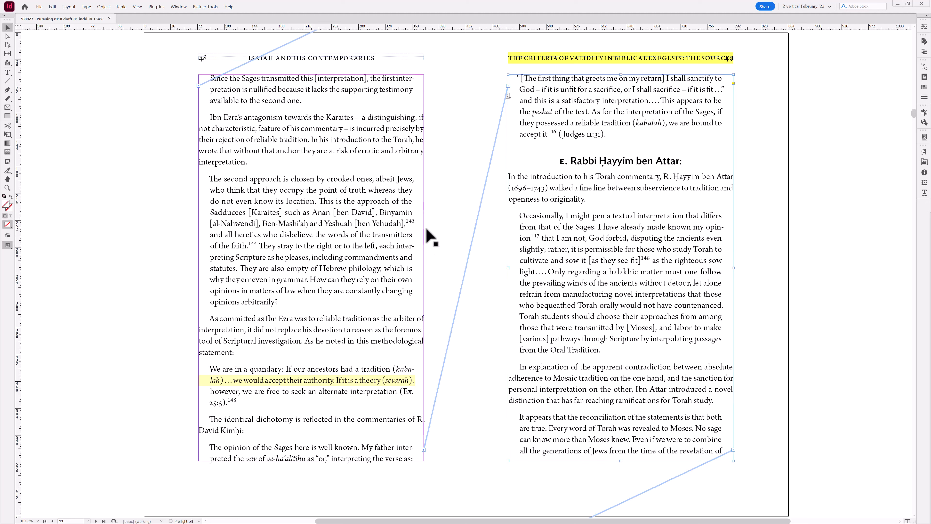
pyautogui.click(428, 231)
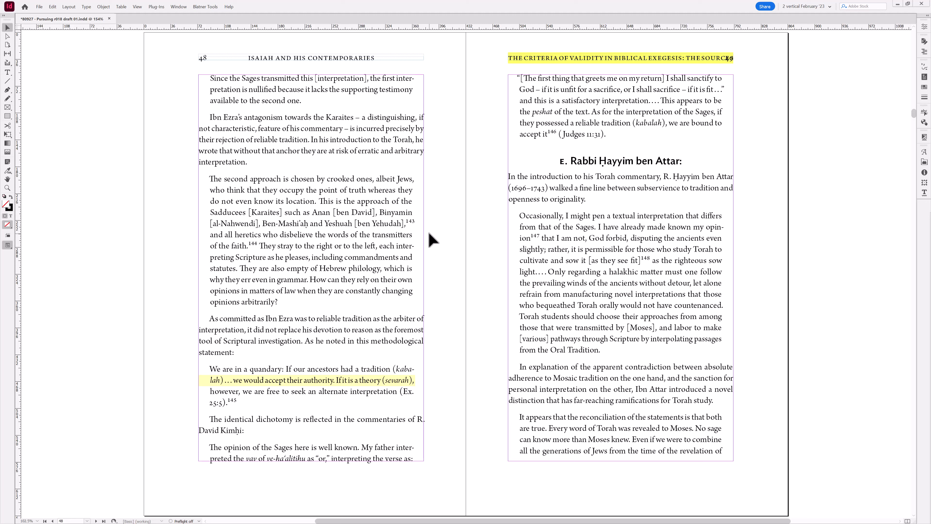
pyautogui.moveTo(326, 158); pyautogui.dragTo(0, 165)
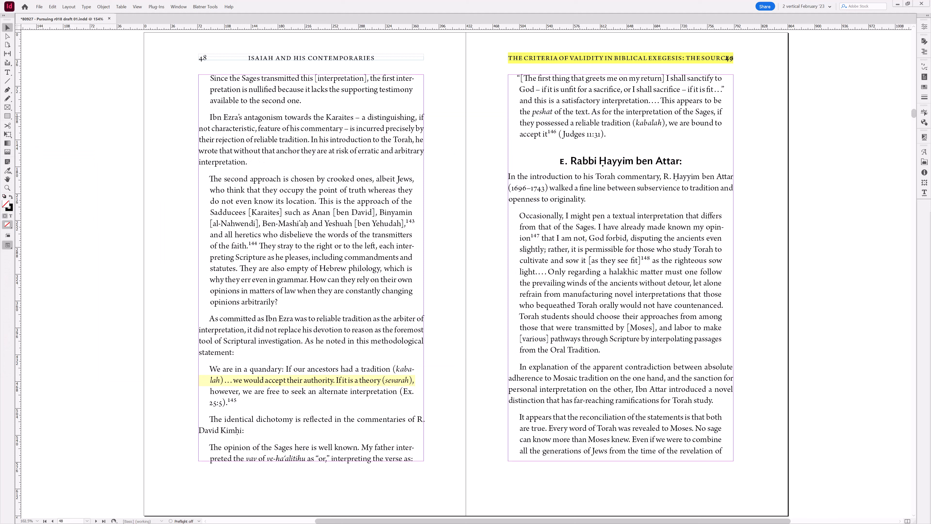